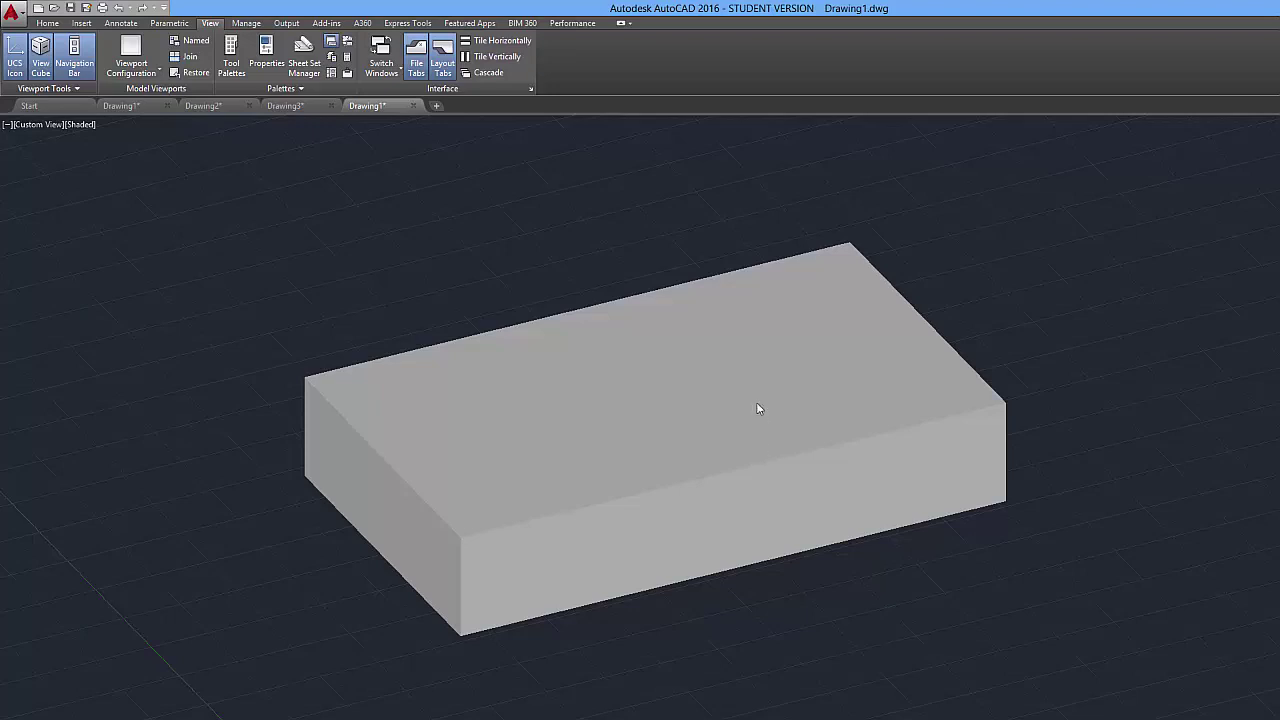
Change the viewport from Shaded to 2D Wireframe to reveal the inner box.
left_click(83, 125)
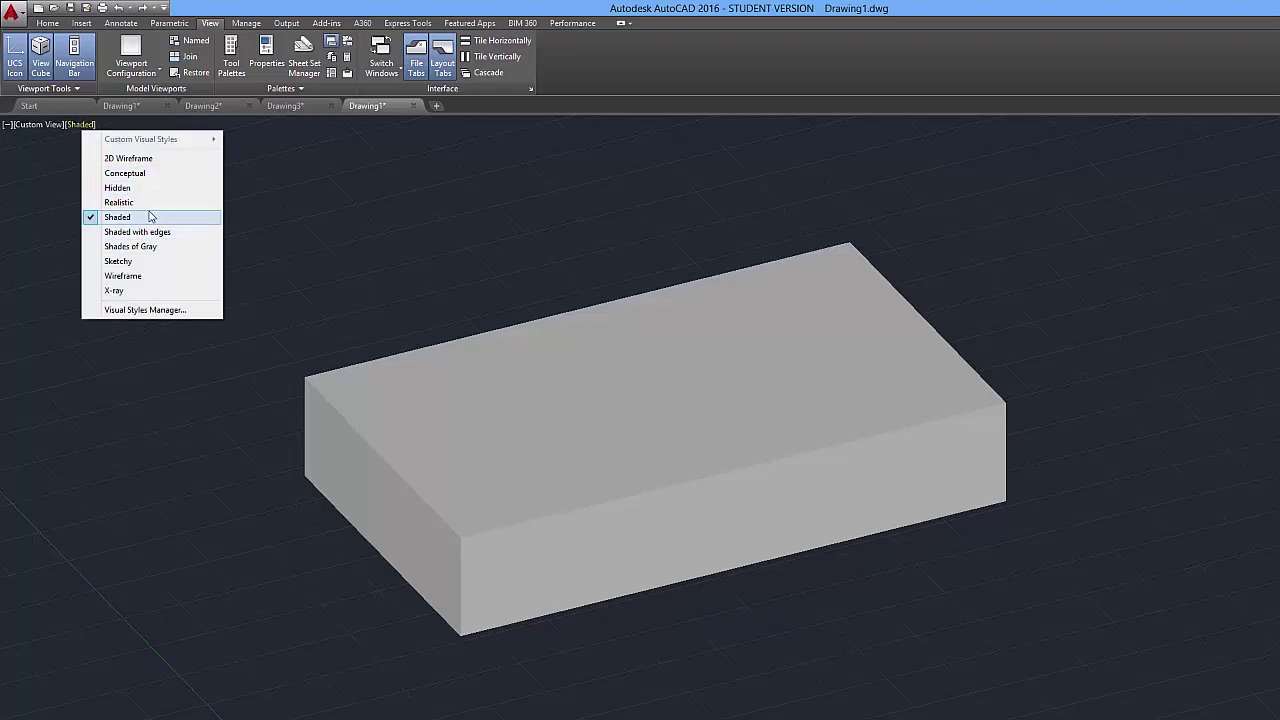
left_click(128, 158)
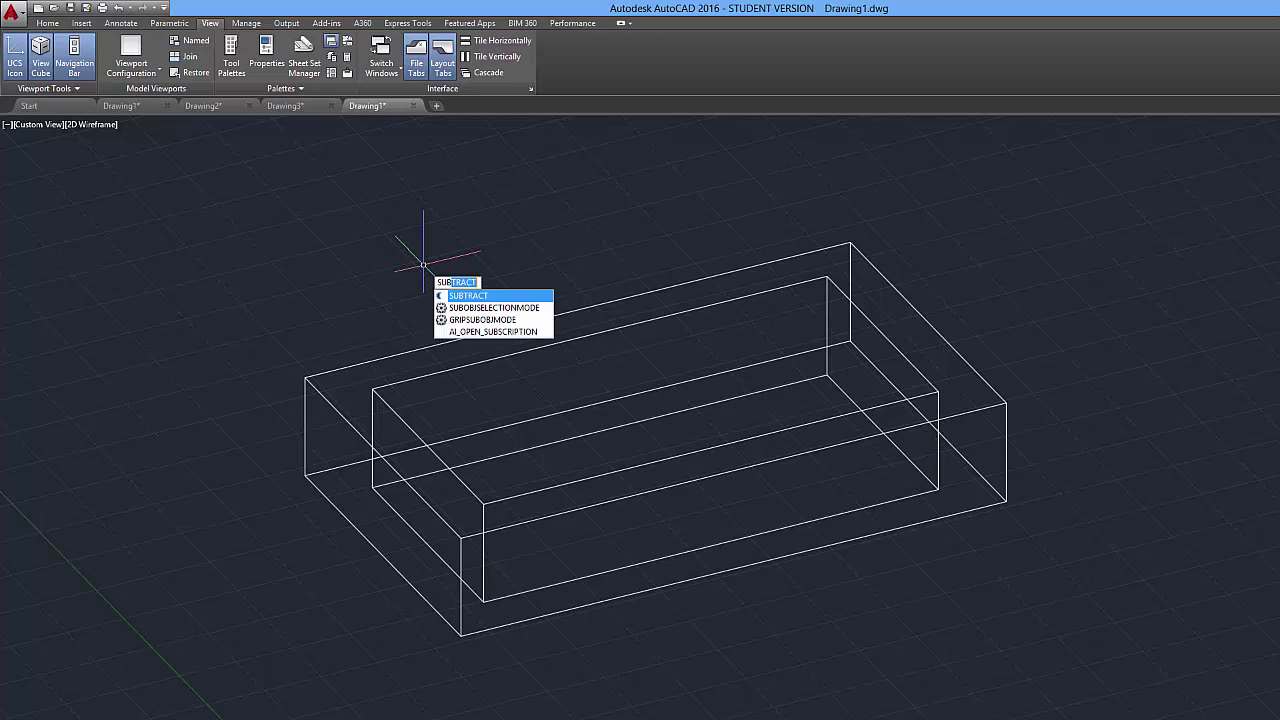
Subtract the inner box from the outer box with SUBTRACT.
key("Return")
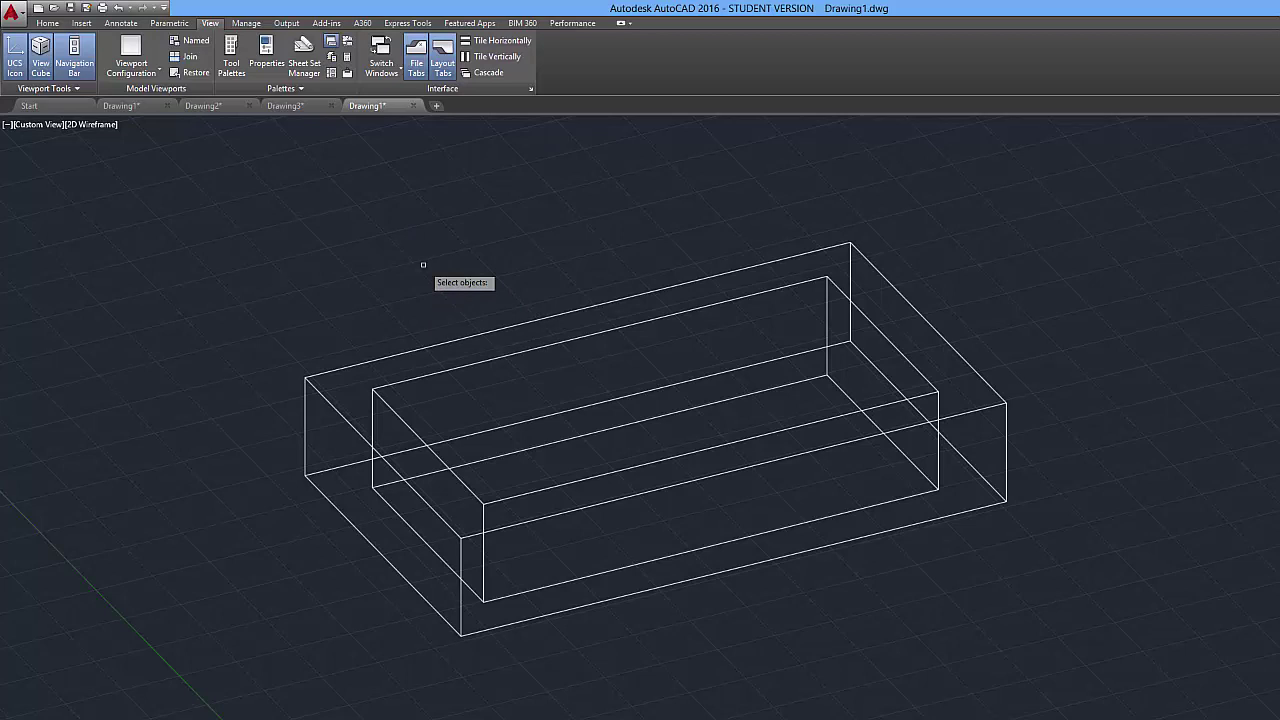
left_click(448, 343)
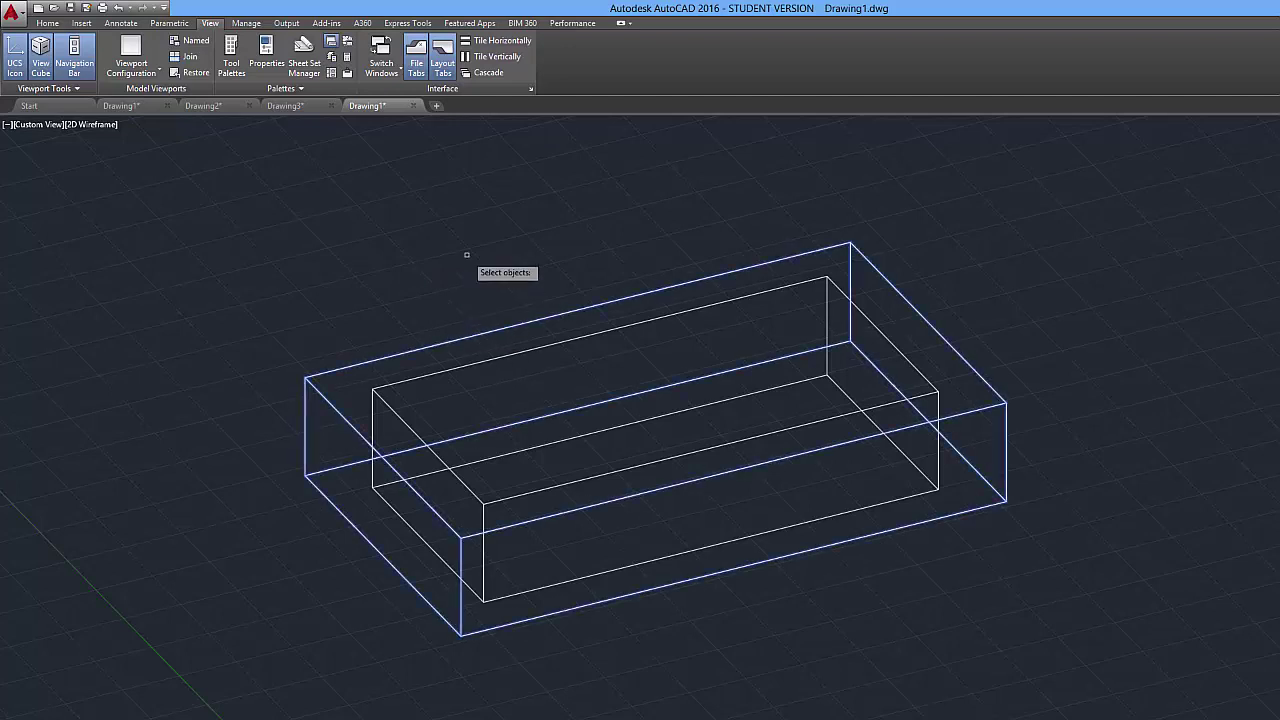
key("Return")
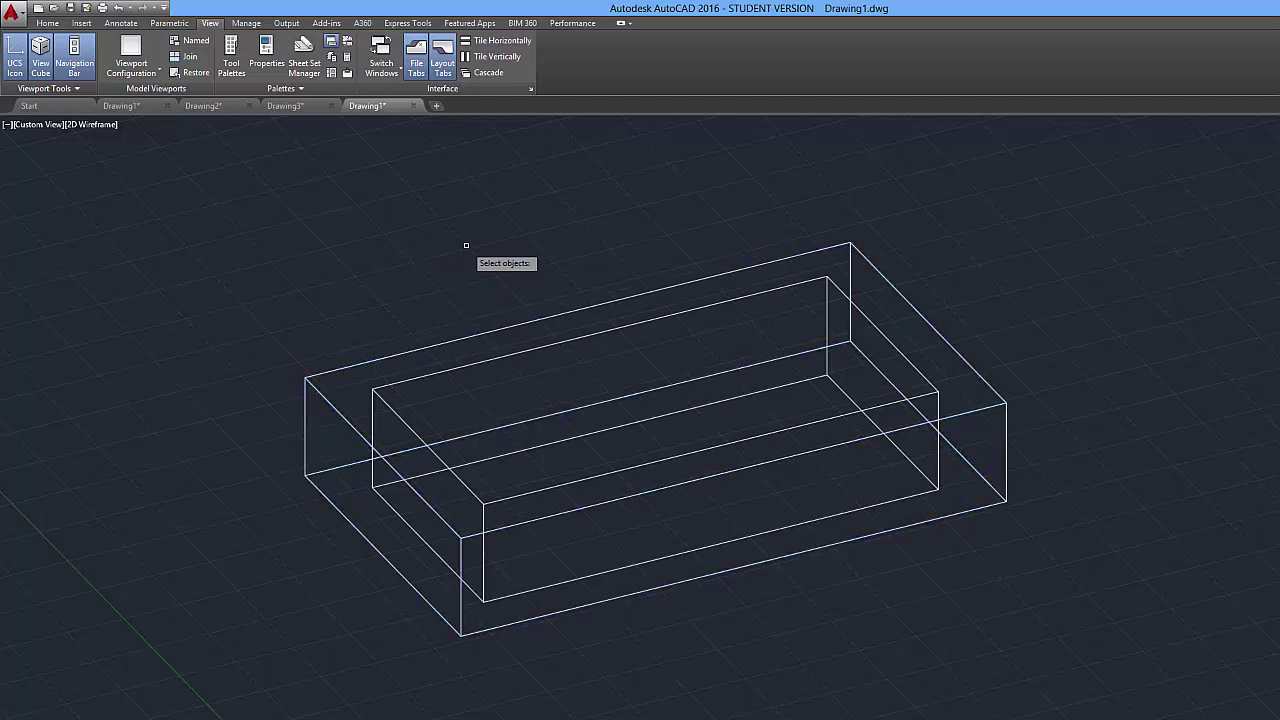
left_click(484, 360)
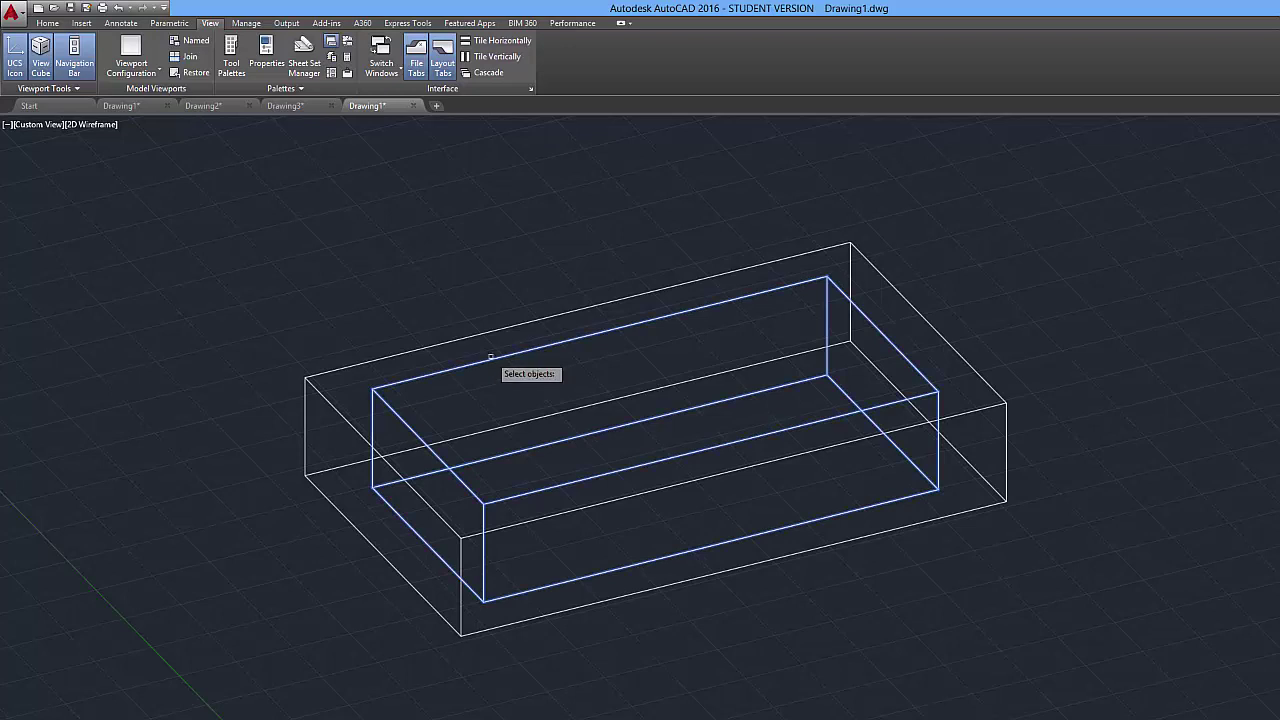
key("Return")
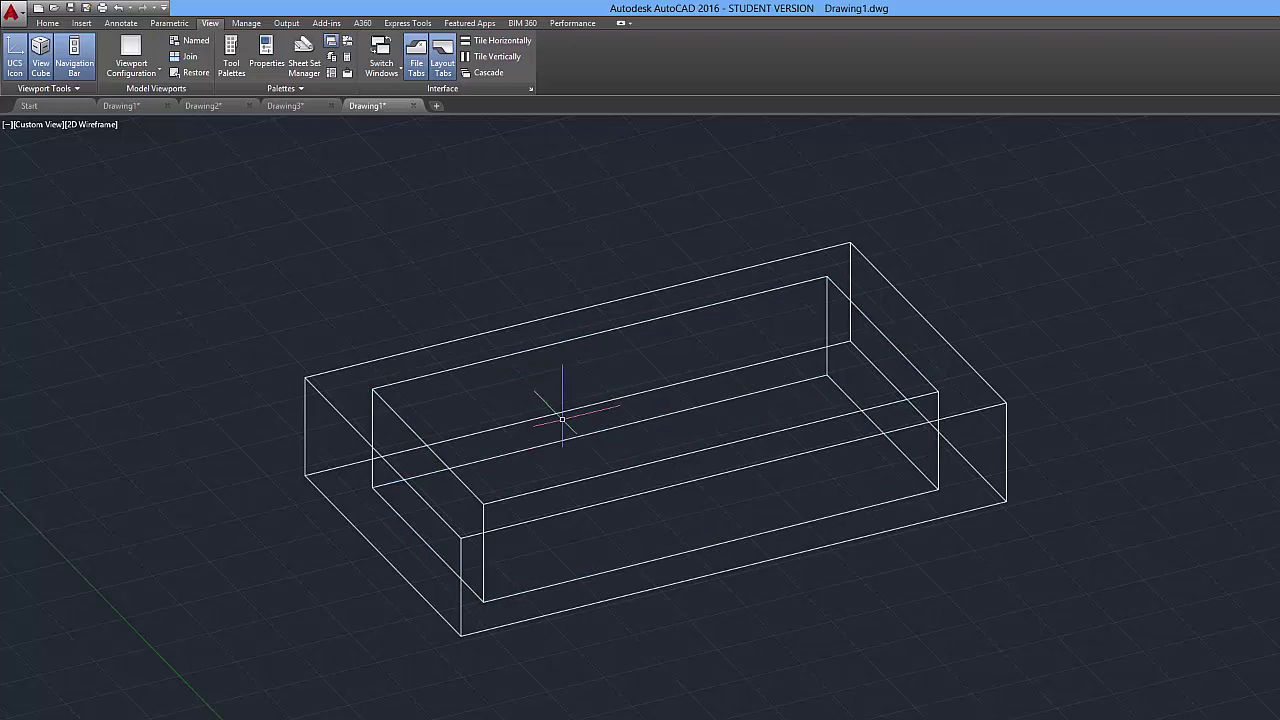
Display the hollow shell Shaded and orbit it to another angle.
left_click(89, 125)
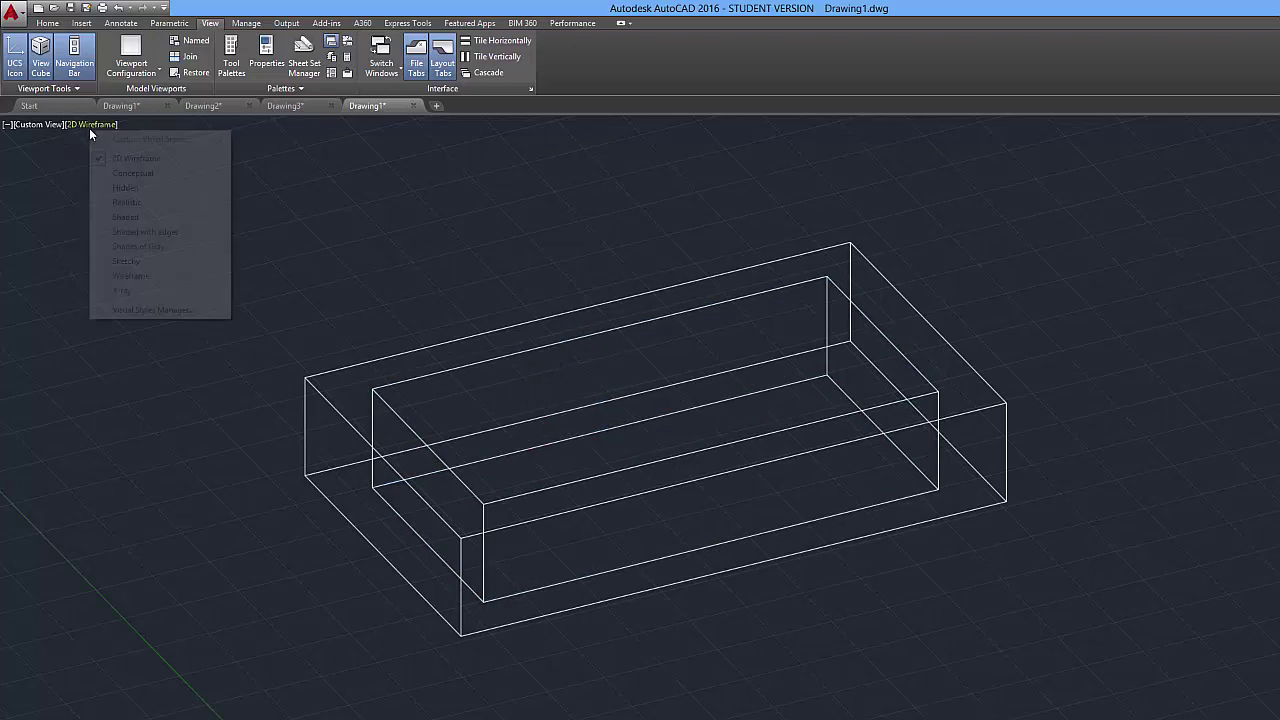
left_click(161, 218)
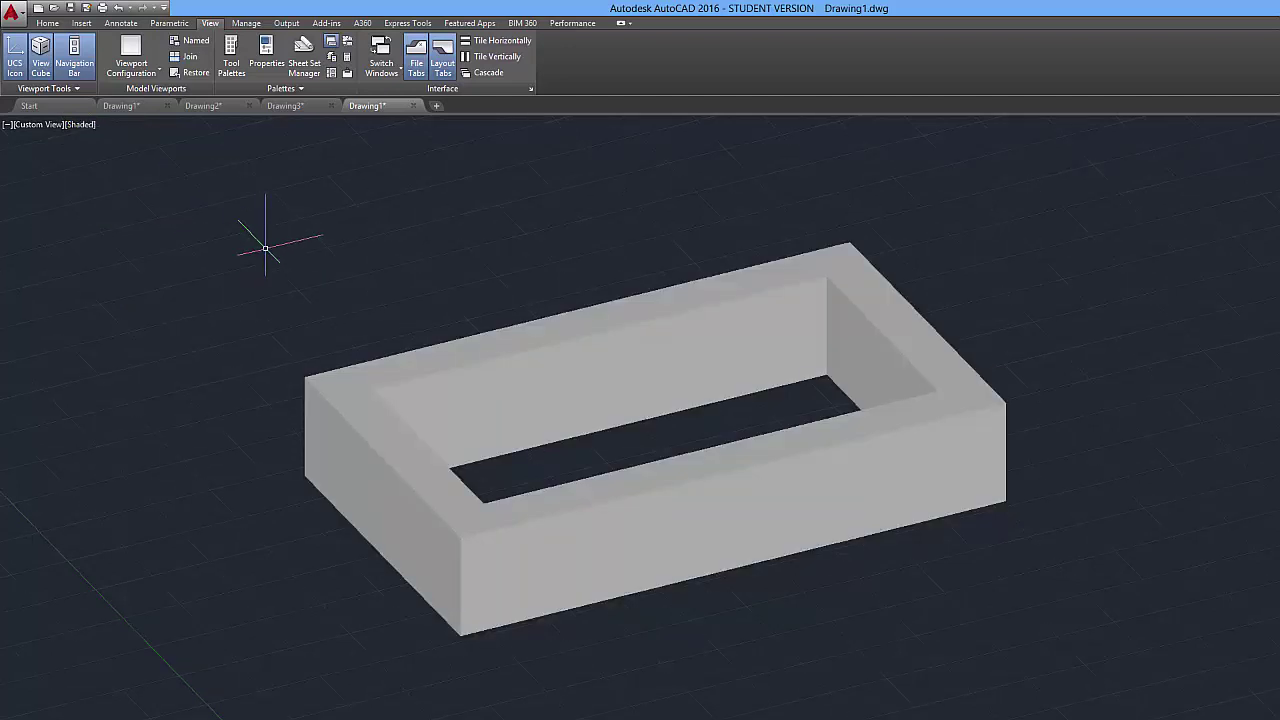
mouse_move(502, 384)
middle_mouse_down("shift")
mouse_move(486, 503)
mouse_move(443, 360)
mouse_move(251, 286)
mouse_move(76, 306)
mouse_move(423, 289)
mouse_move(463, 174)
mouse_move(428, 413)
mouse_move(434, 520)
mouse_move(260, 346)
mouse_move(520, 280)
middle_mouse_up("shift")
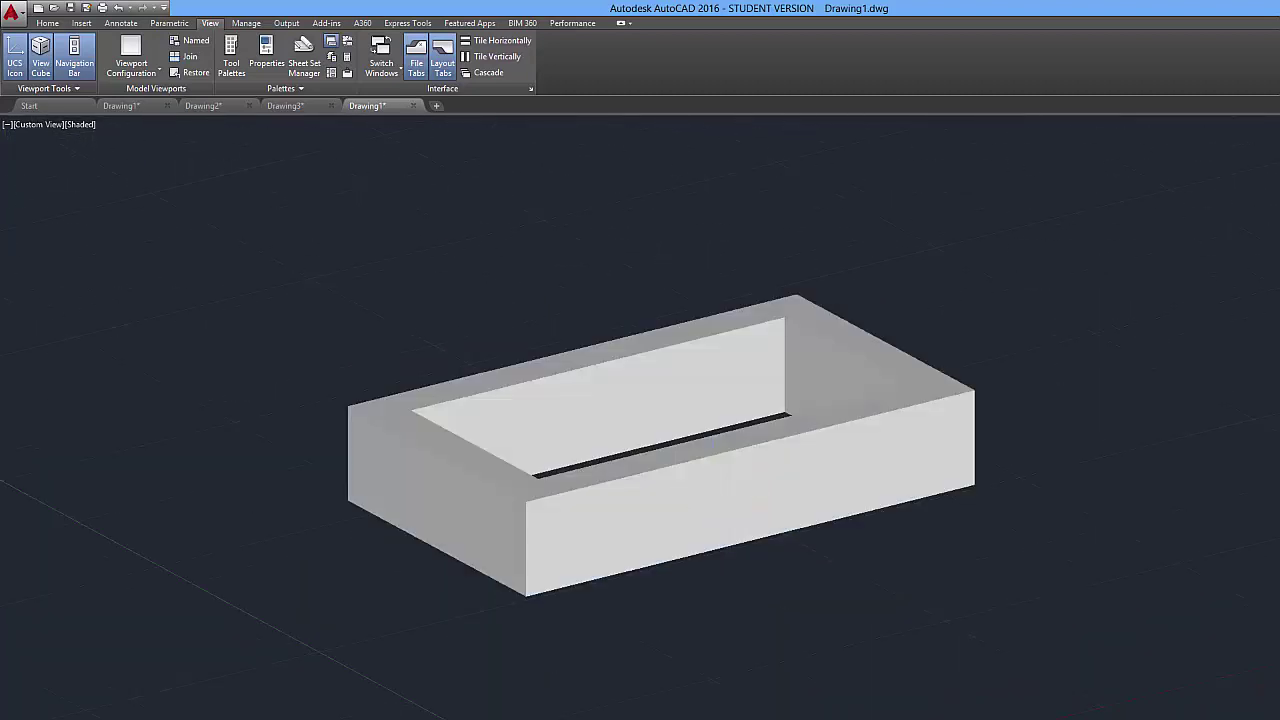
scroll(712, 495, "up", 1)
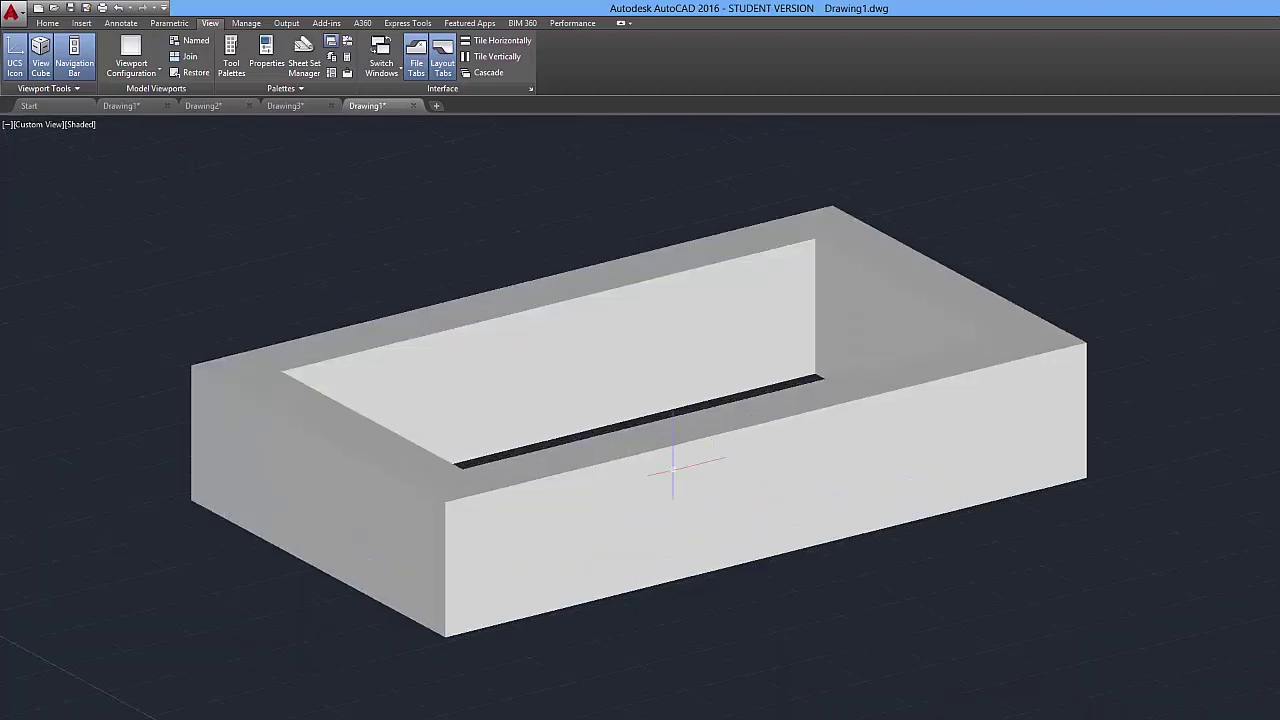
Show the hollow shell as 2D Wireframe and orbit it to a rotated, elevated view.
left_click(88, 122)
left_click(135, 159)
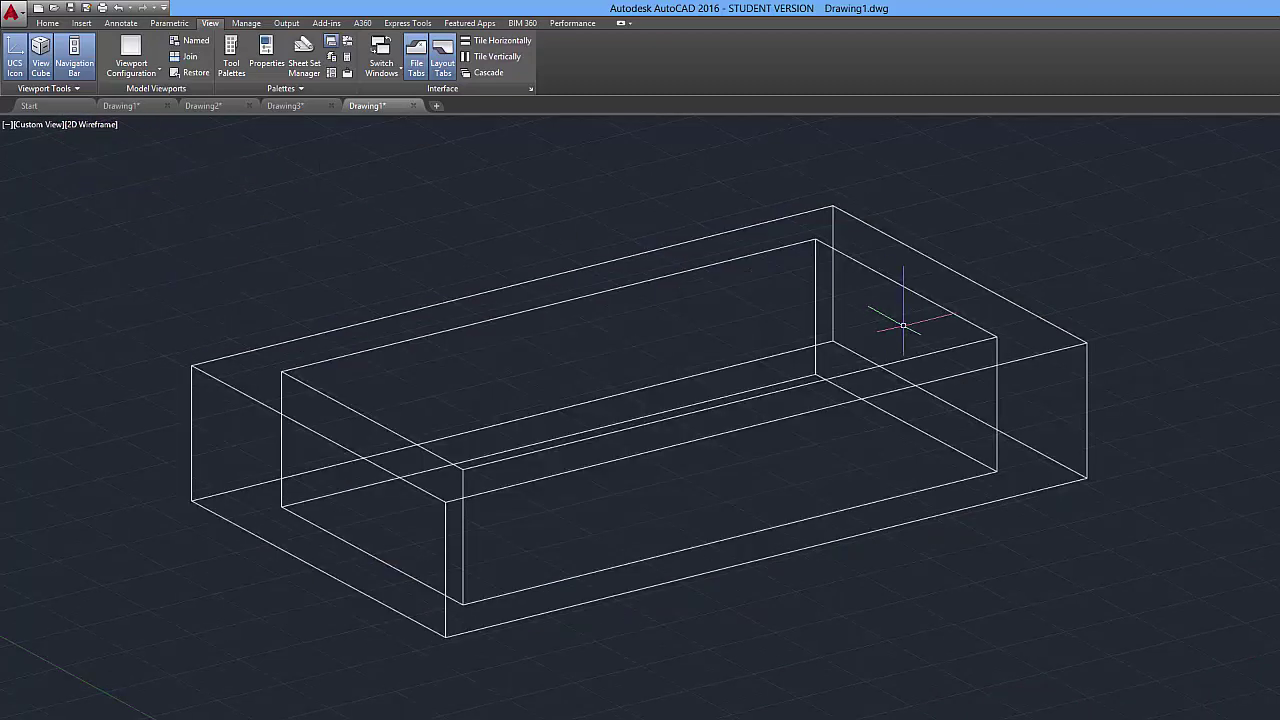
middle_click_drag(903, 325, 843, 309, "shift")
scroll(762, 492, "up", 3)
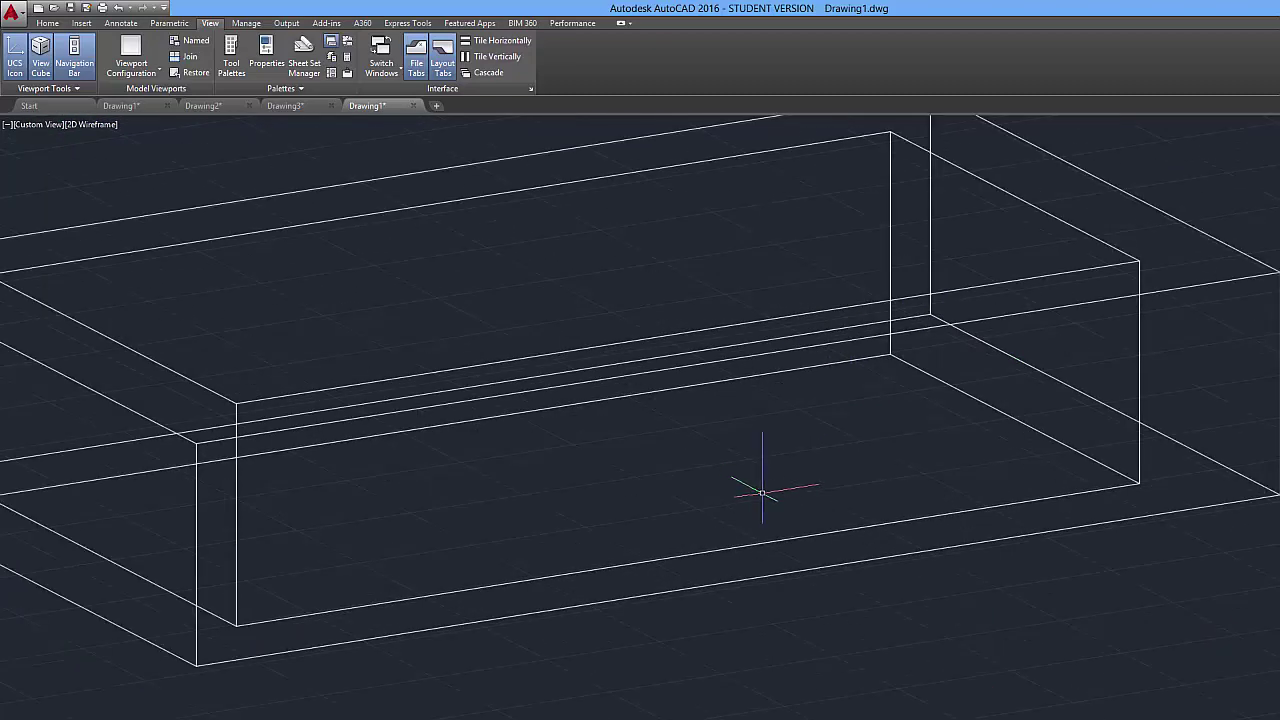
mouse_move(749, 486)
middle_mouse_down("shift")
mouse_move(663, 509)
mouse_move(740, 471)
mouse_move(760, 510)
mouse_move(759, 491)
middle_mouse_up("shift")
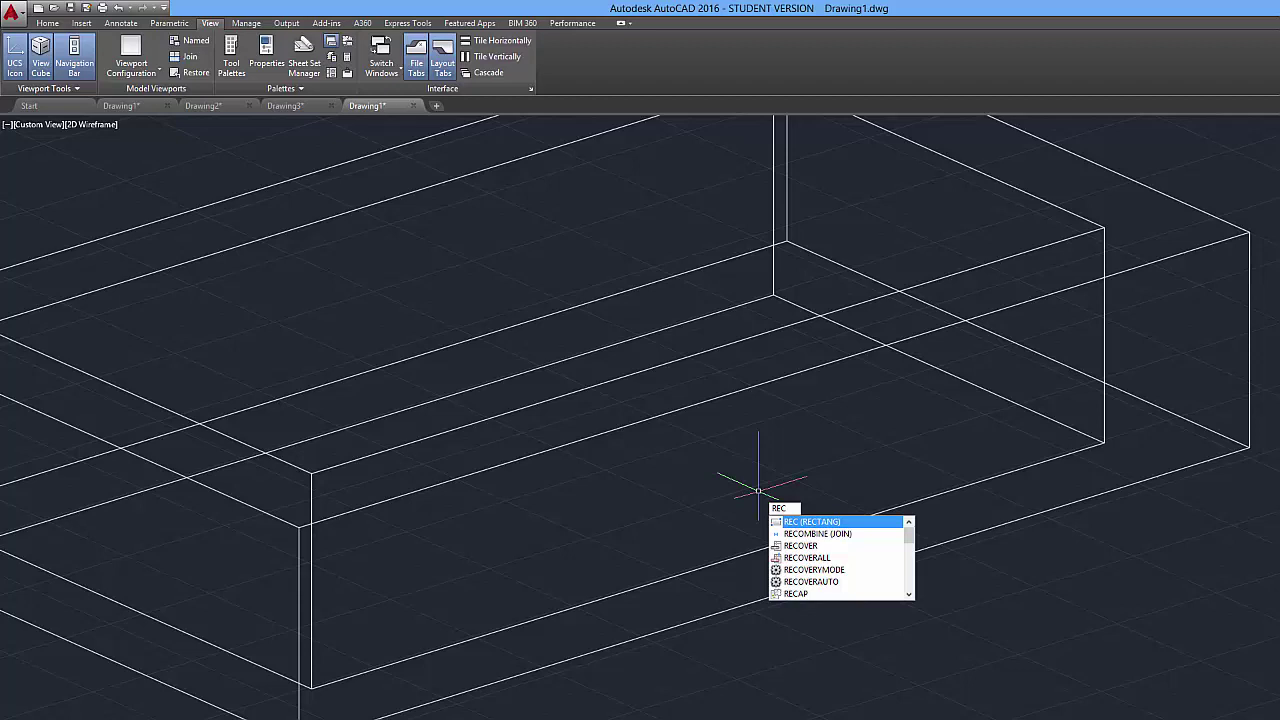
key("Return")
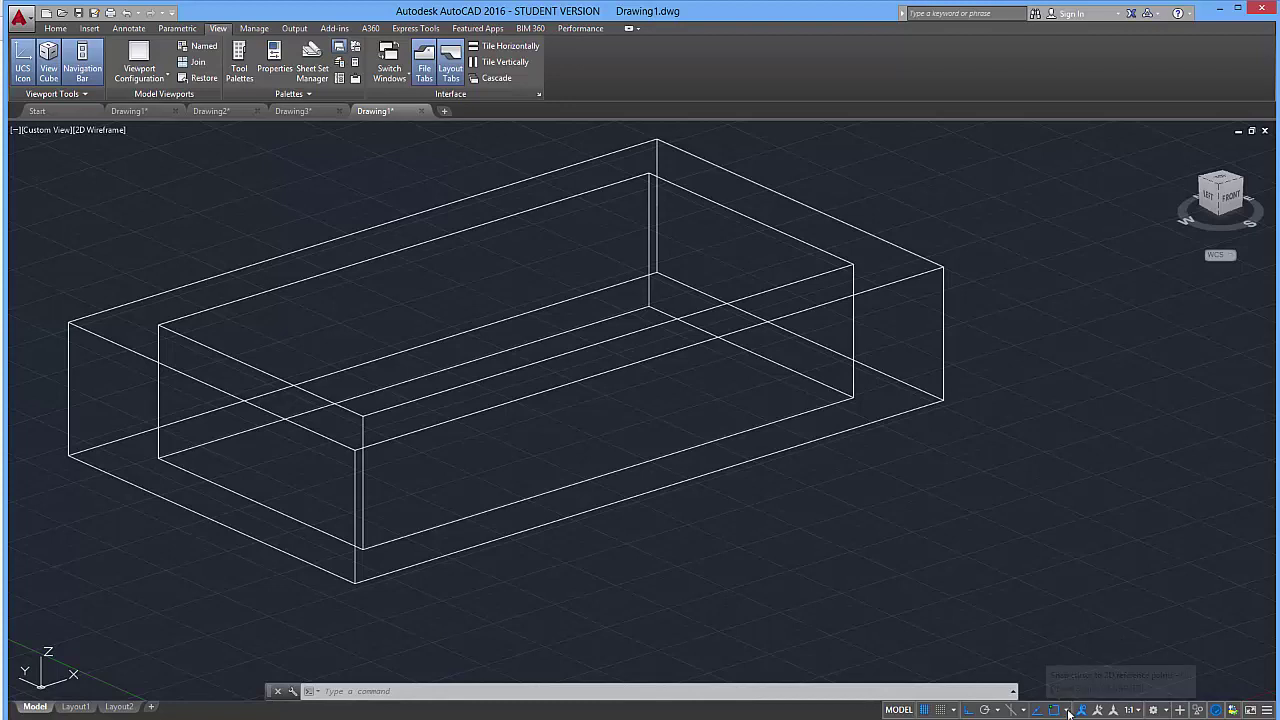
Open Object Snap Settings from the status bar and close it with OK.
left_click(1067, 710)
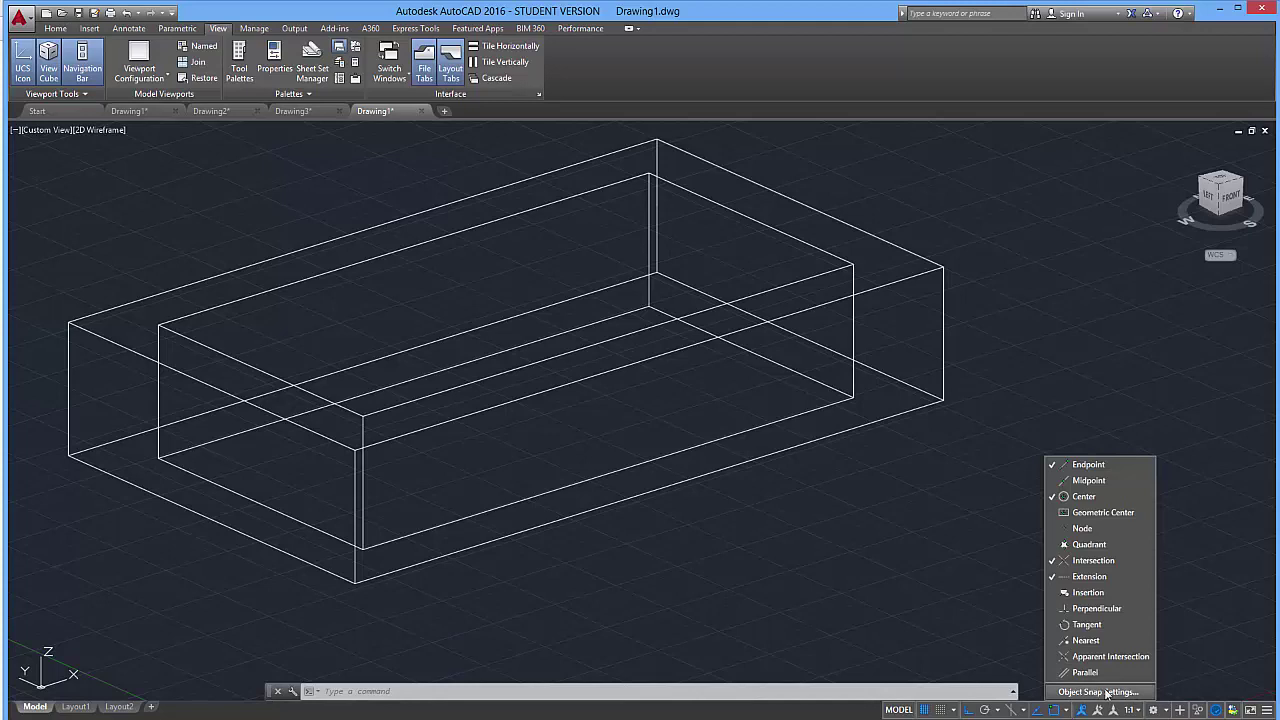
left_click(1100, 692)
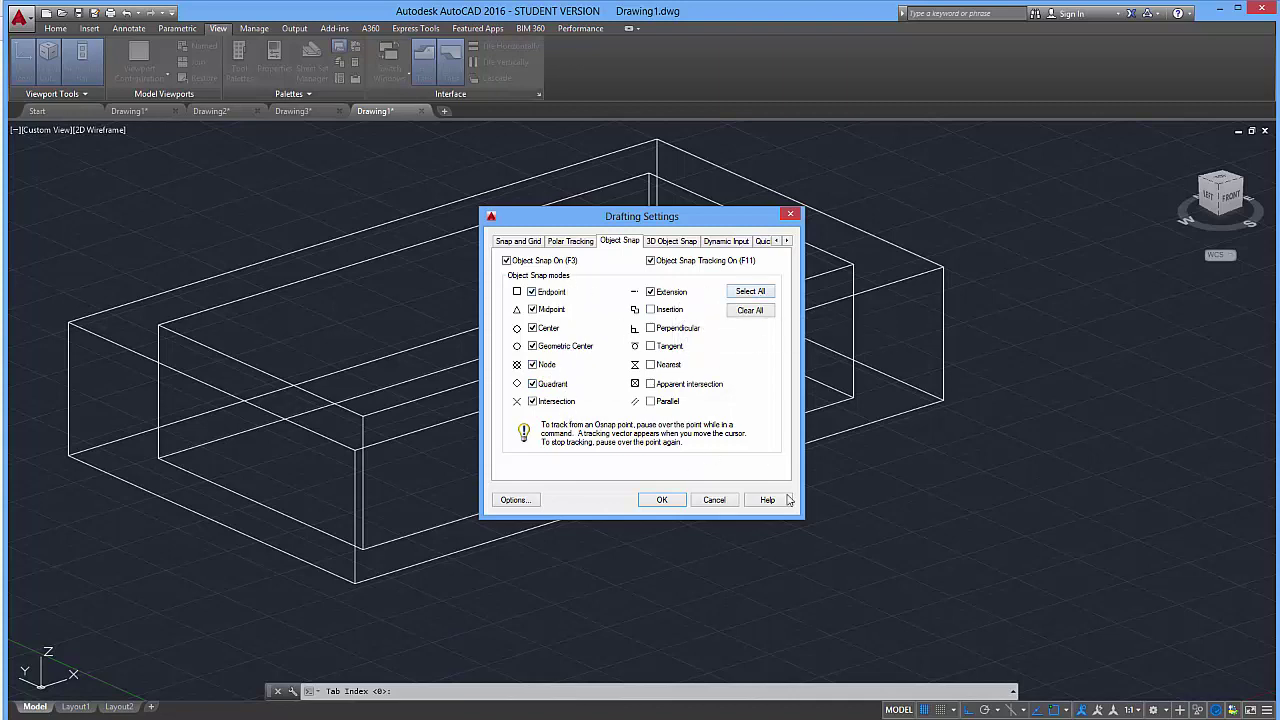
left_click(661, 500)
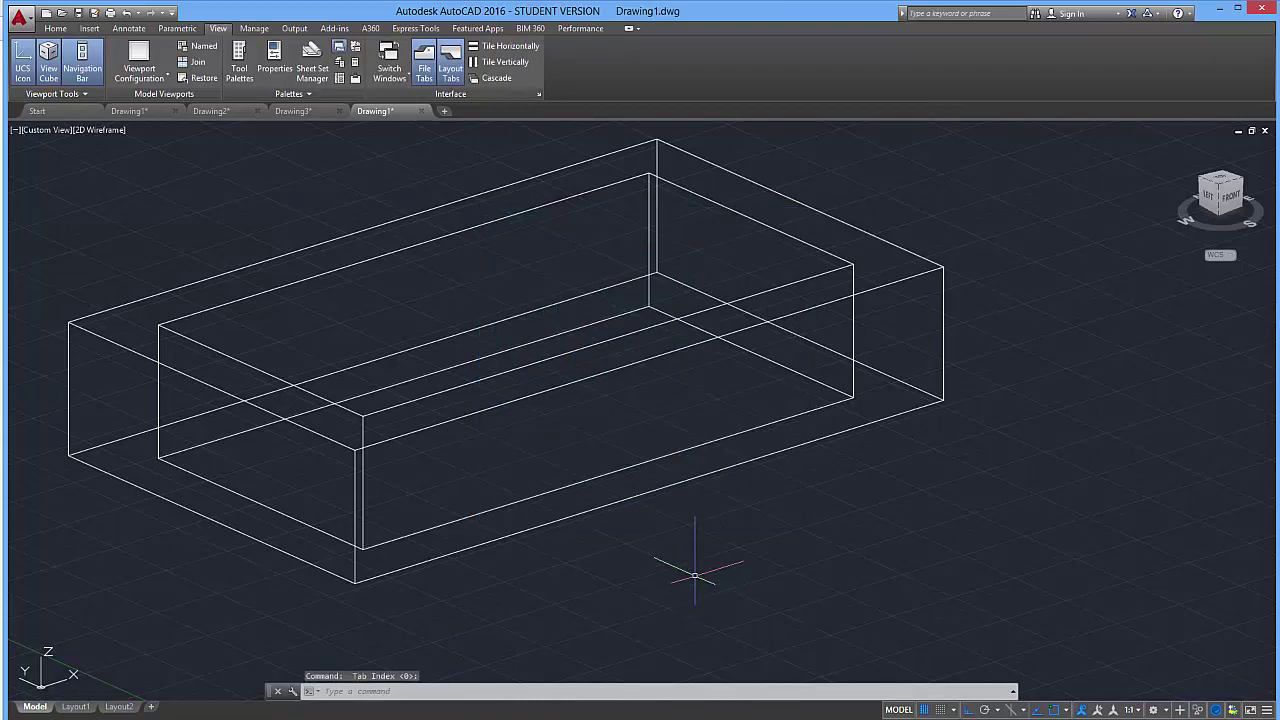
Start the RECTANG command, then cancel it.
key("Escape")
key("Escape")
type("re")
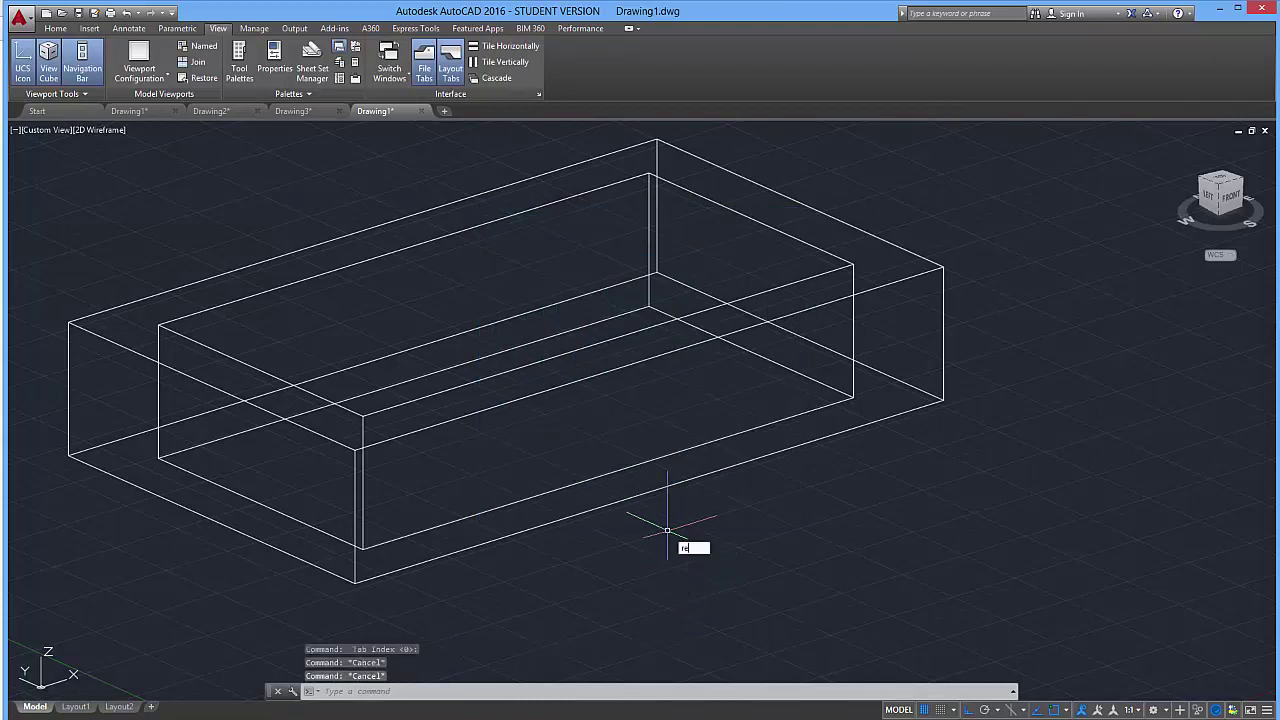
type("c")
key("Return")
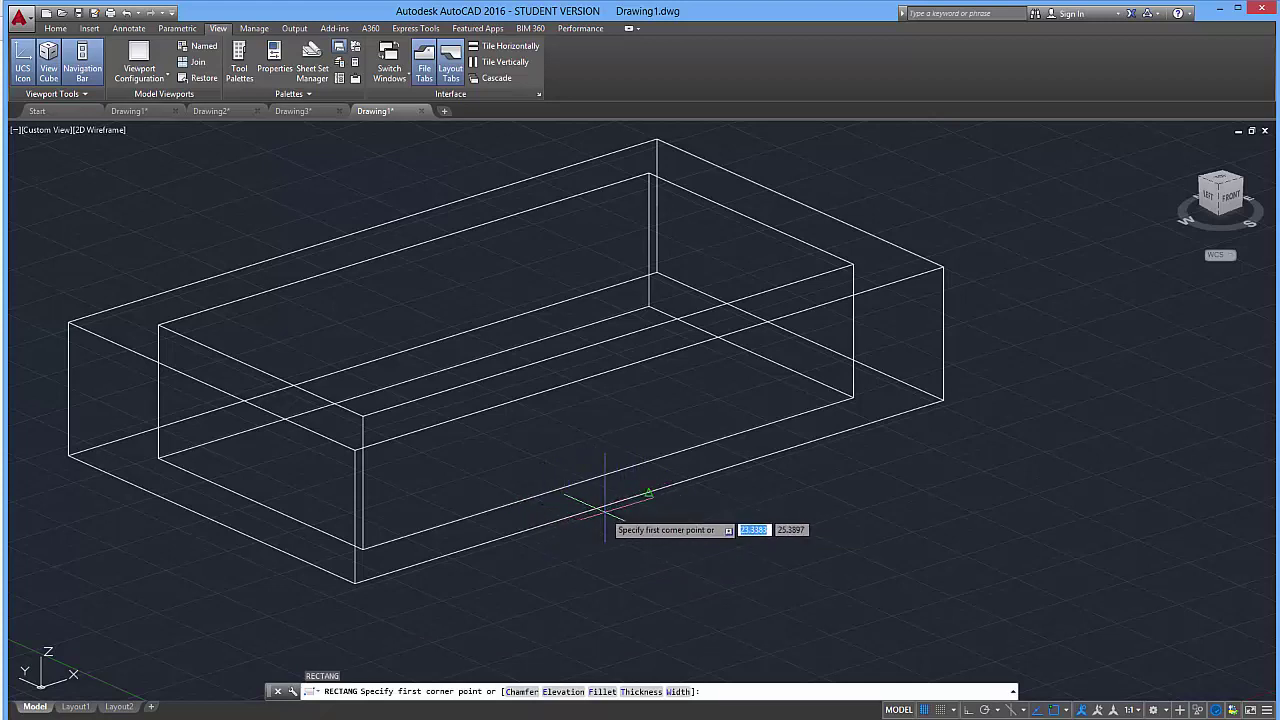
scroll(605, 510, "up", 2)
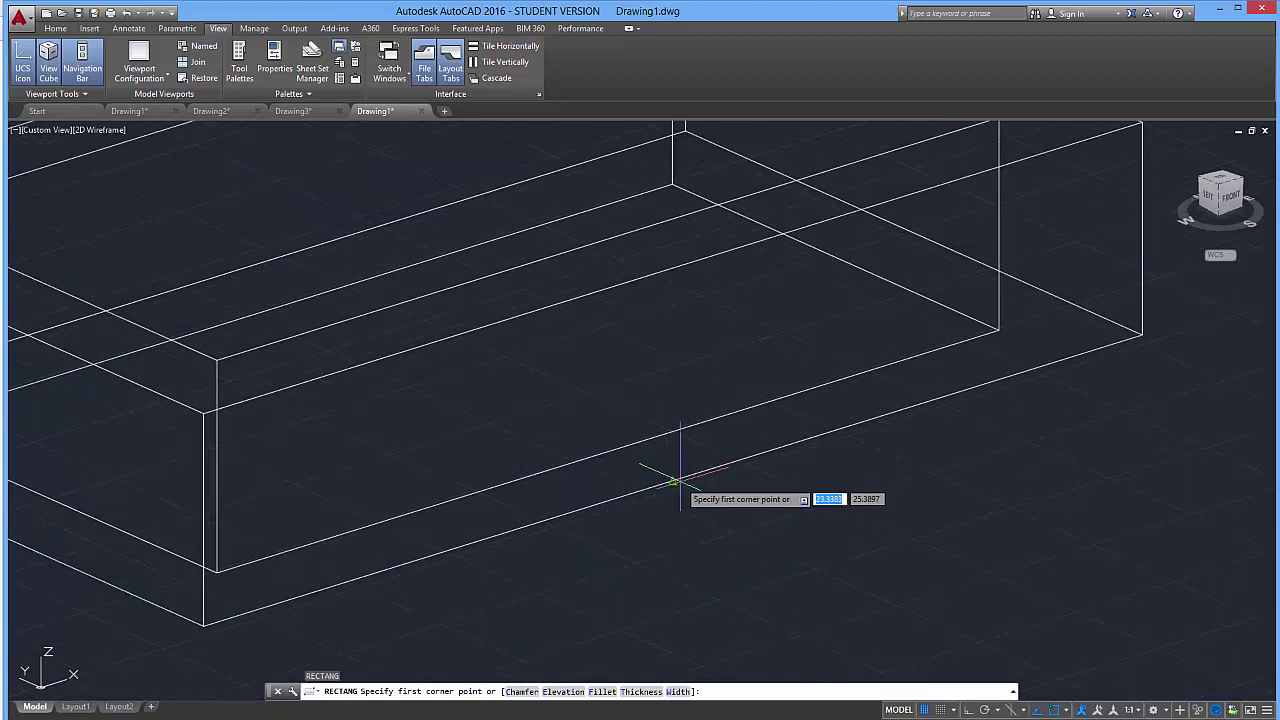
key("Escape")
key("Escape")
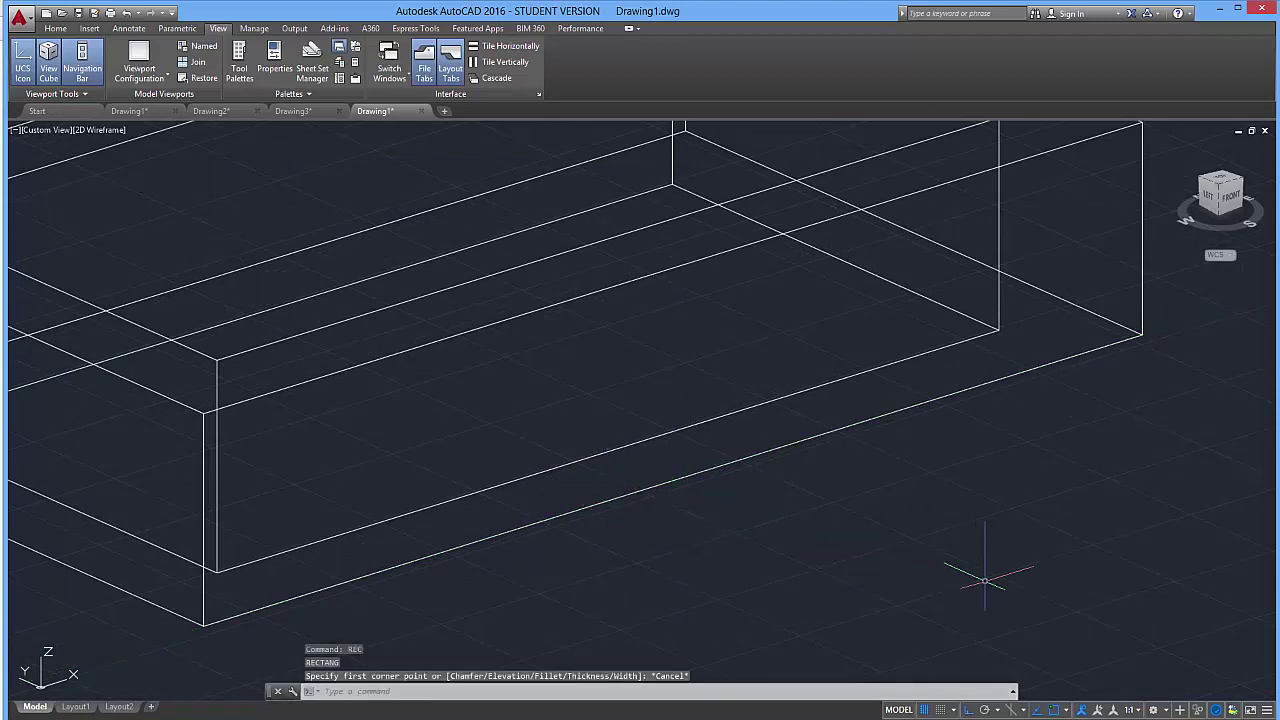
Enable all object snap modes with Select All in Object Snap Settings.
left_click(1066, 710)
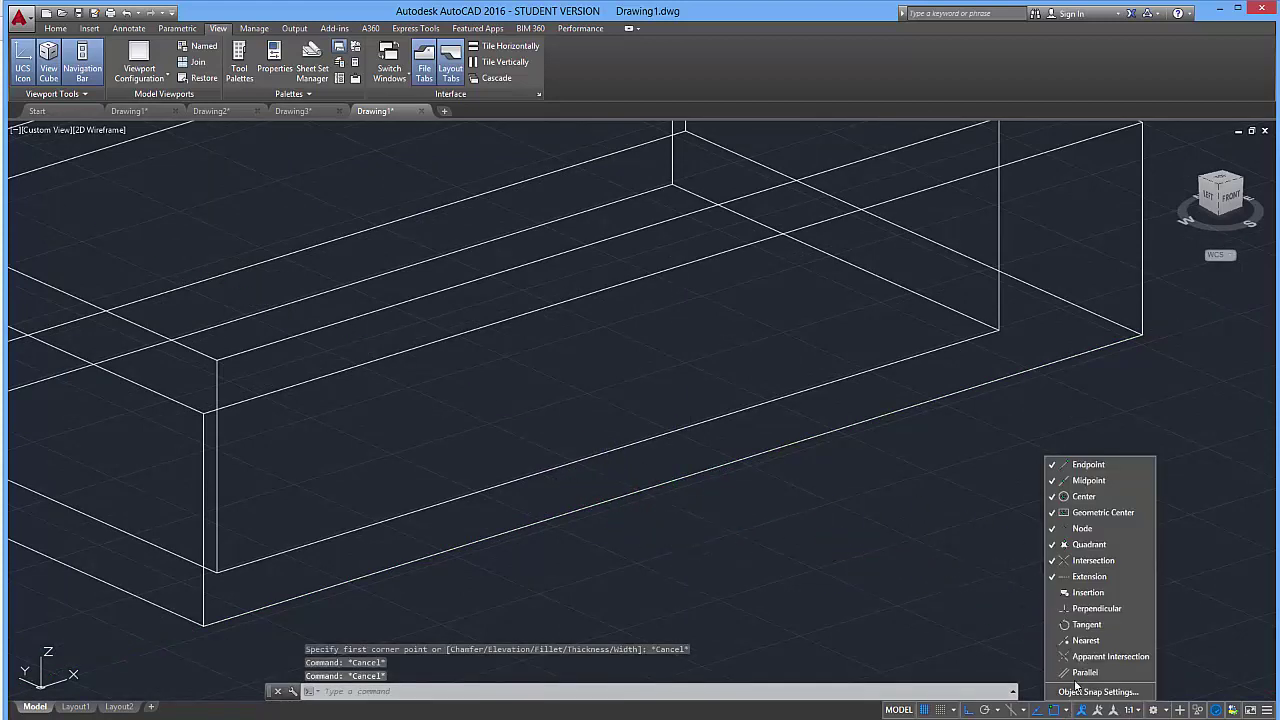
left_click(1080, 690)
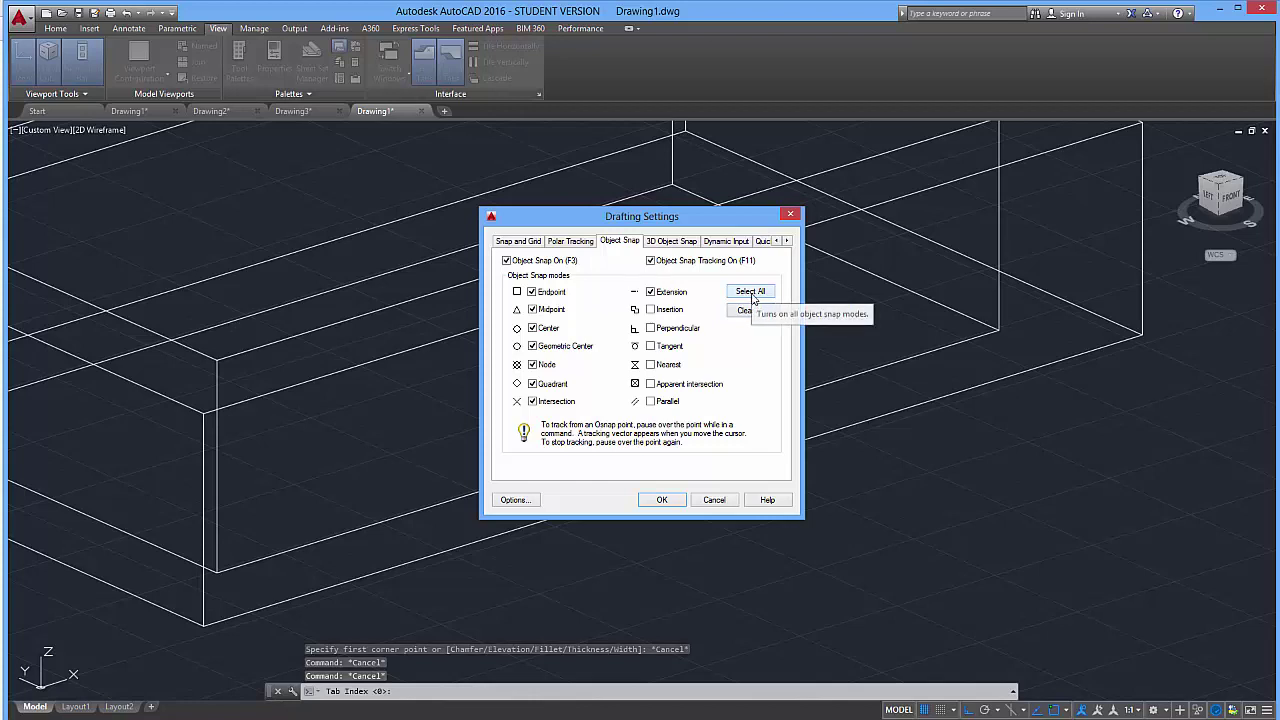
left_click(751, 293)
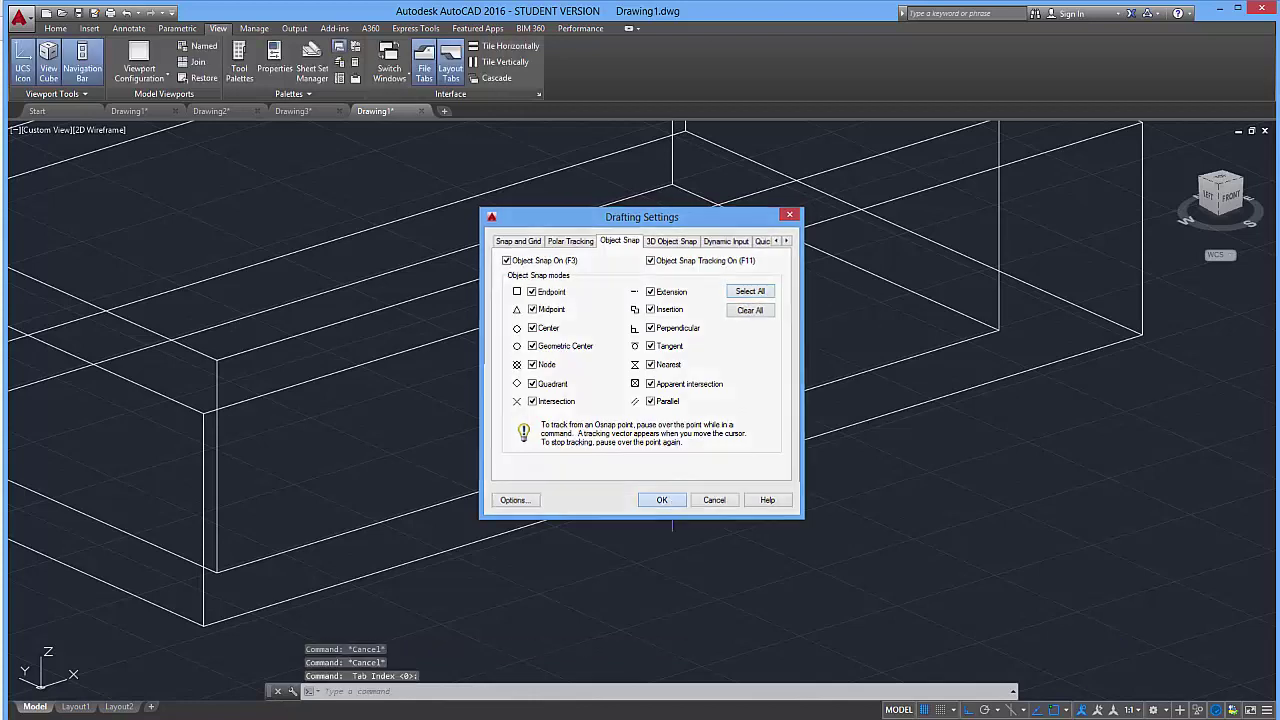
left_click(662, 500)
key("Escape")
key("Escape")
Draw a tall door rectangle rising from the base of the front wall.
type("re")
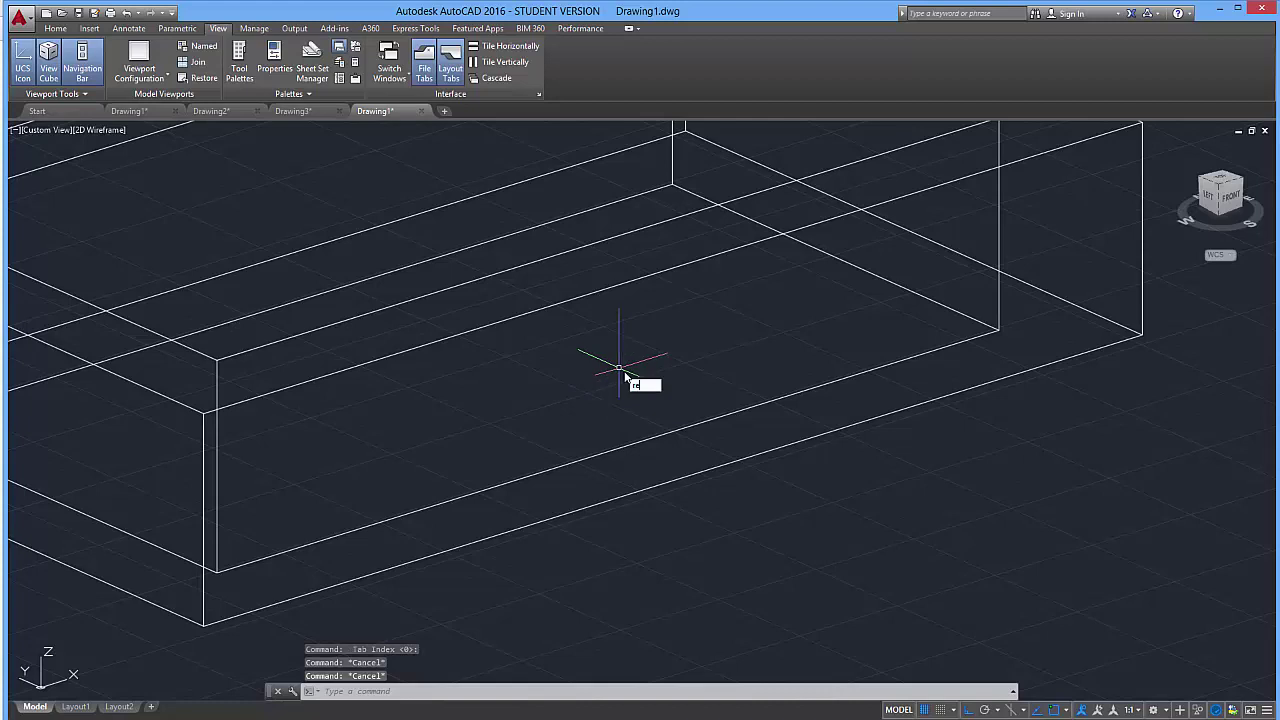
key("Return")
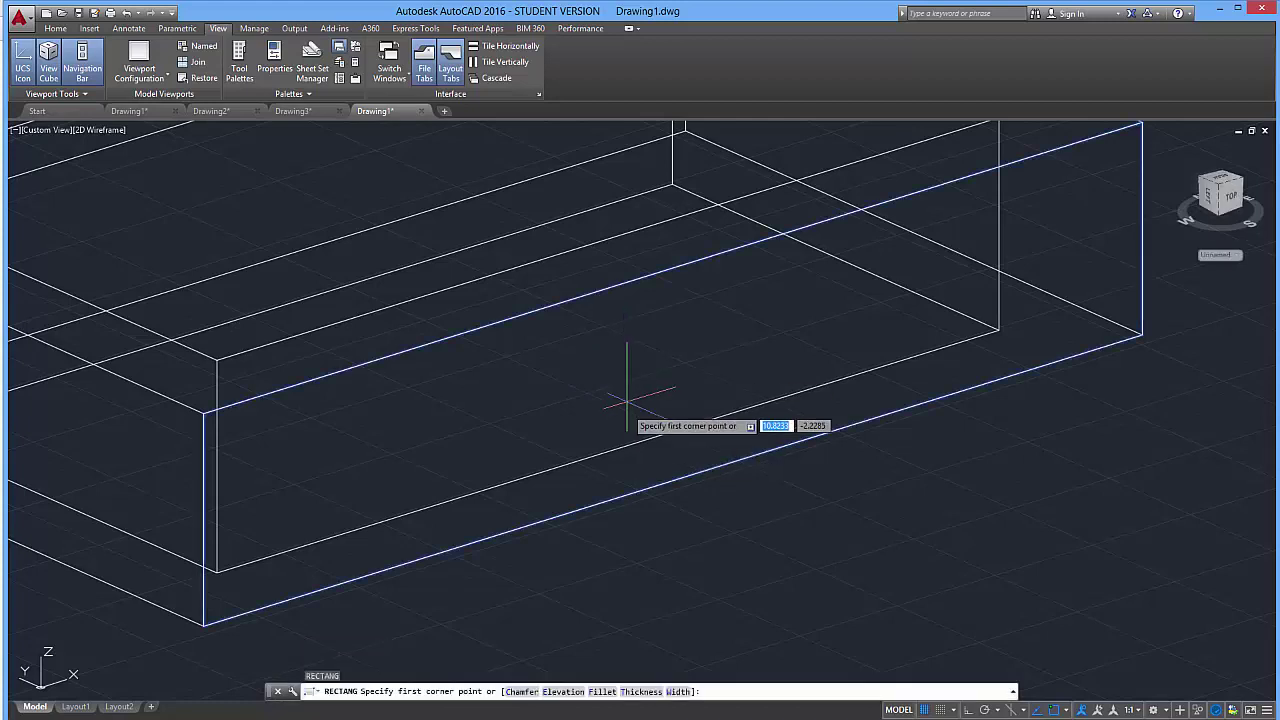
left_click(621, 497)
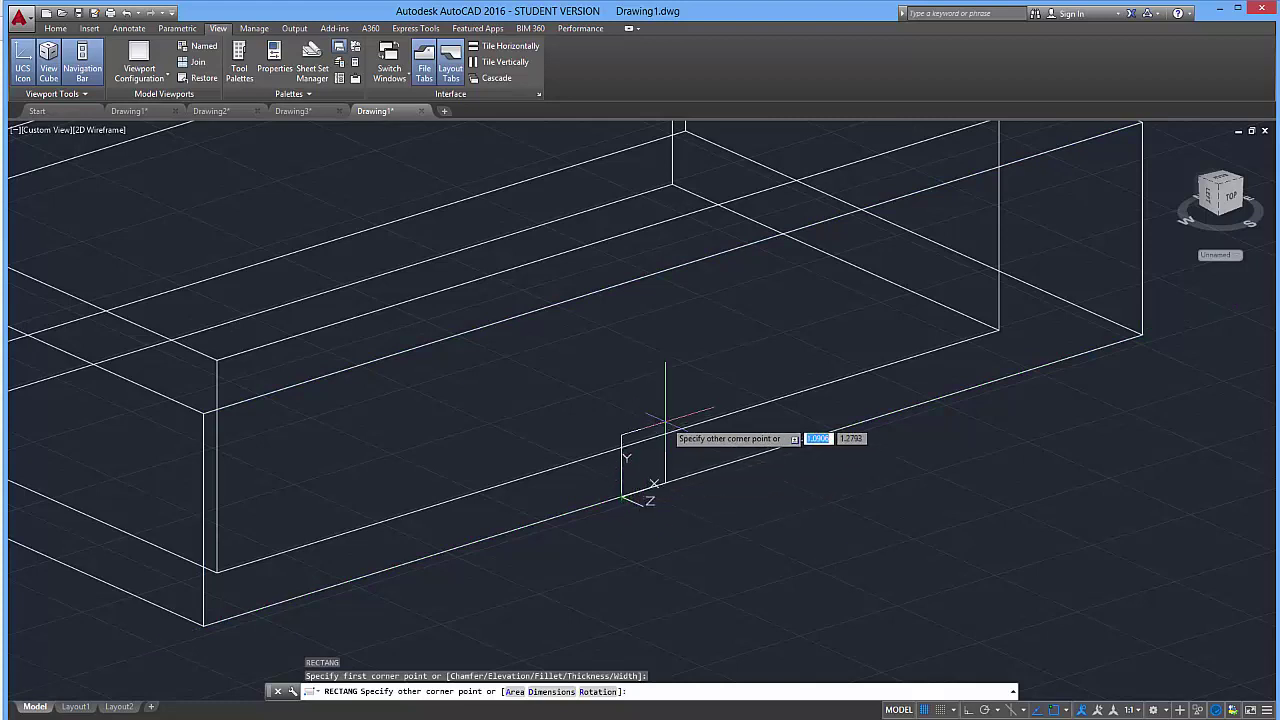
left_click(713, 310)
key("Escape")
key("Escape")
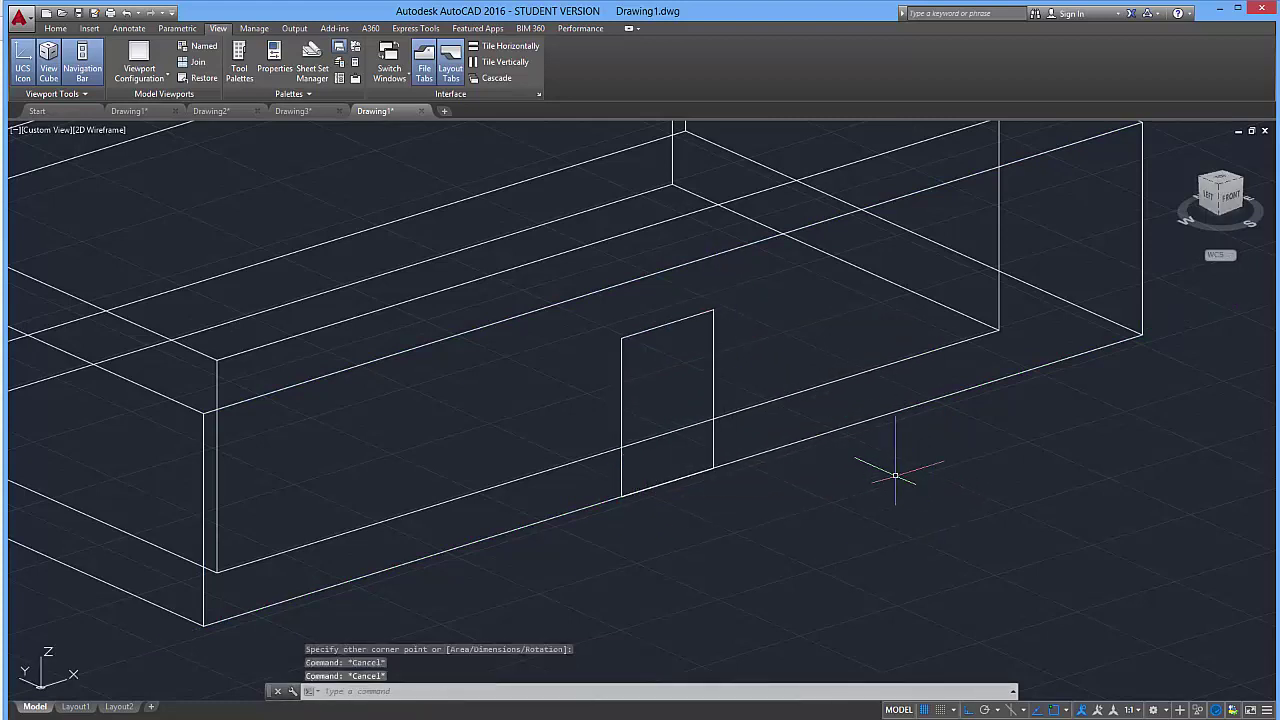
middle_click_drag(904, 488, 860, 491, "shift")
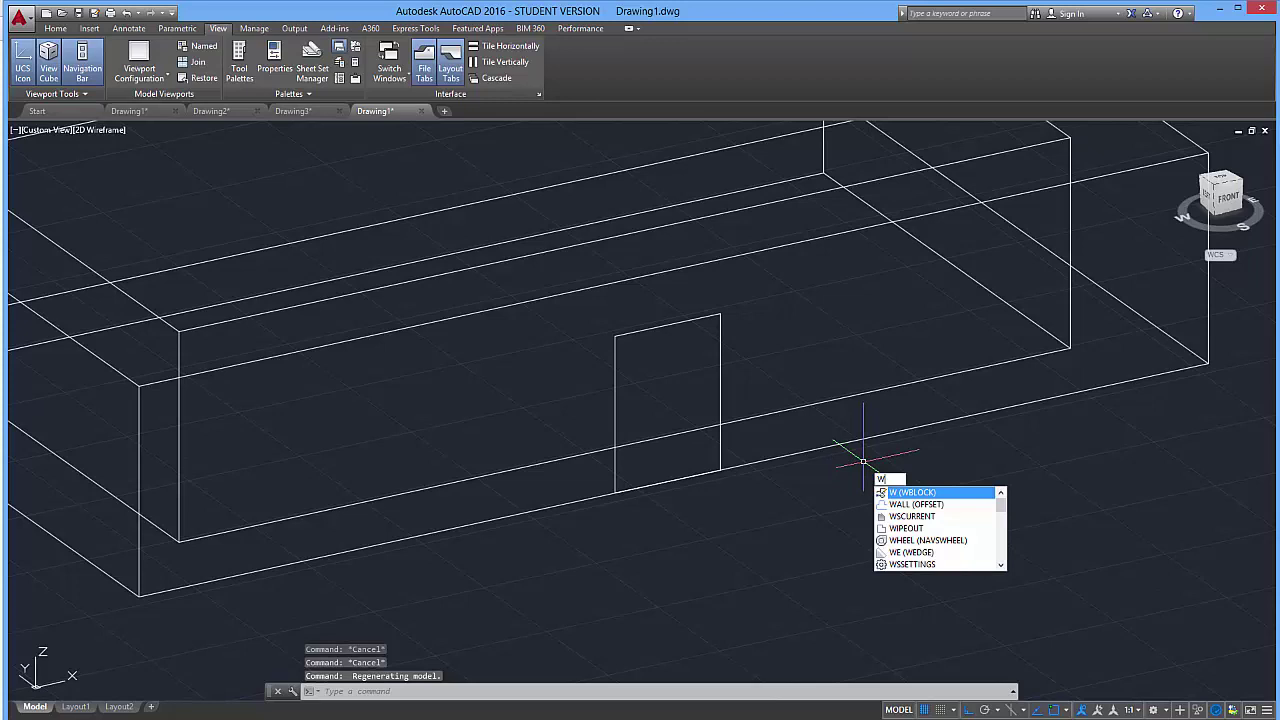
Draw a smaller window rectangle on the front wall beside the door.
key("Escape")
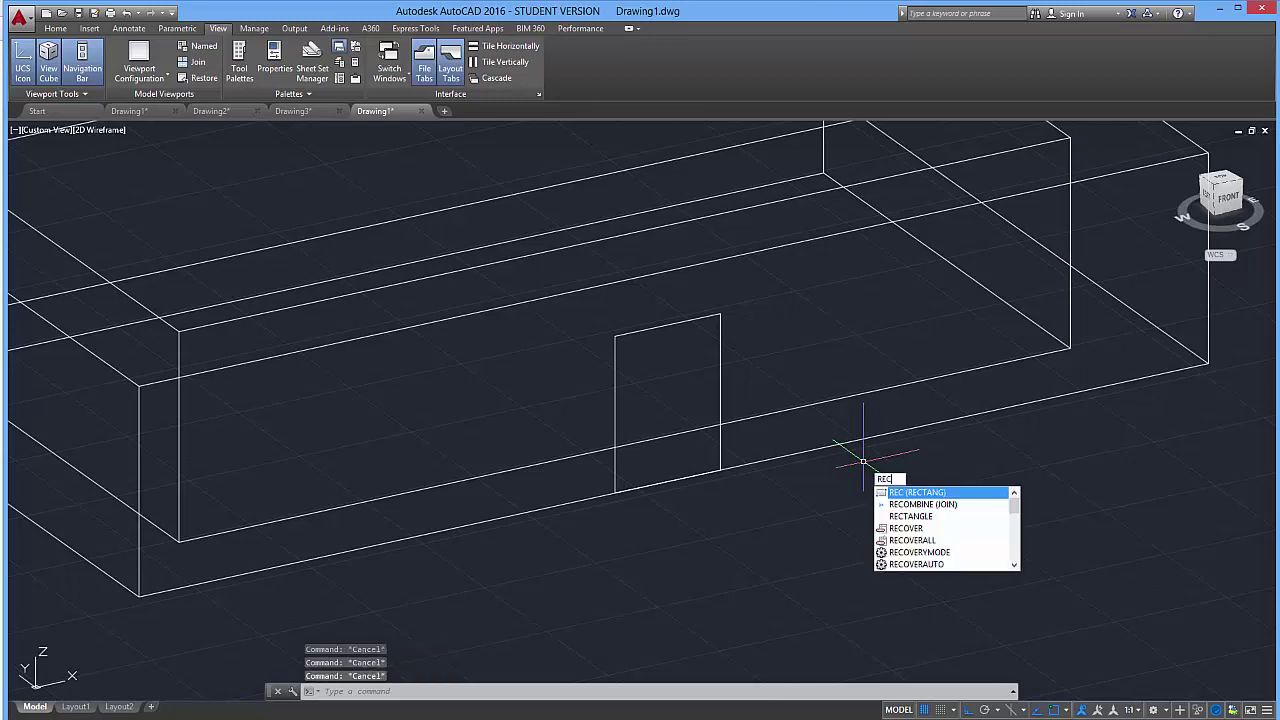
key("Return")
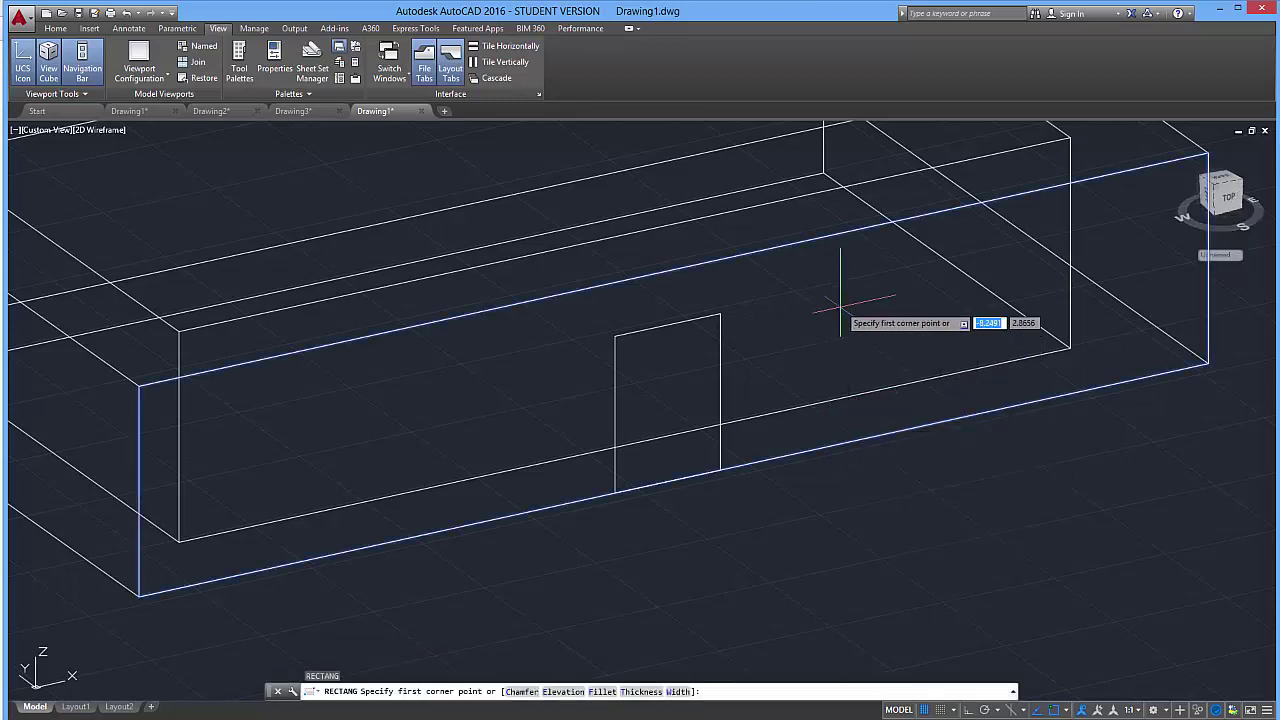
left_click(835, 290)
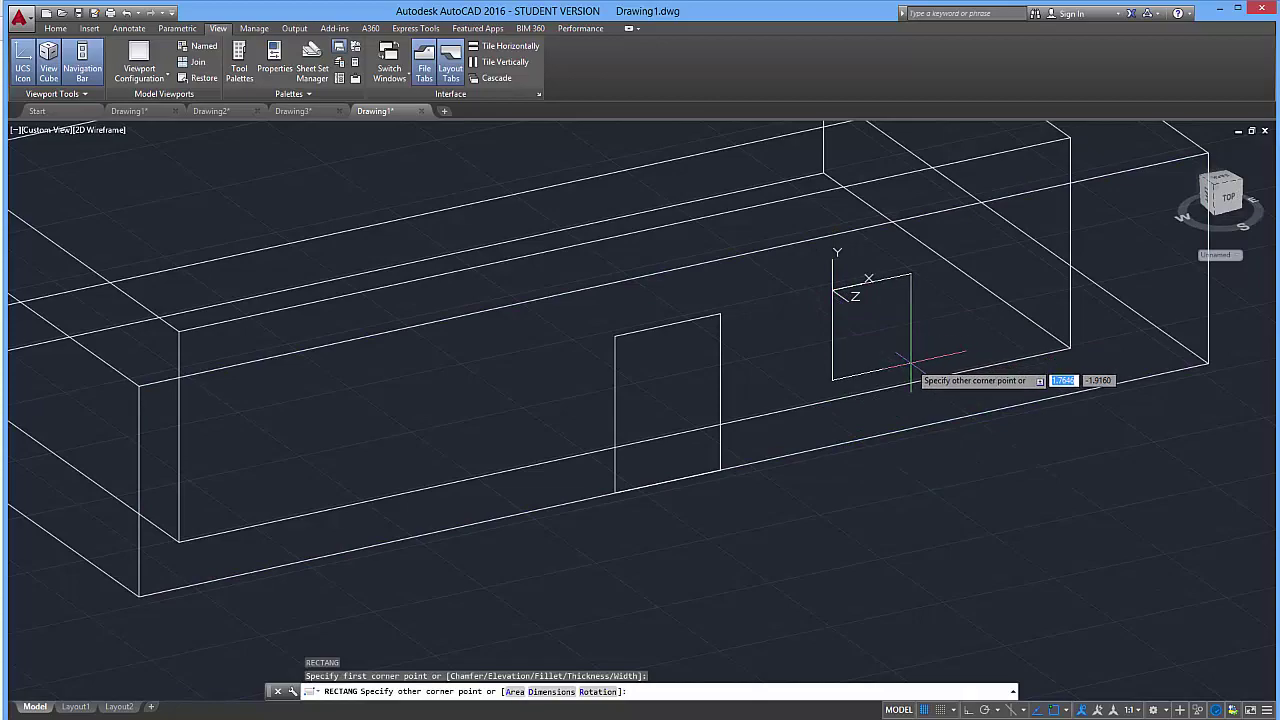
left_click(909, 365)
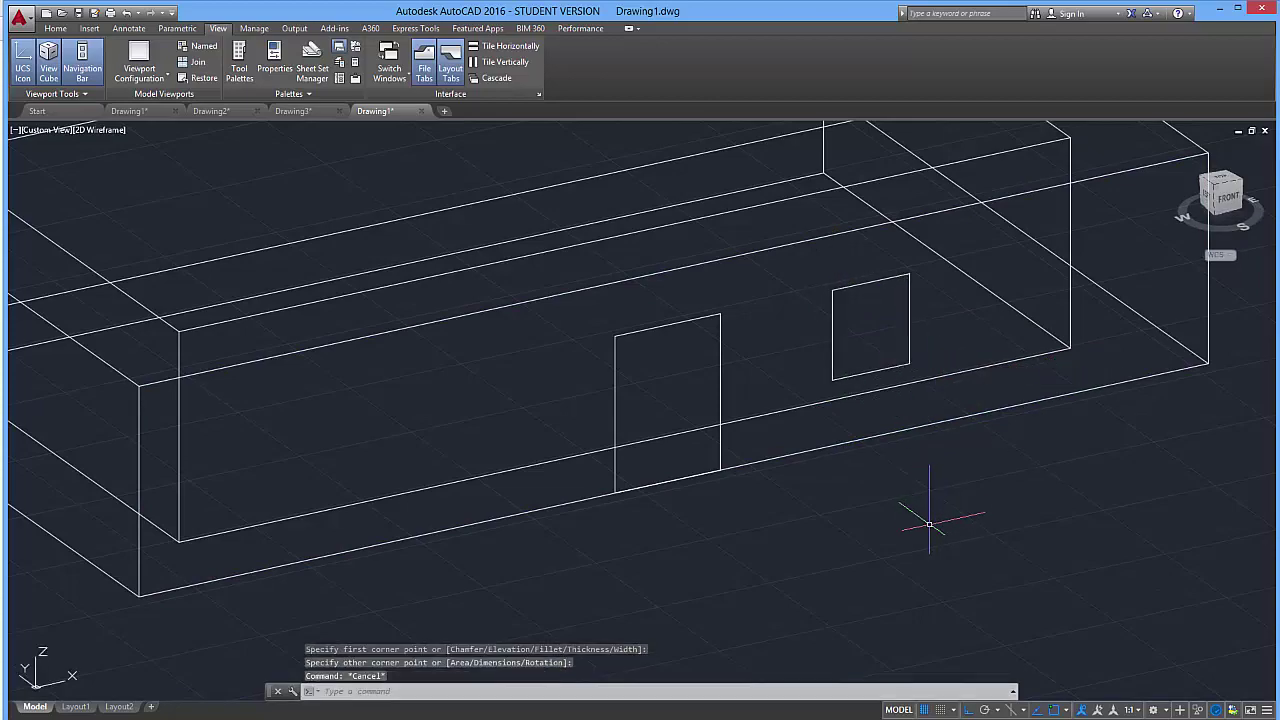
middle_click_drag(929, 524, 890, 437, "shift")
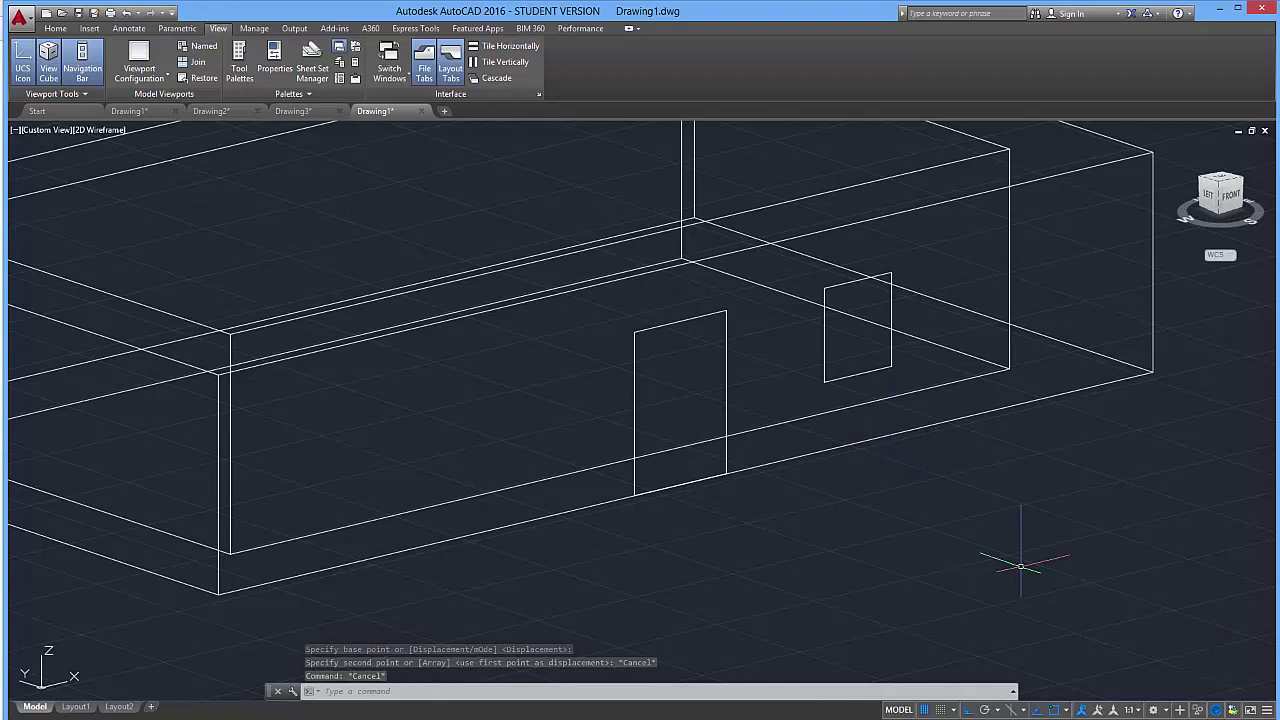
Copy the window rectangle to the other side of the door for a second window.
key("Escape")
key("Escape")
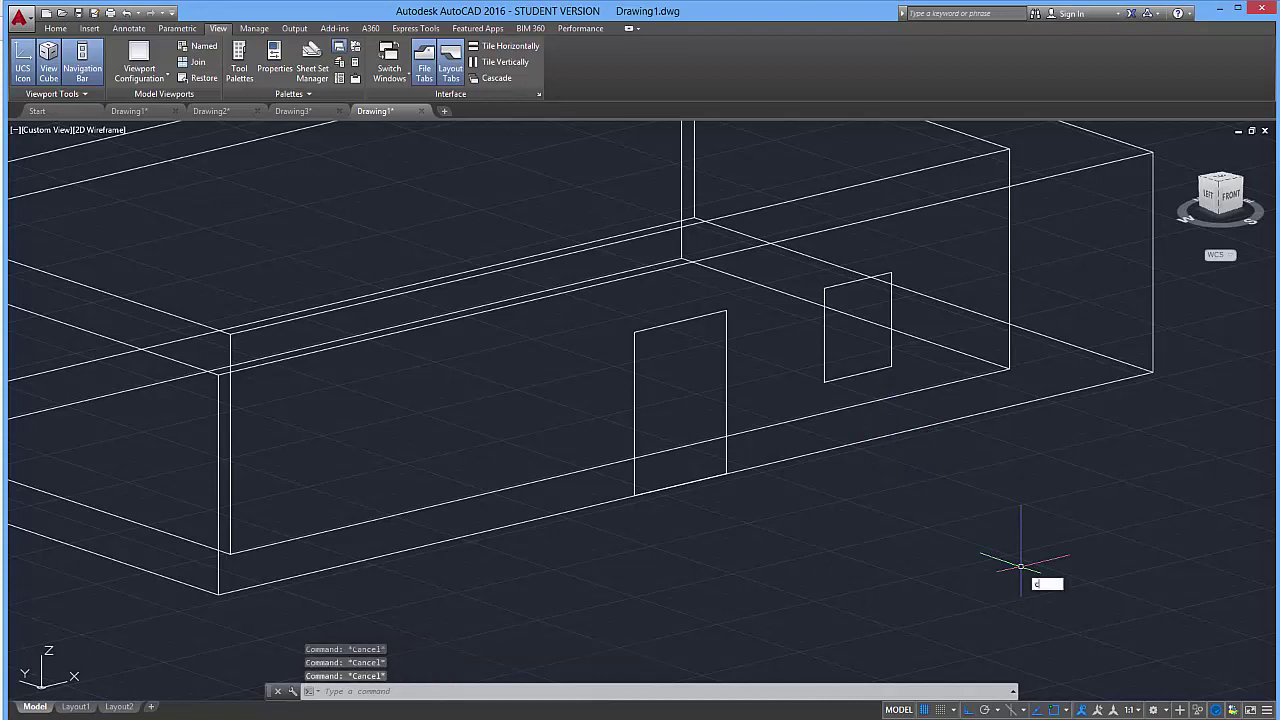
type("py")
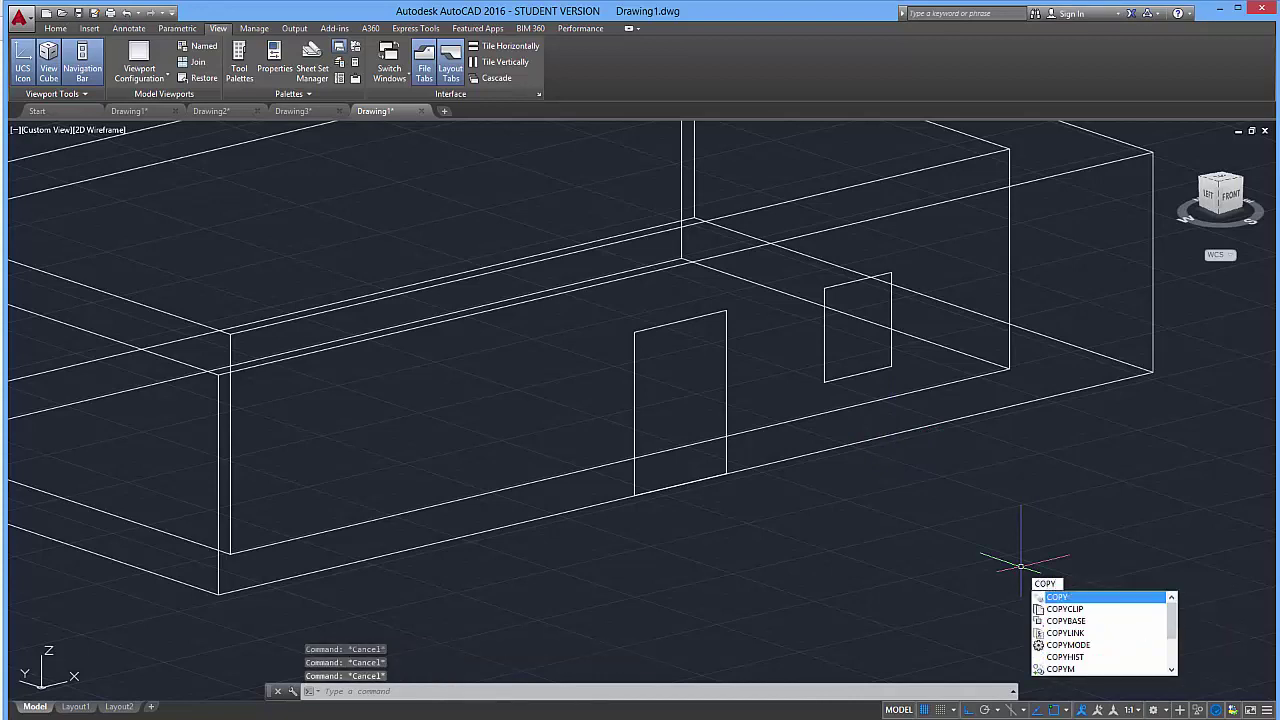
key("Return")
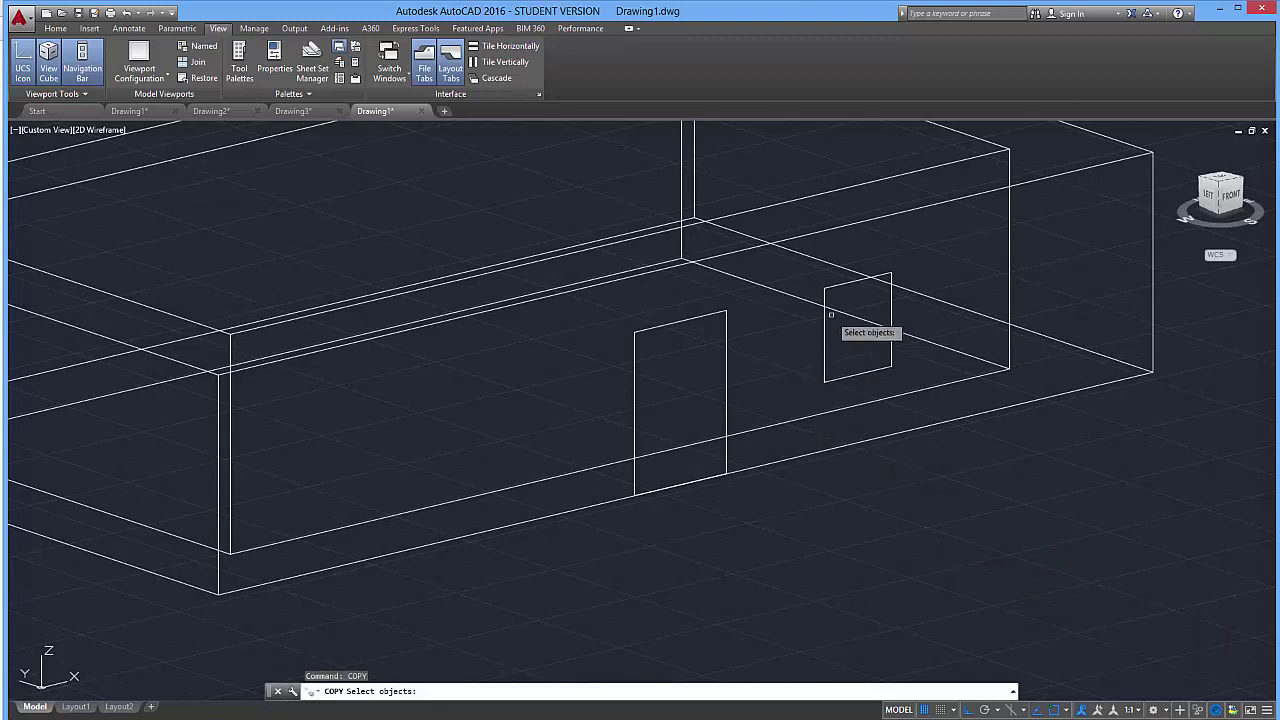
left_click(853, 283)
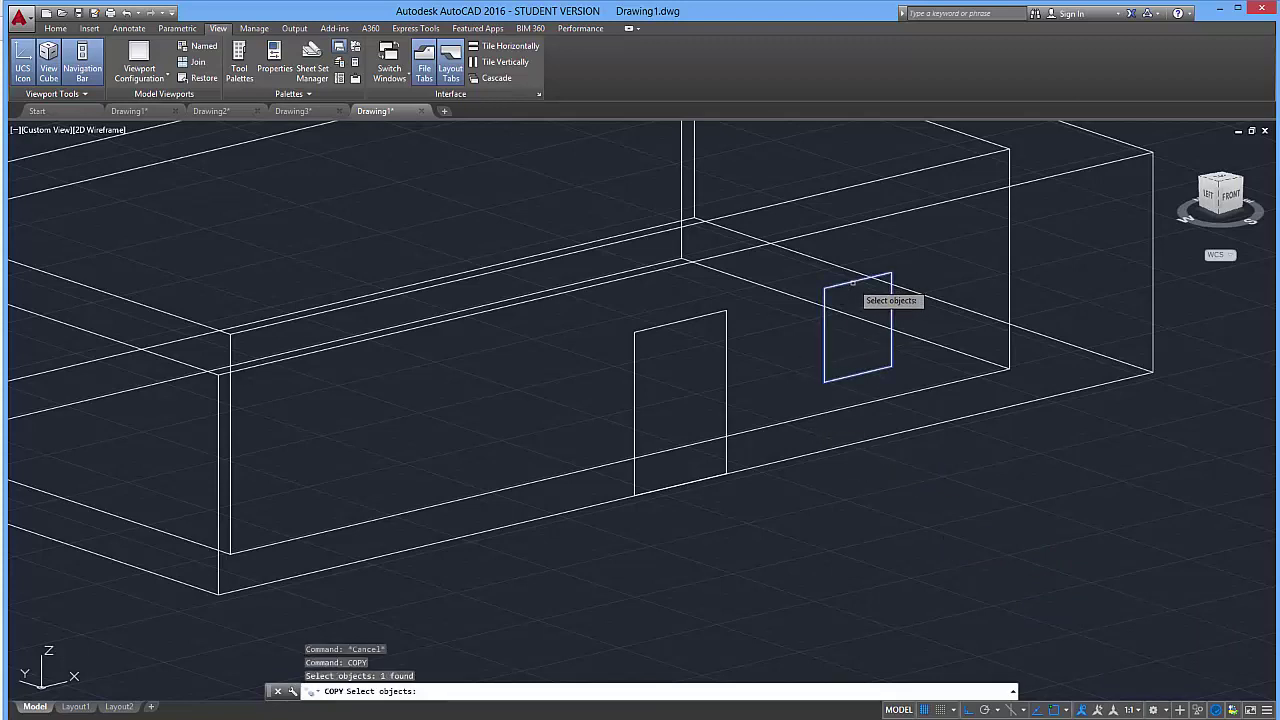
key("Return")
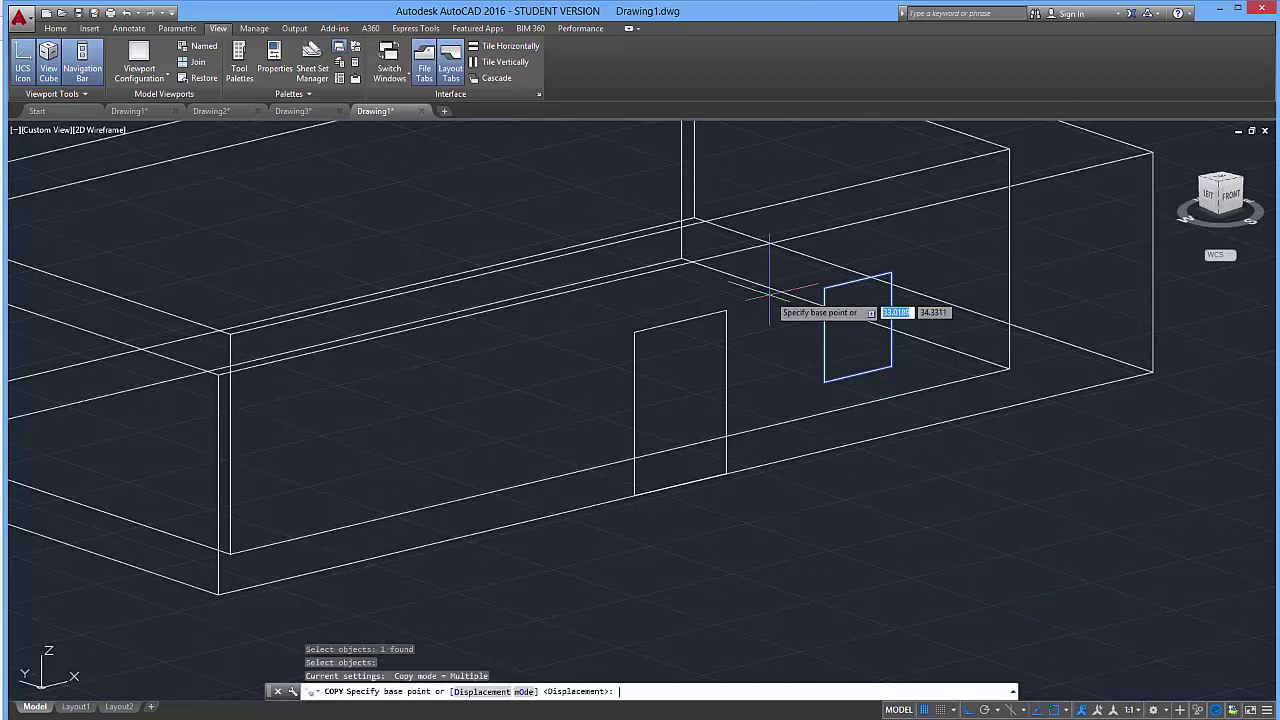
left_click(634, 331)
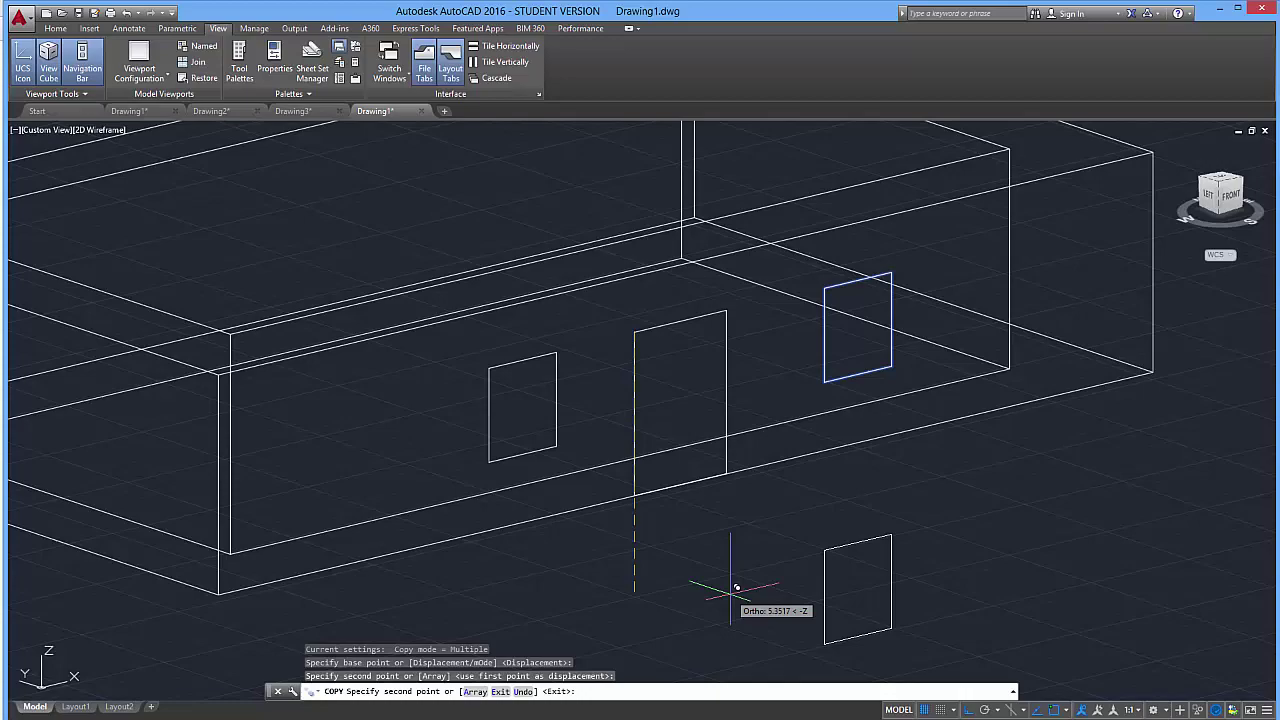
key("Escape")
key("Escape")
key("Escape")
middle_click_drag(750, 552, 680, 534, "shift")
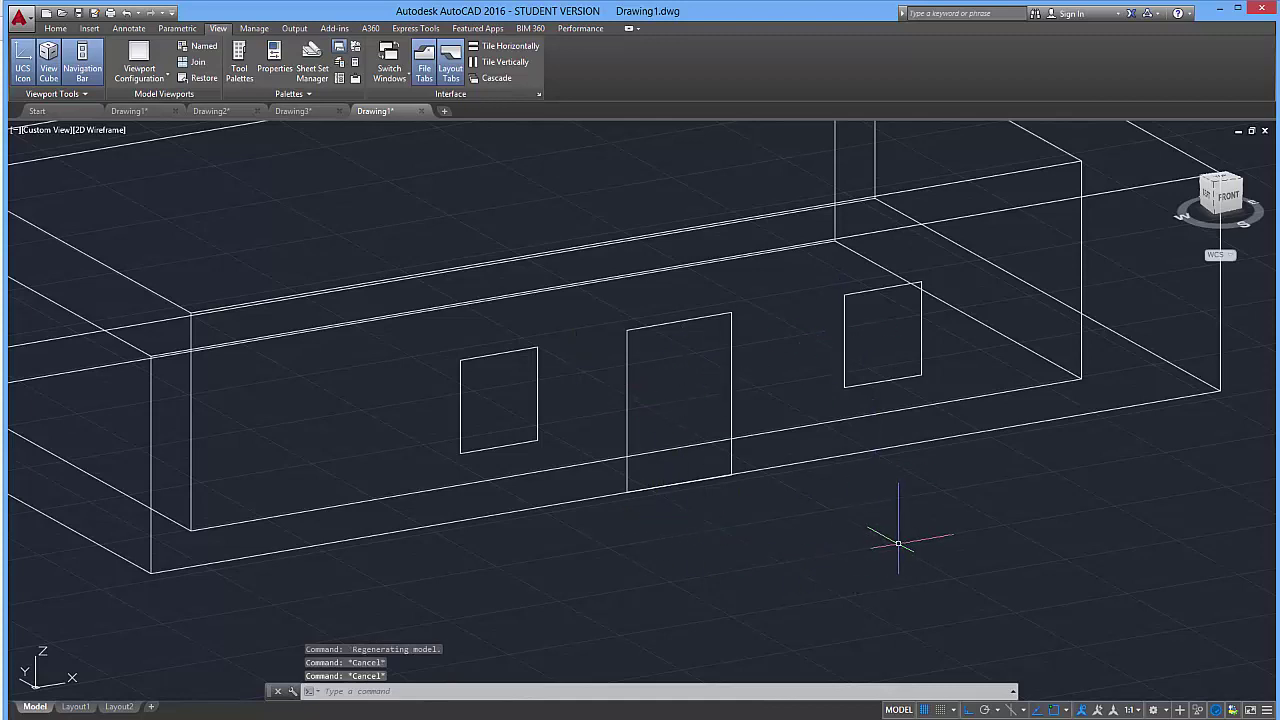
Start EXTRUDE and select the right window, door and left window rectangles.
type("t")
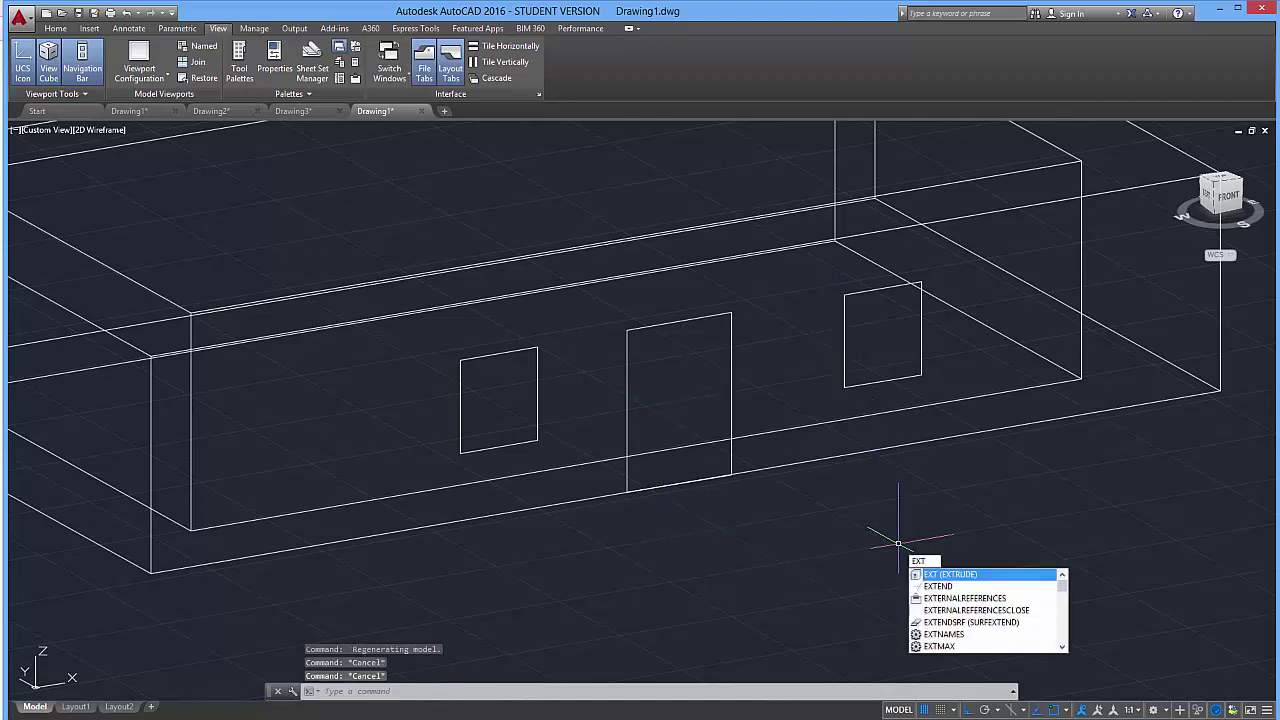
key("Return")
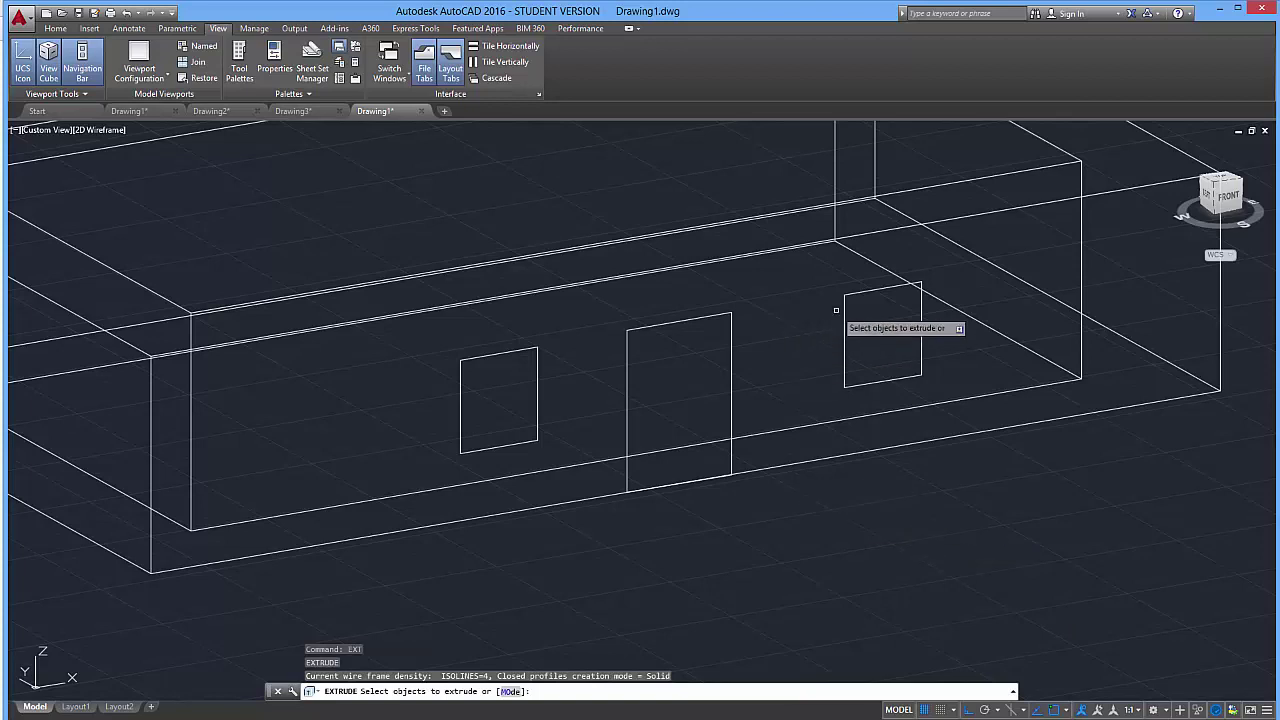
left_click(844, 320)
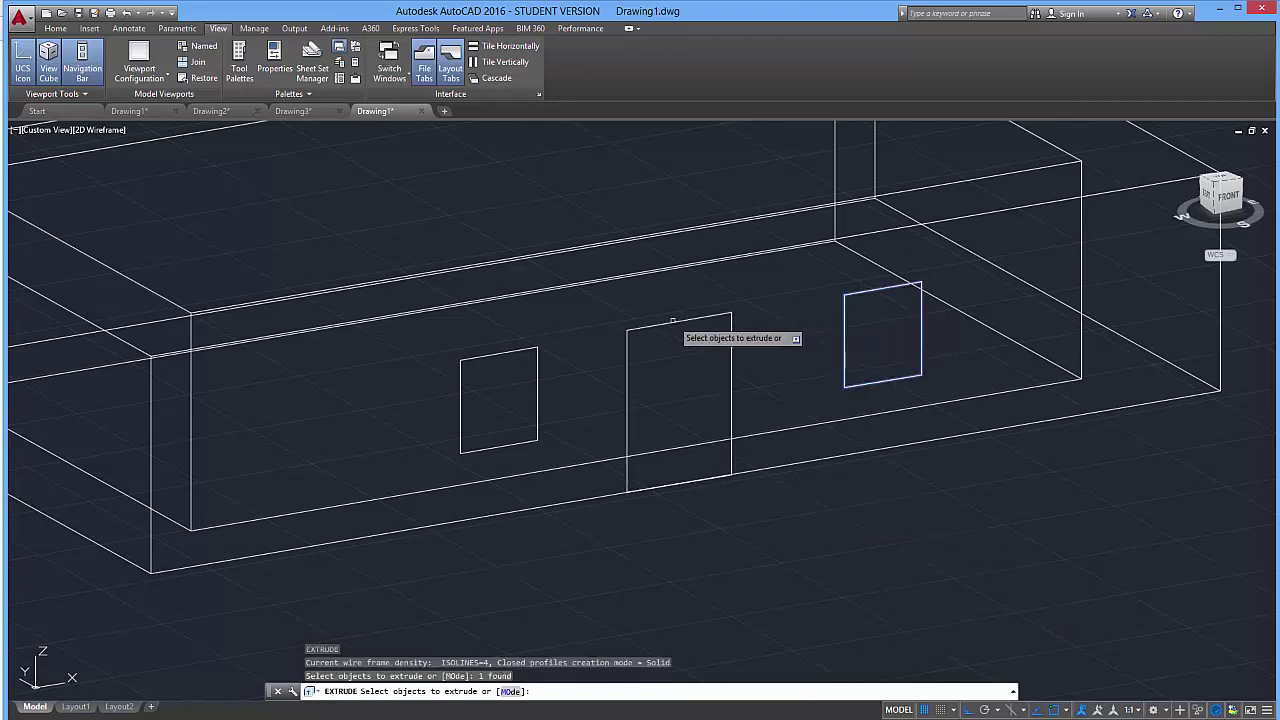
left_click(673, 321)
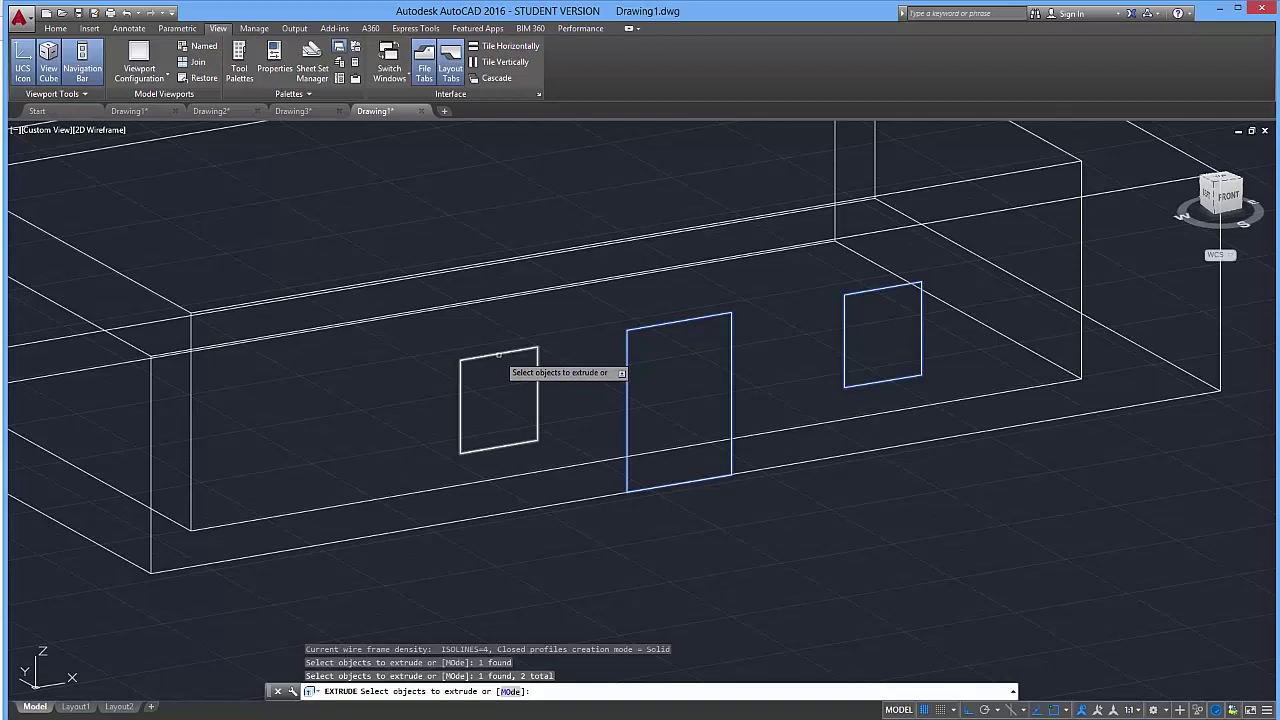
left_click(498, 354)
key("Return")
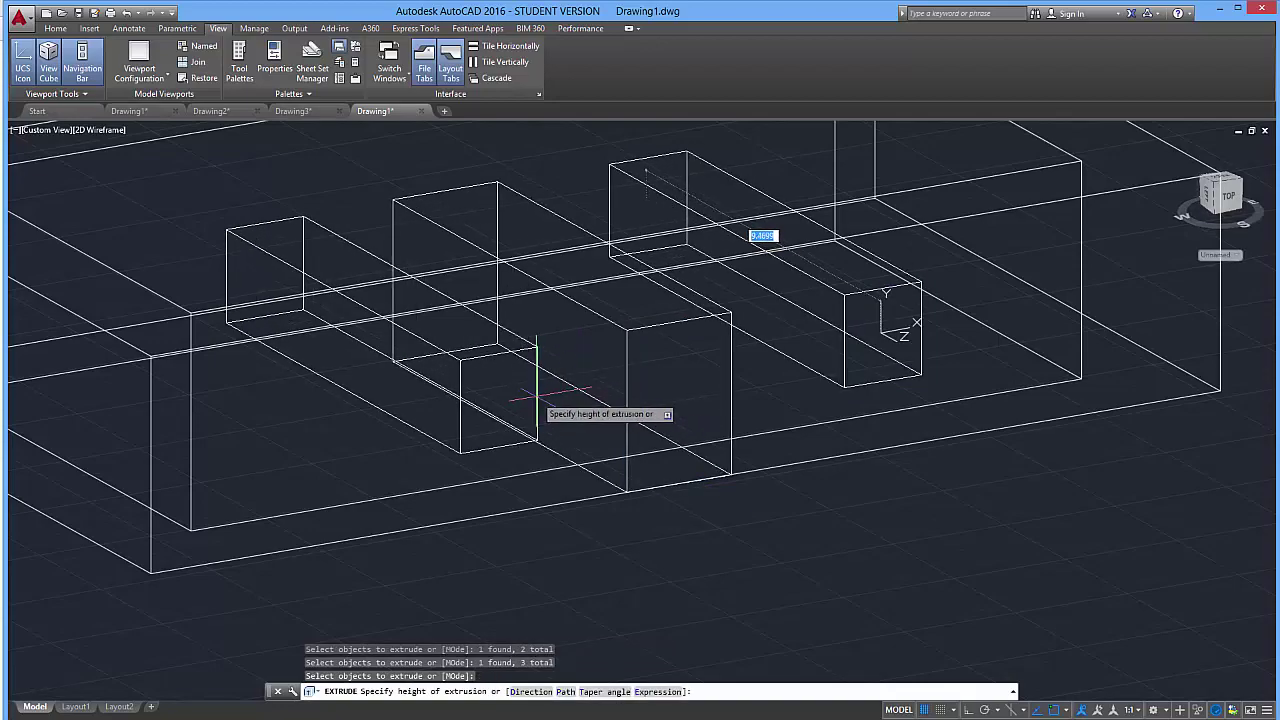
Extrude the three rectangles through the front wall, then orbit back to a front view.
scroll(586, 380, "up", 2)
scroll(590, 403, "down", 2)
scroll(590, 403, "up", 4)
middle_click_drag(590, 403, 653, 460, "shift")
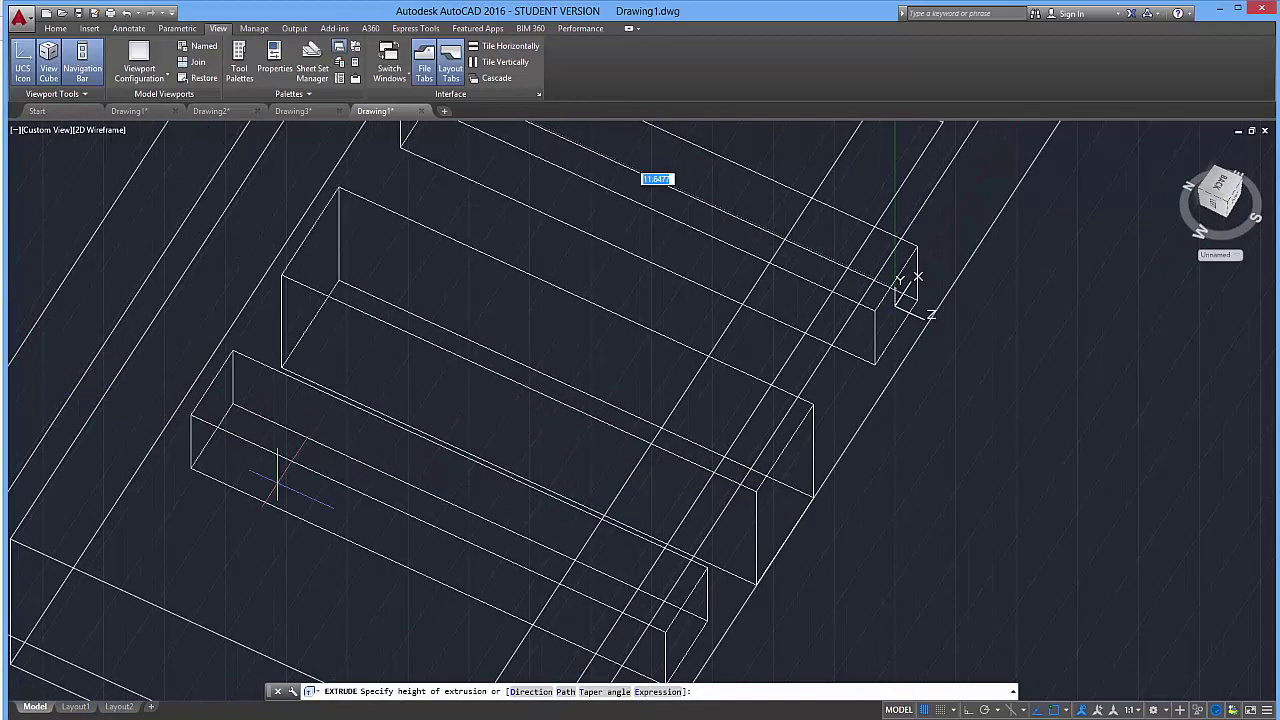
middle_click_drag(278, 478, 565, 597, "shift")
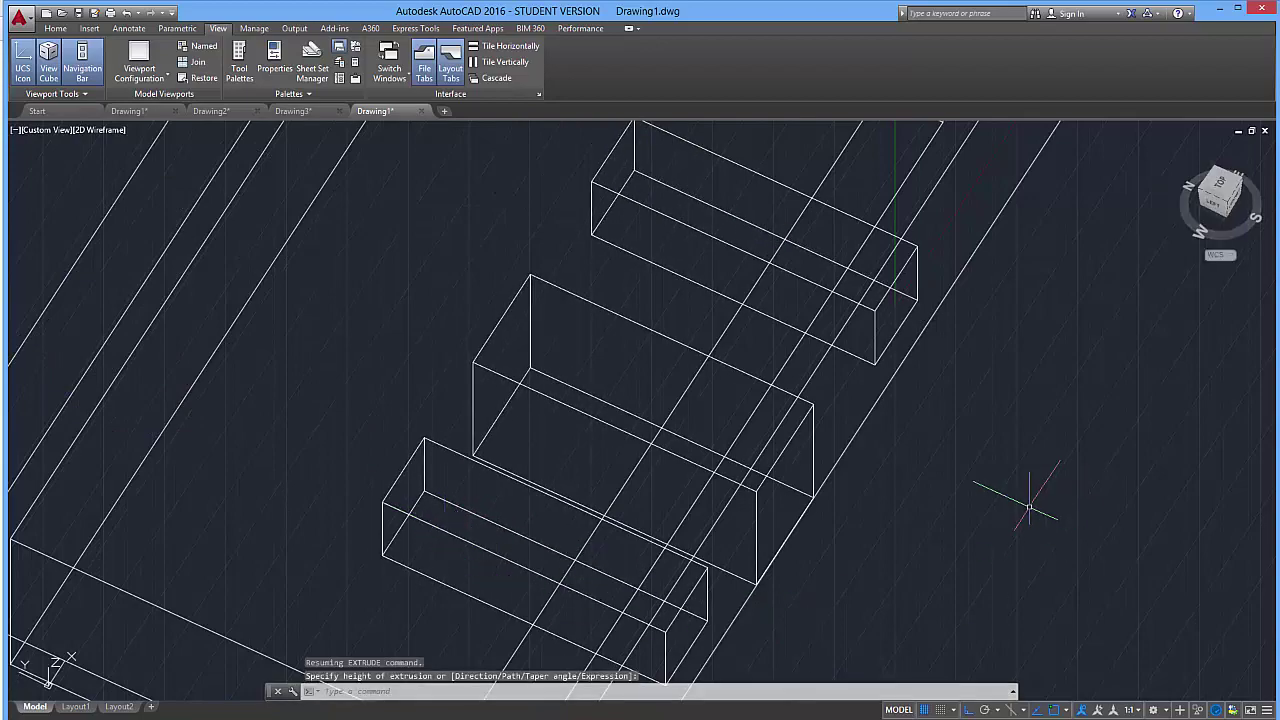
key("Escape")
key("Escape")
middle_click_drag(980, 537, 857, 483, "shift")
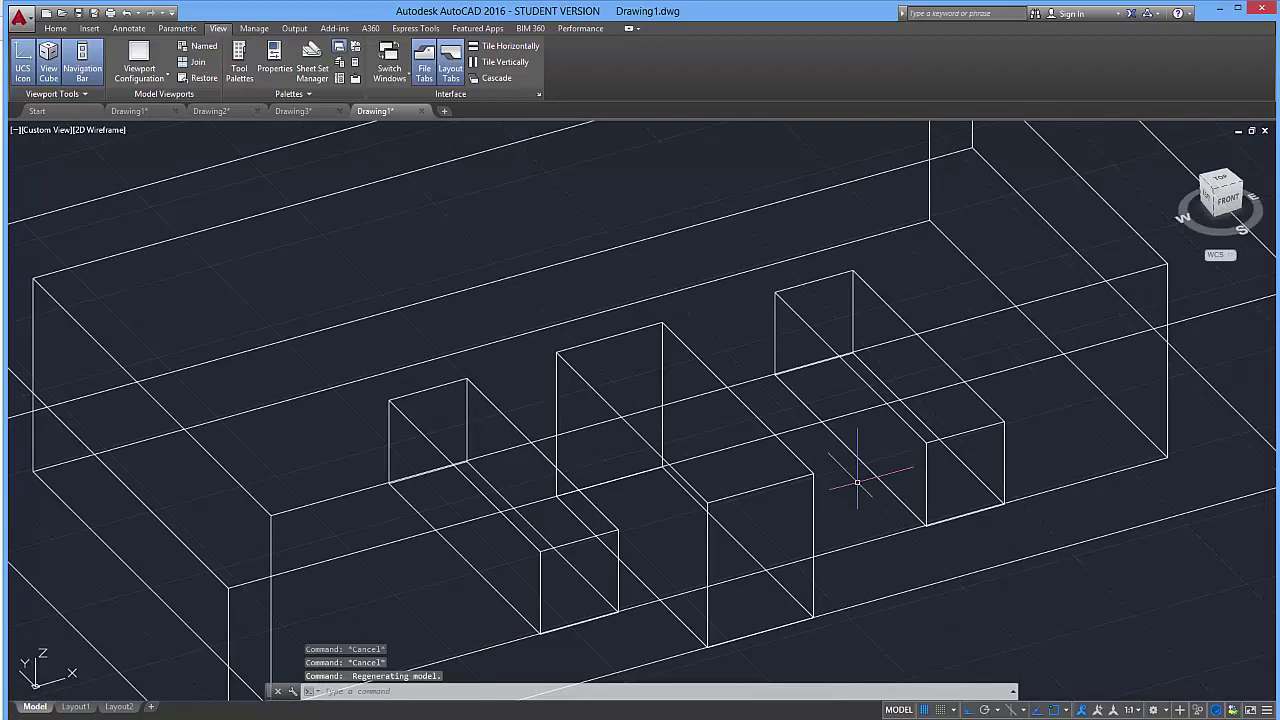
middle_click_drag(948, 612, 872, 539)
key("Escape")
key("Escape")
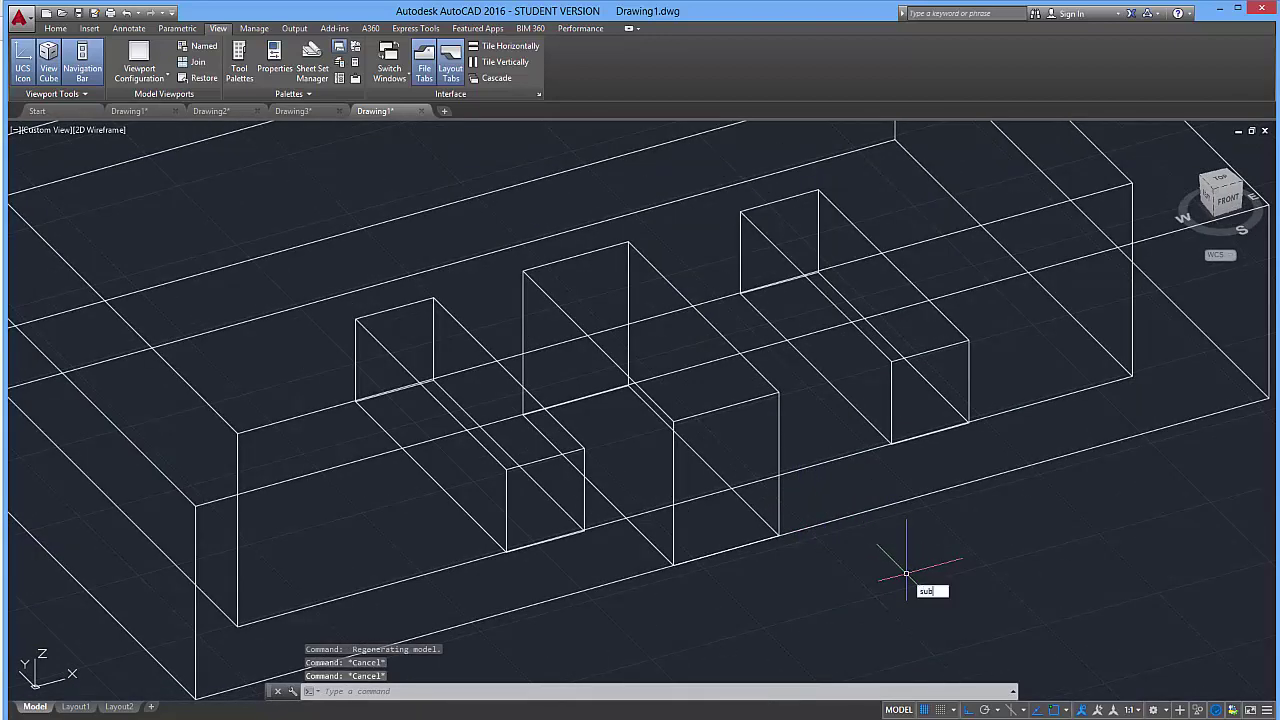
key("Return")
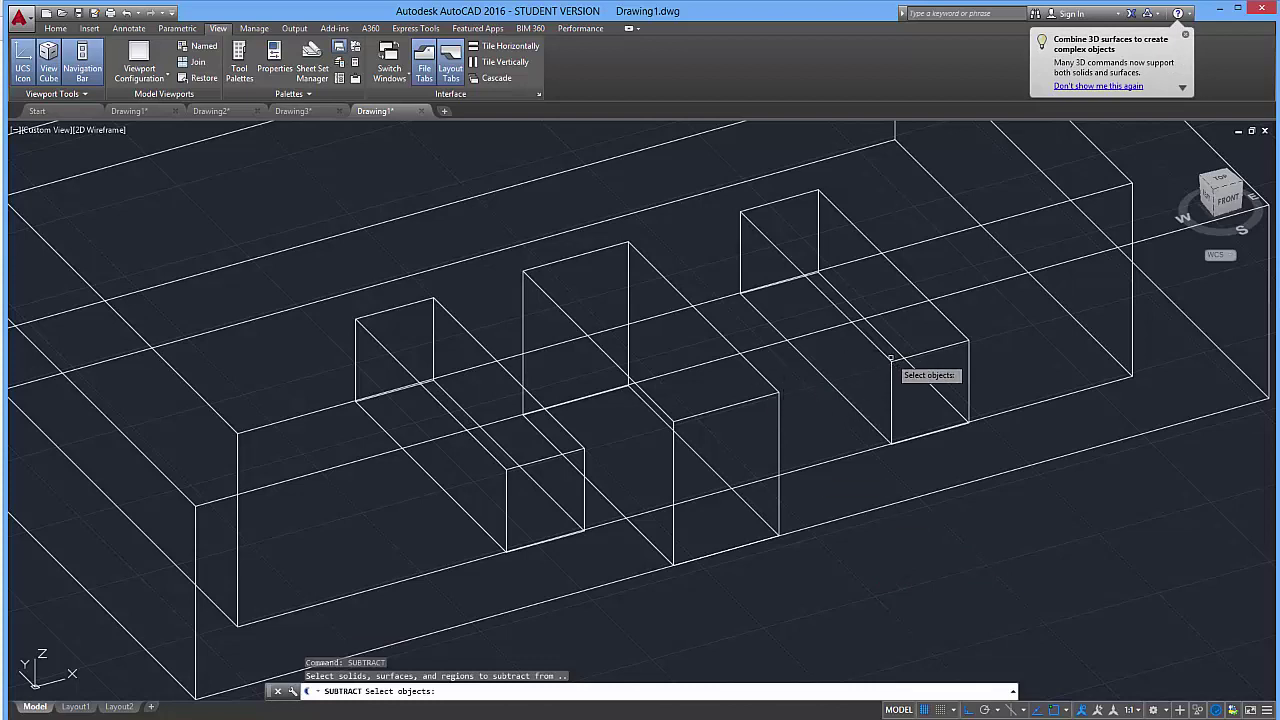
left_click(890, 357)
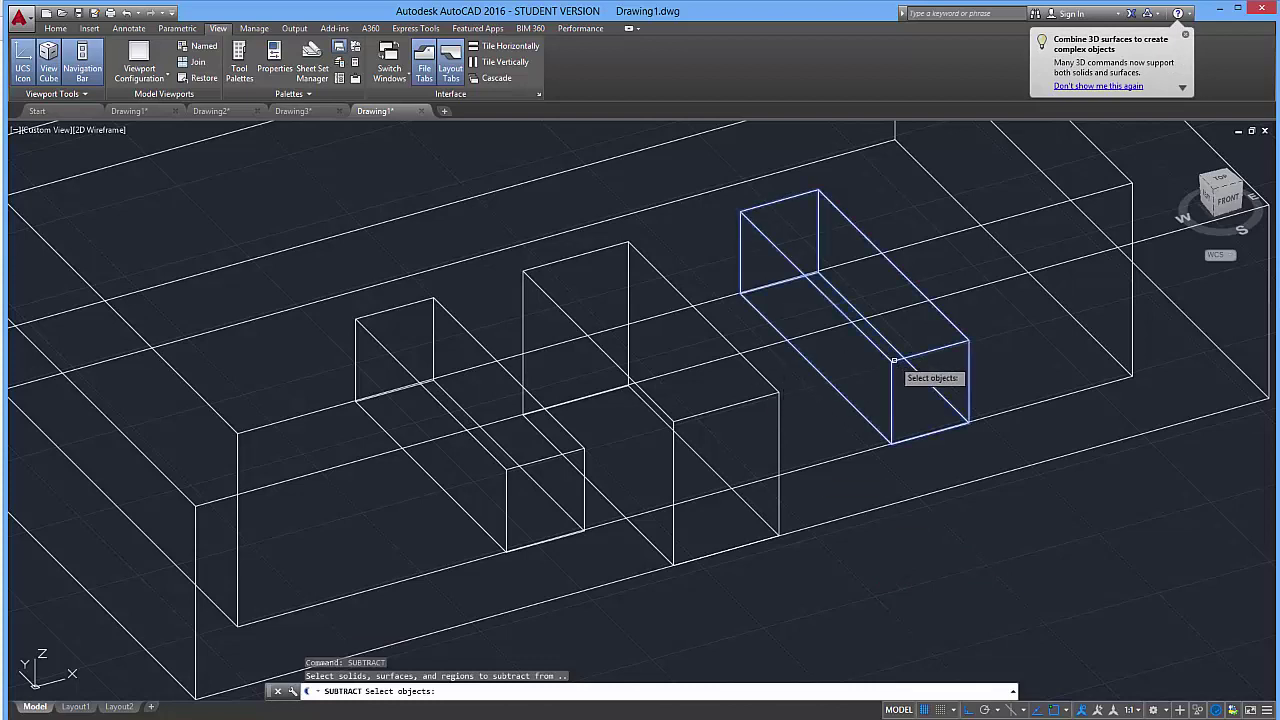
left_click(727, 408)
left_click(548, 461)
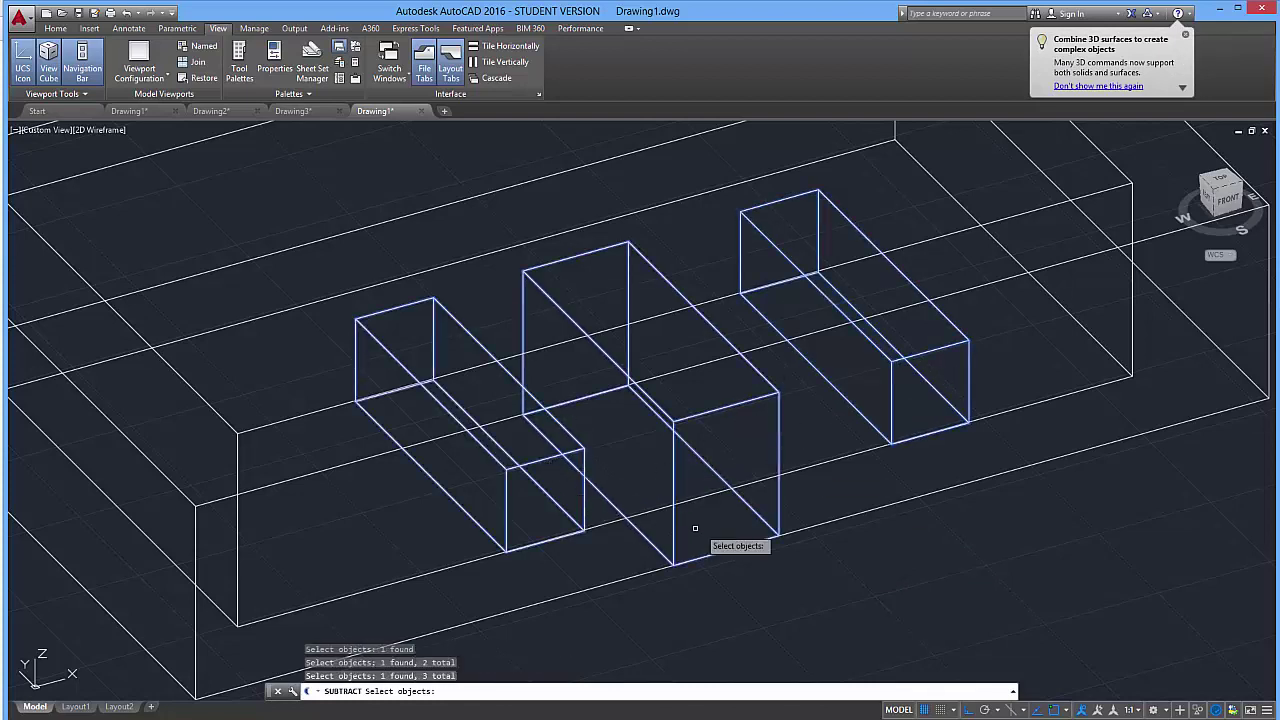
key("Return")
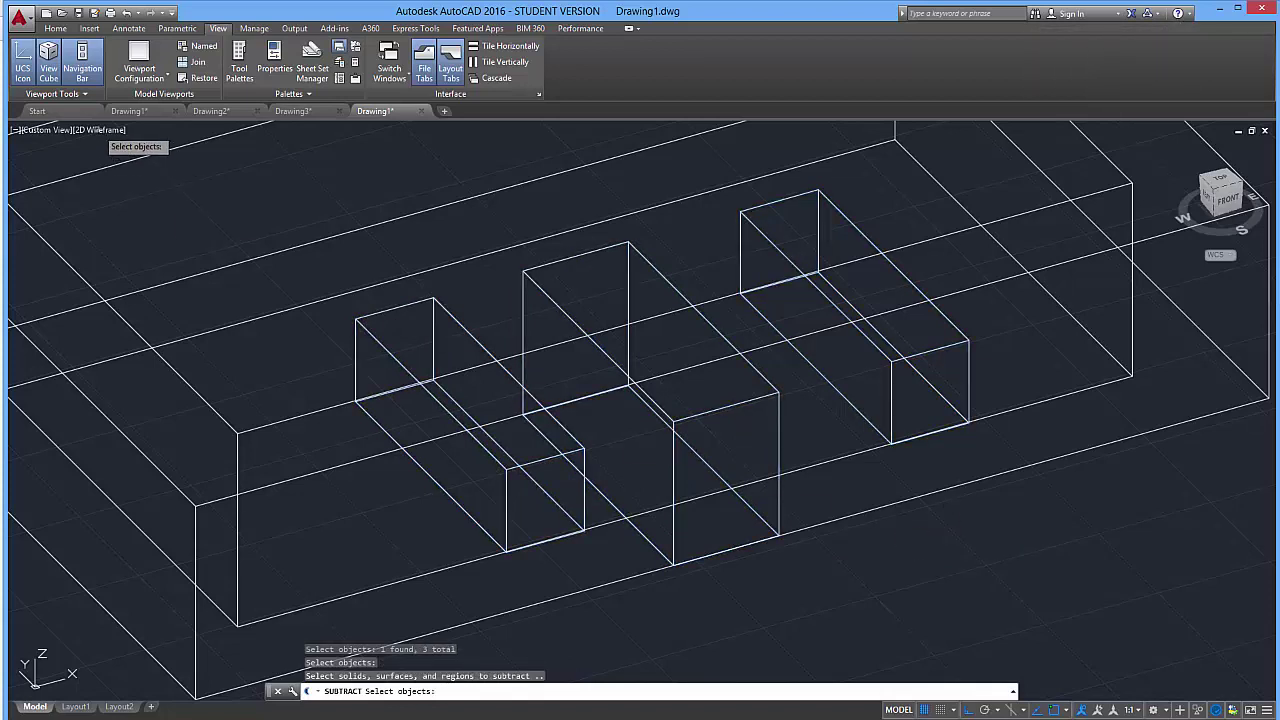
key("Escape")
key("Escape")
key("Escape")
left_click(98, 132)
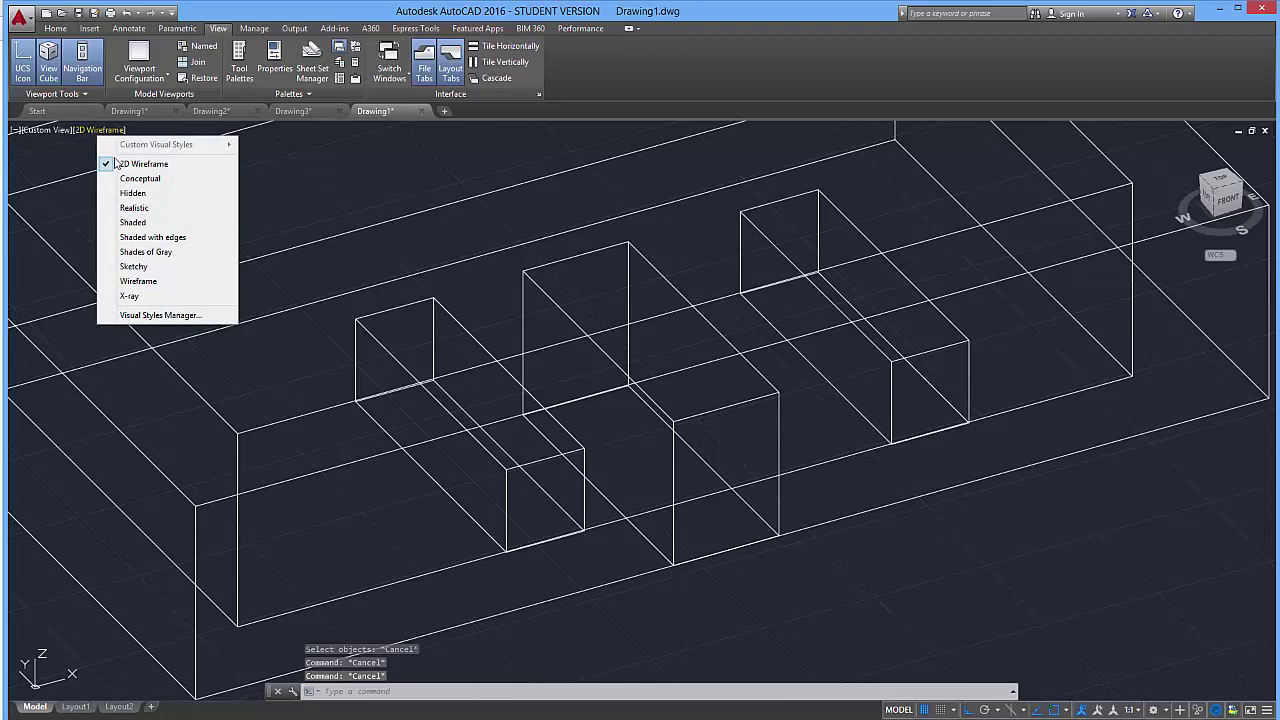
left_click(166, 222)
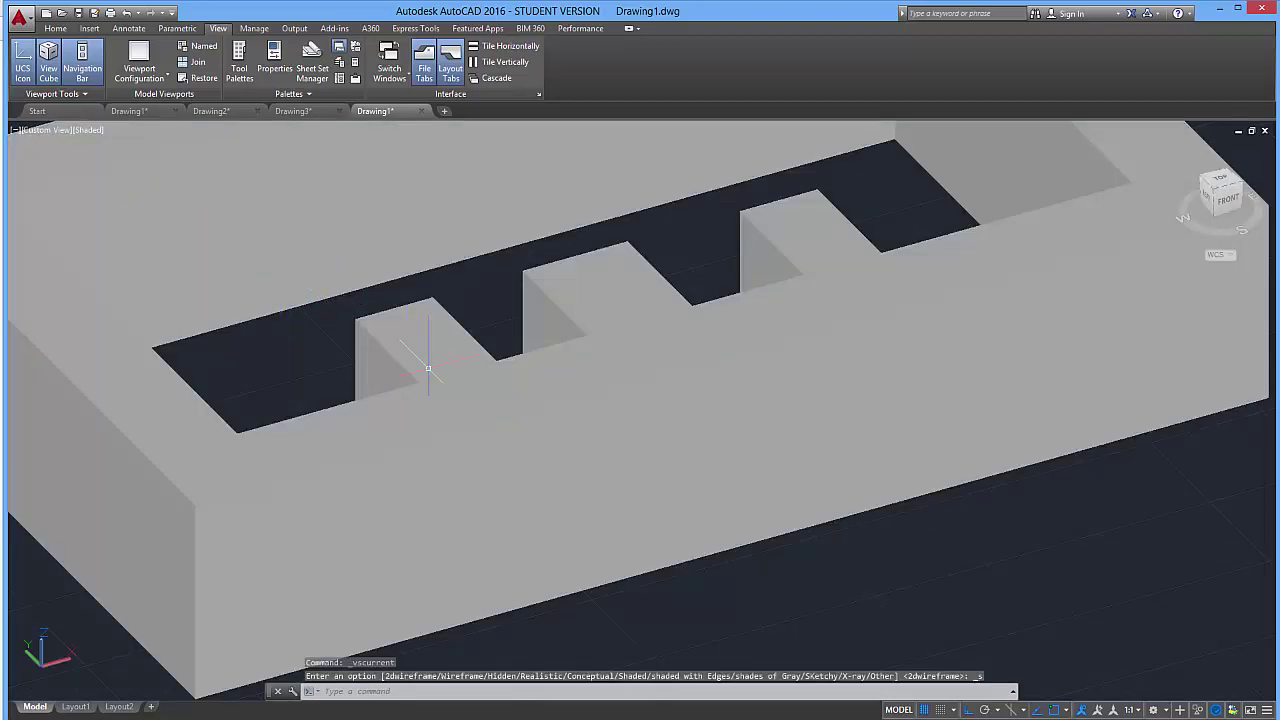
middle_click_drag(757, 530, 734, 501, "shift")
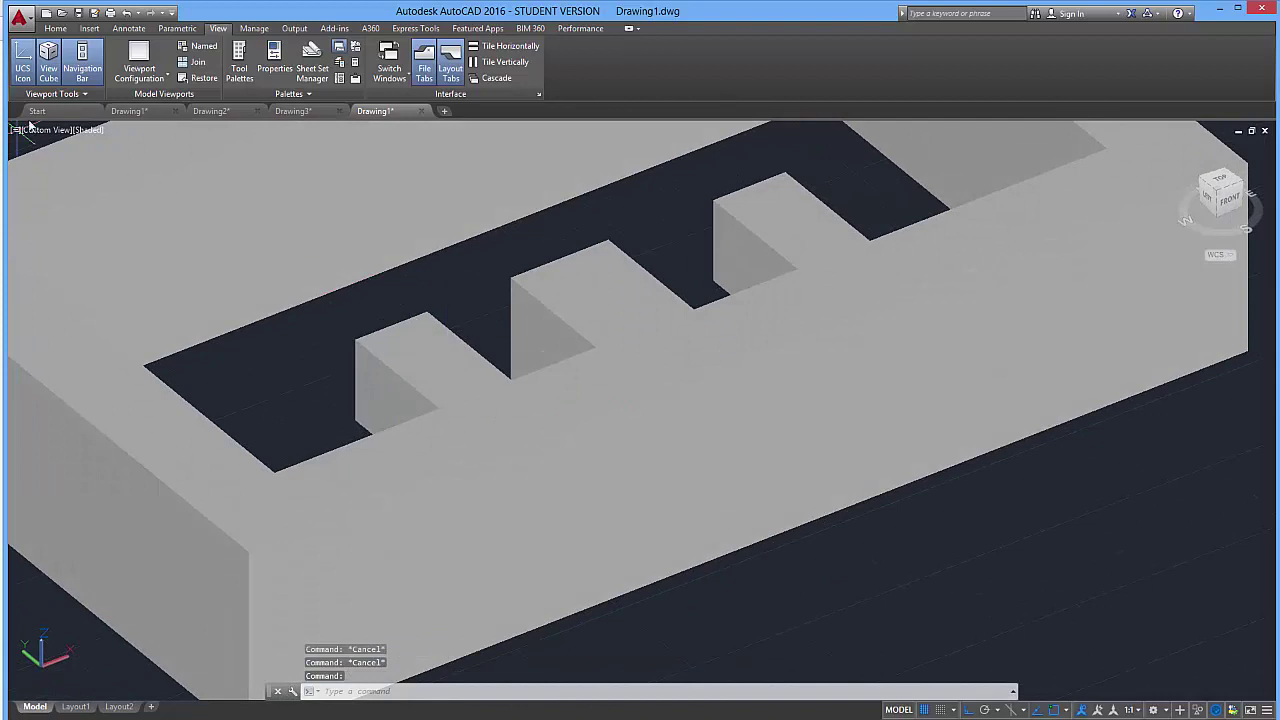
left_click(88, 132)
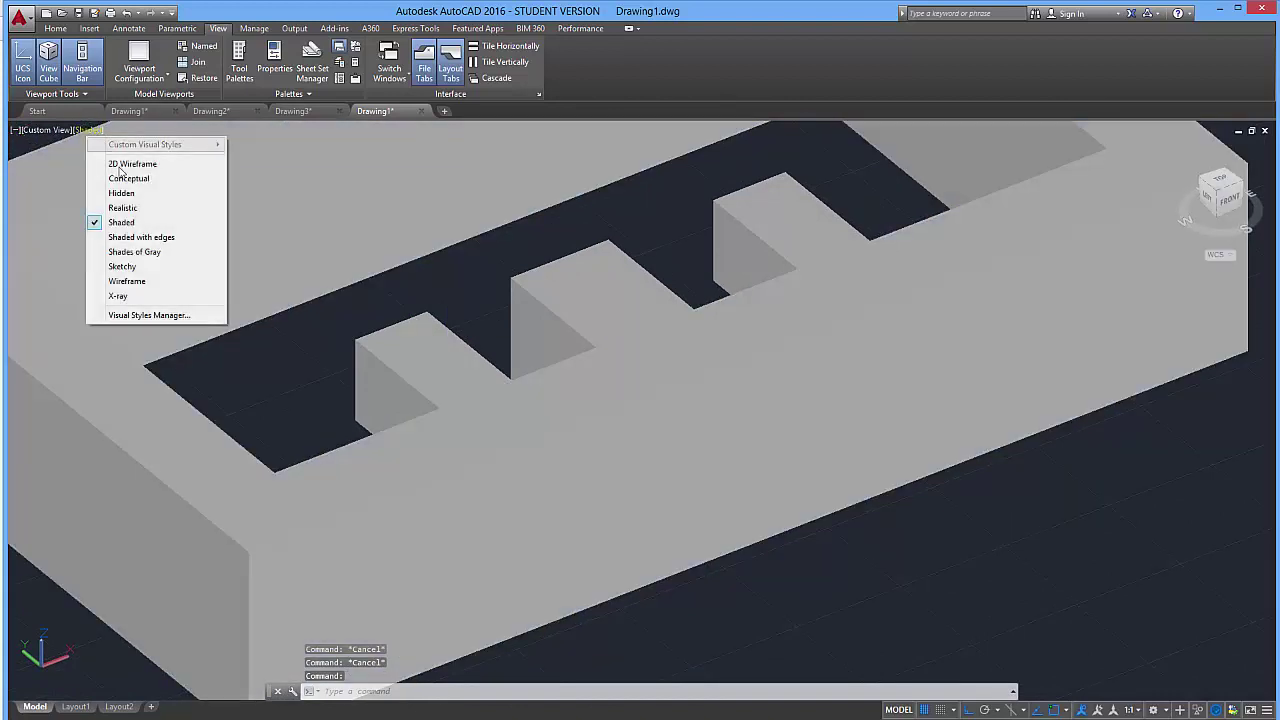
left_click(132, 164)
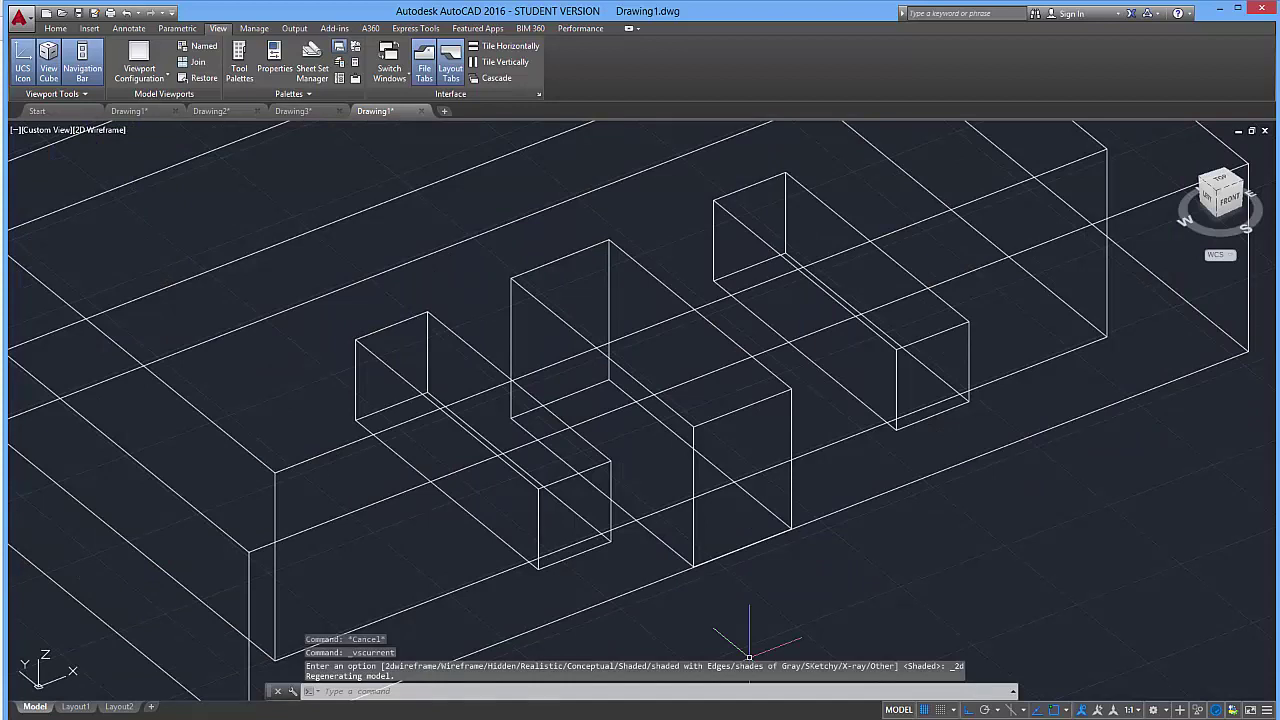
Subtract the right window, door and left window boxes from the large wall solid.
key("Escape")
key("Escape")
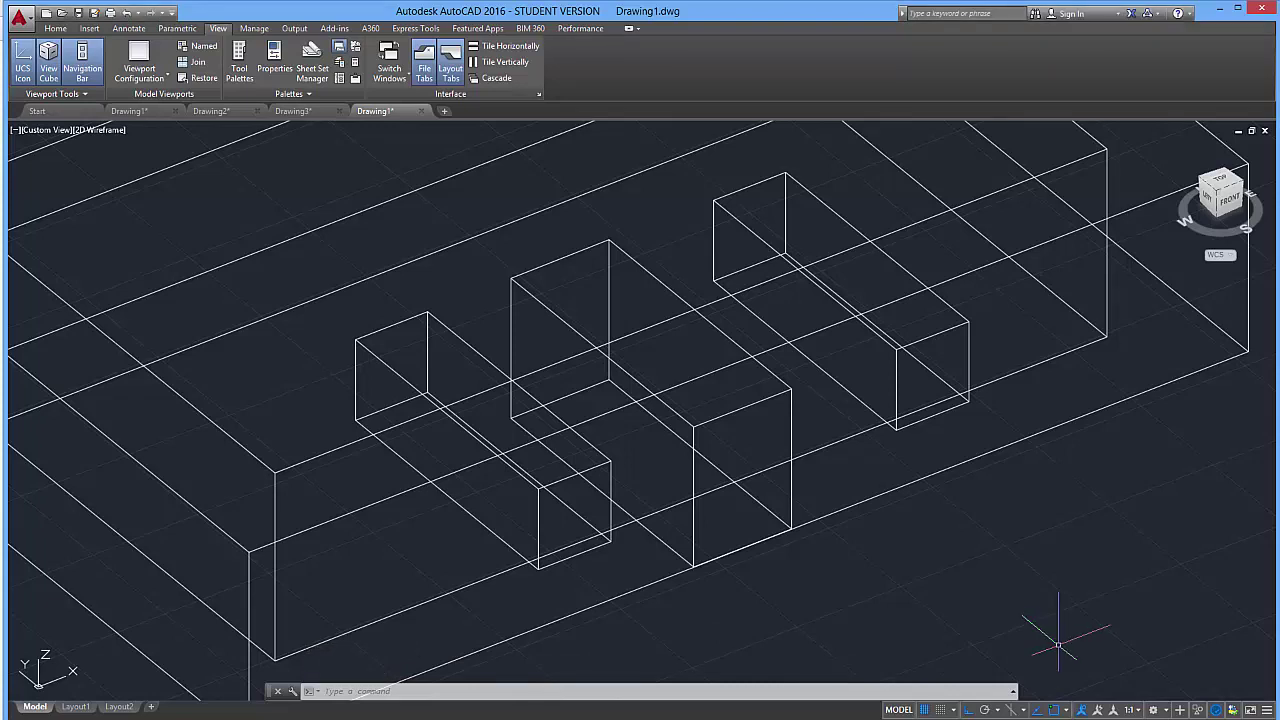
key("Return")
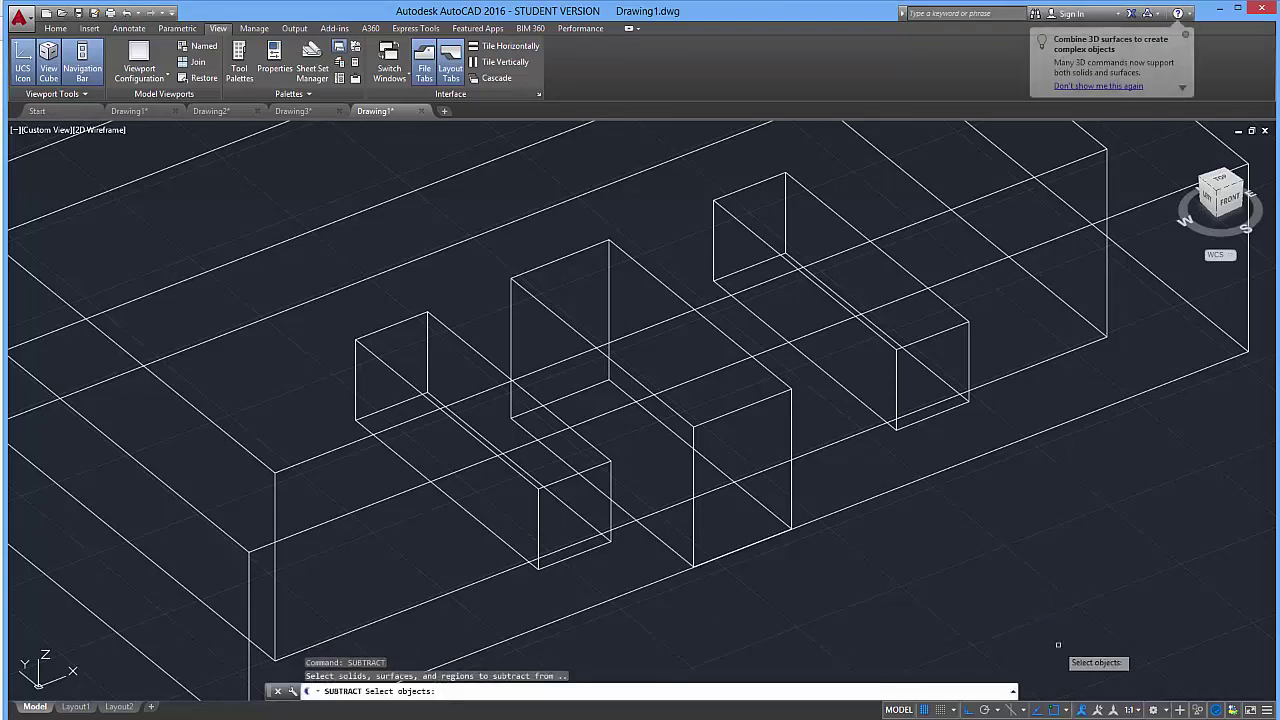
left_click(1005, 257)
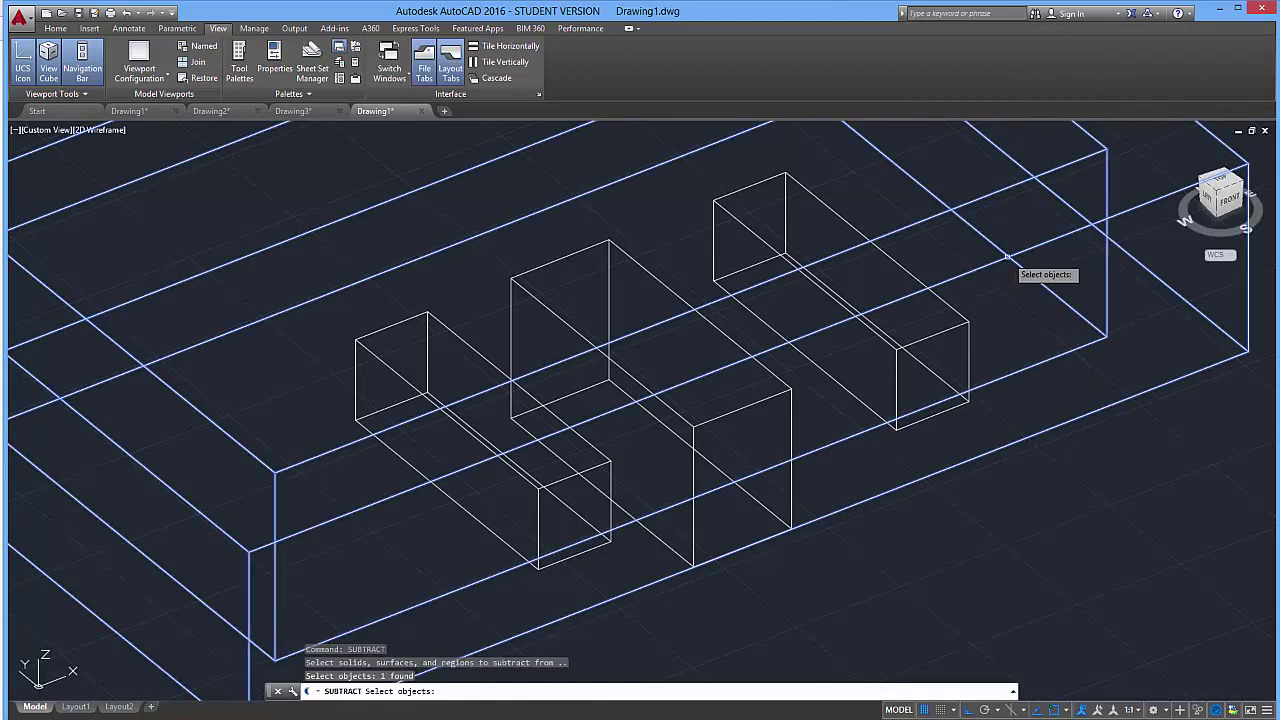
key("Return")
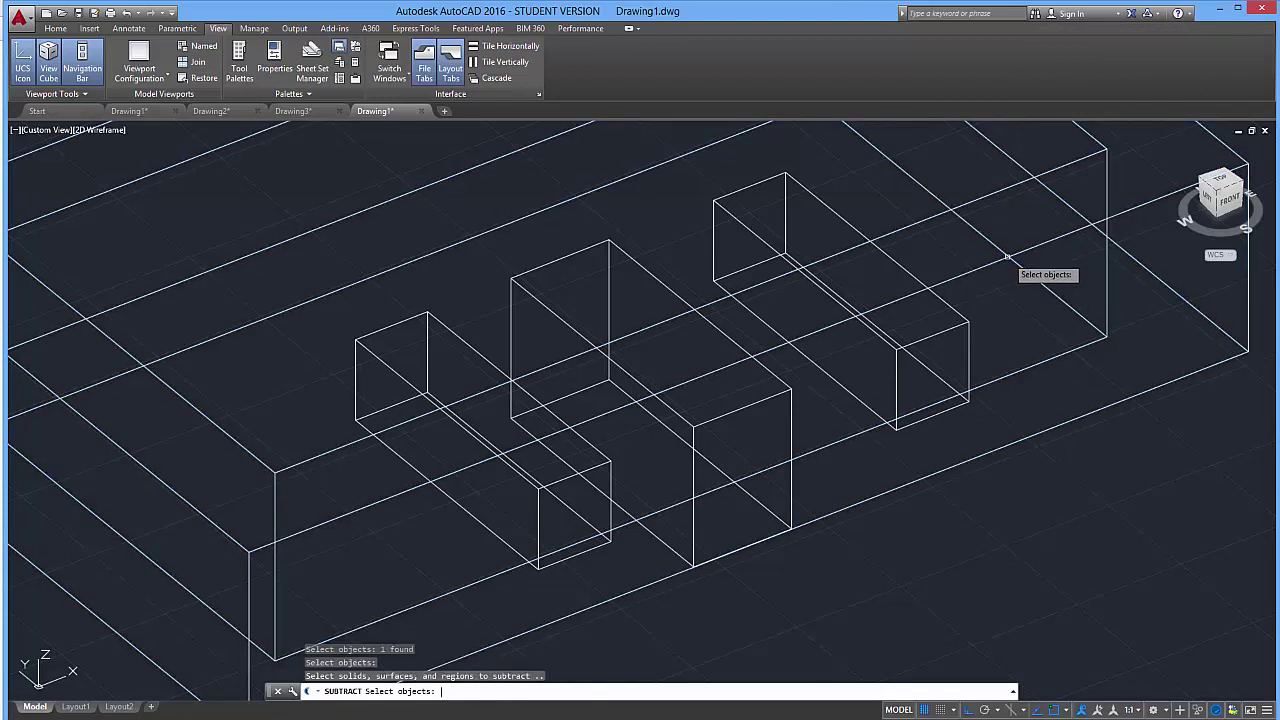
left_click(940, 333)
left_click(728, 412)
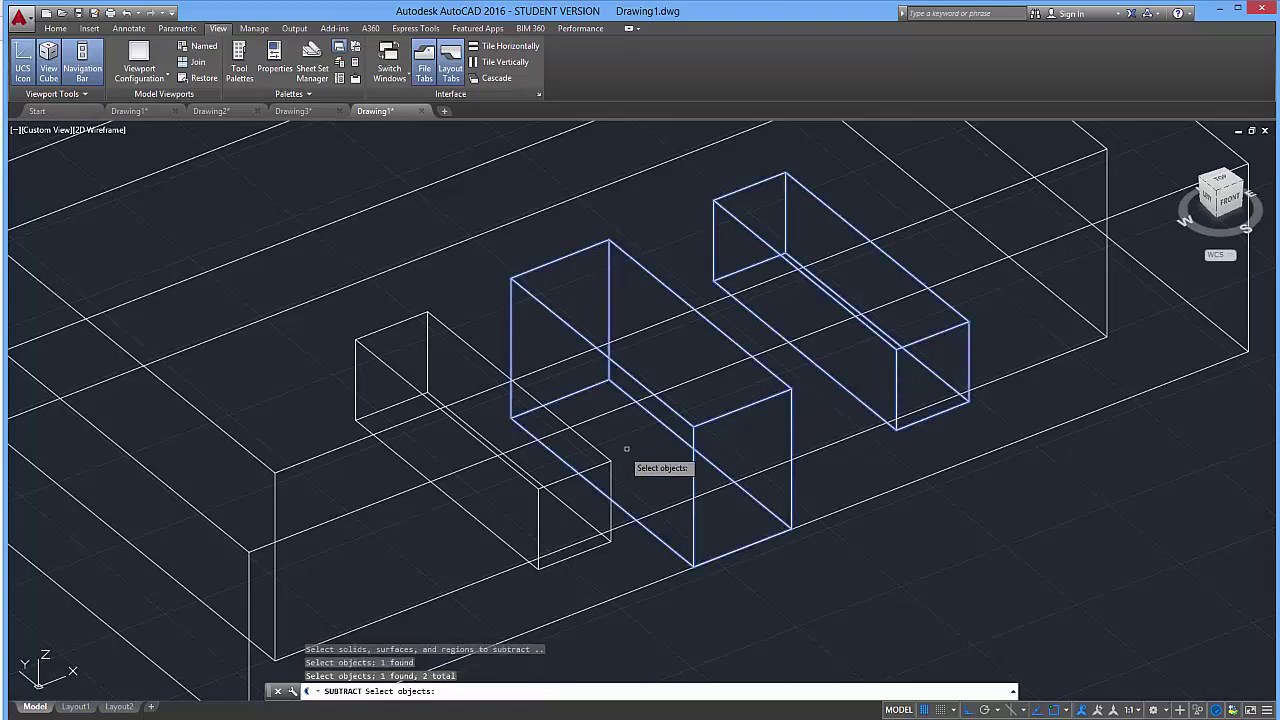
left_click(560, 484)
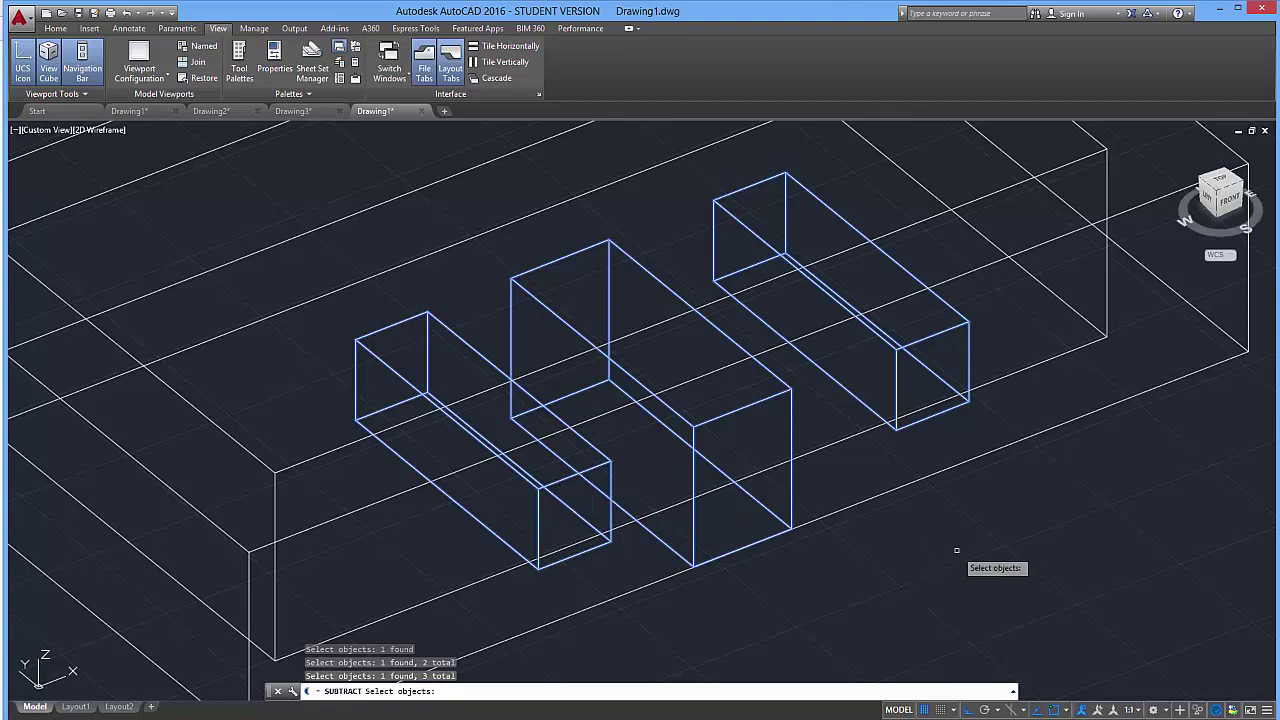
key("Return")
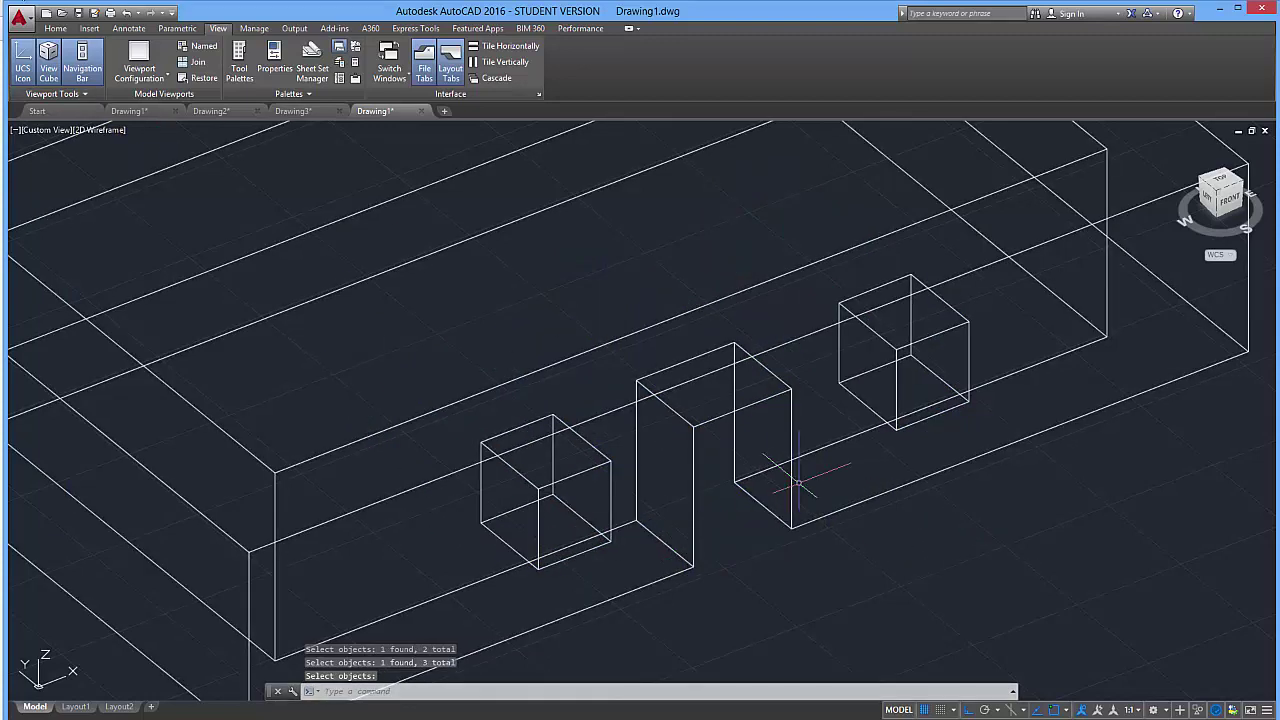
left_click(111, 131)
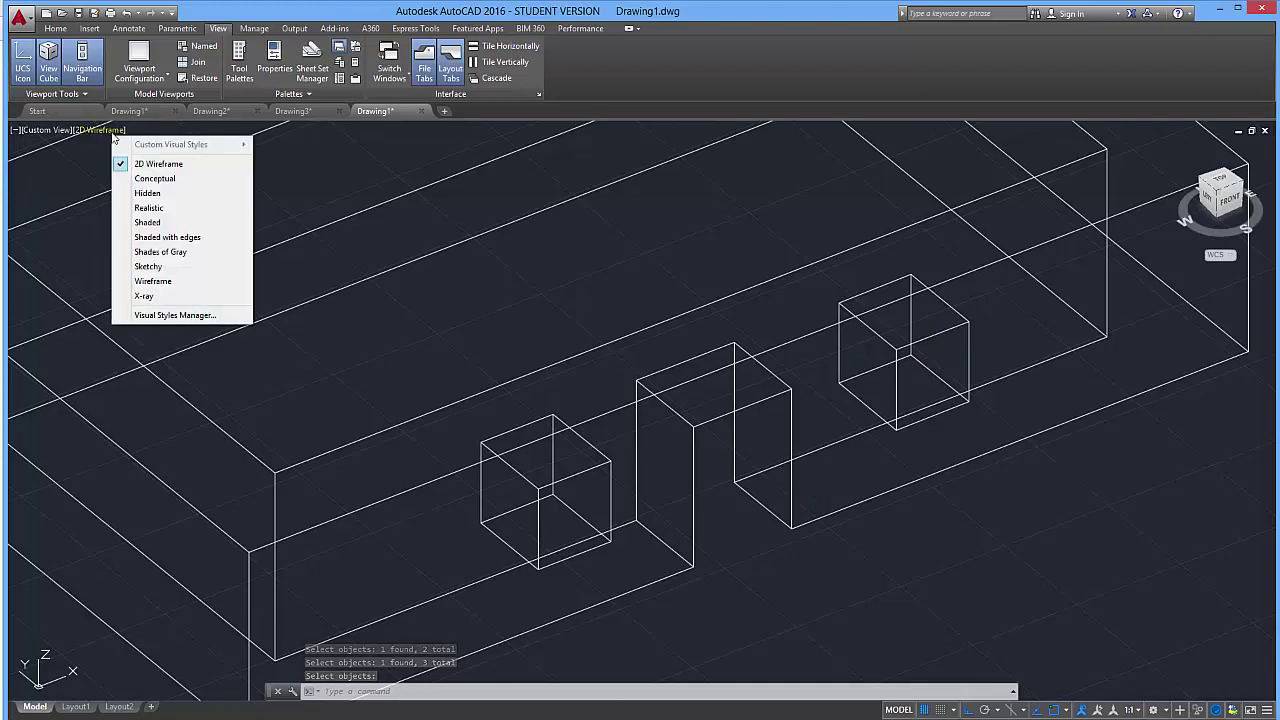
left_click(150, 228)
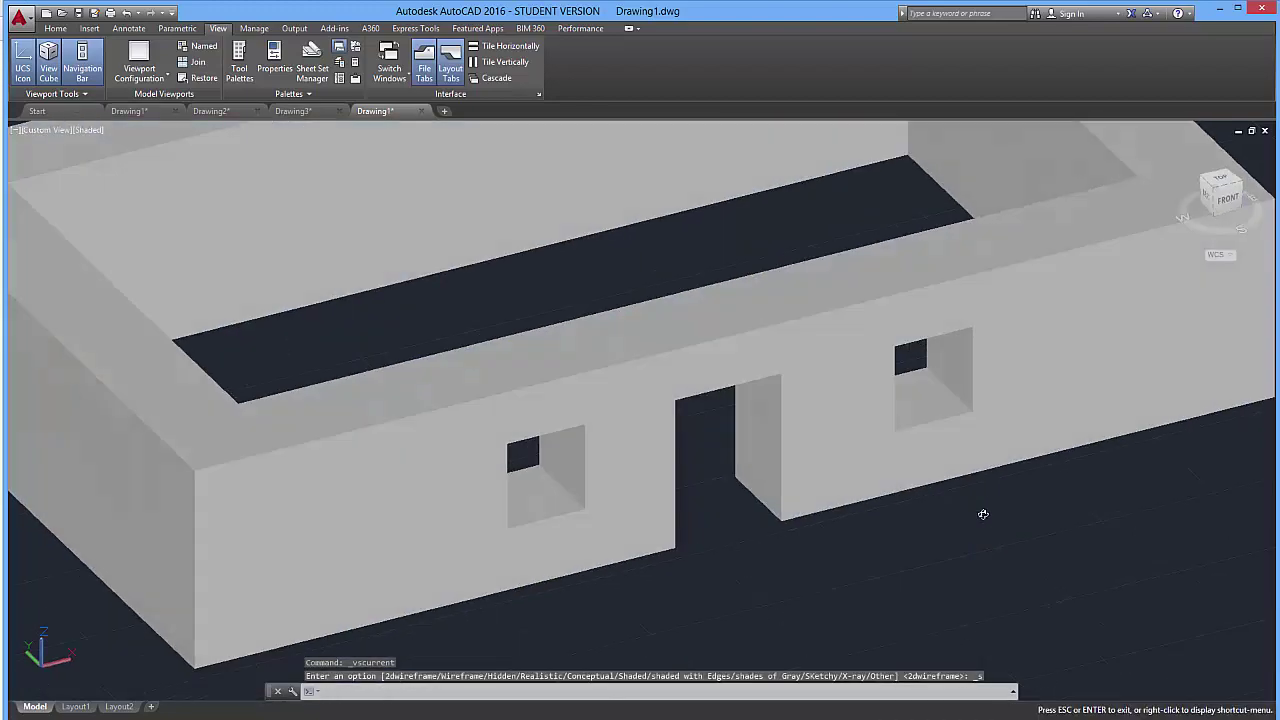
mouse_move(980, 517)
middle_mouse_down("shift")
mouse_move(917, 414)
mouse_move(934, 440)
mouse_move(893, 517)
mouse_move(700, 531)
mouse_move(940, 517)
mouse_move(1063, 540)
mouse_move(998, 524)
middle_mouse_up("shift")
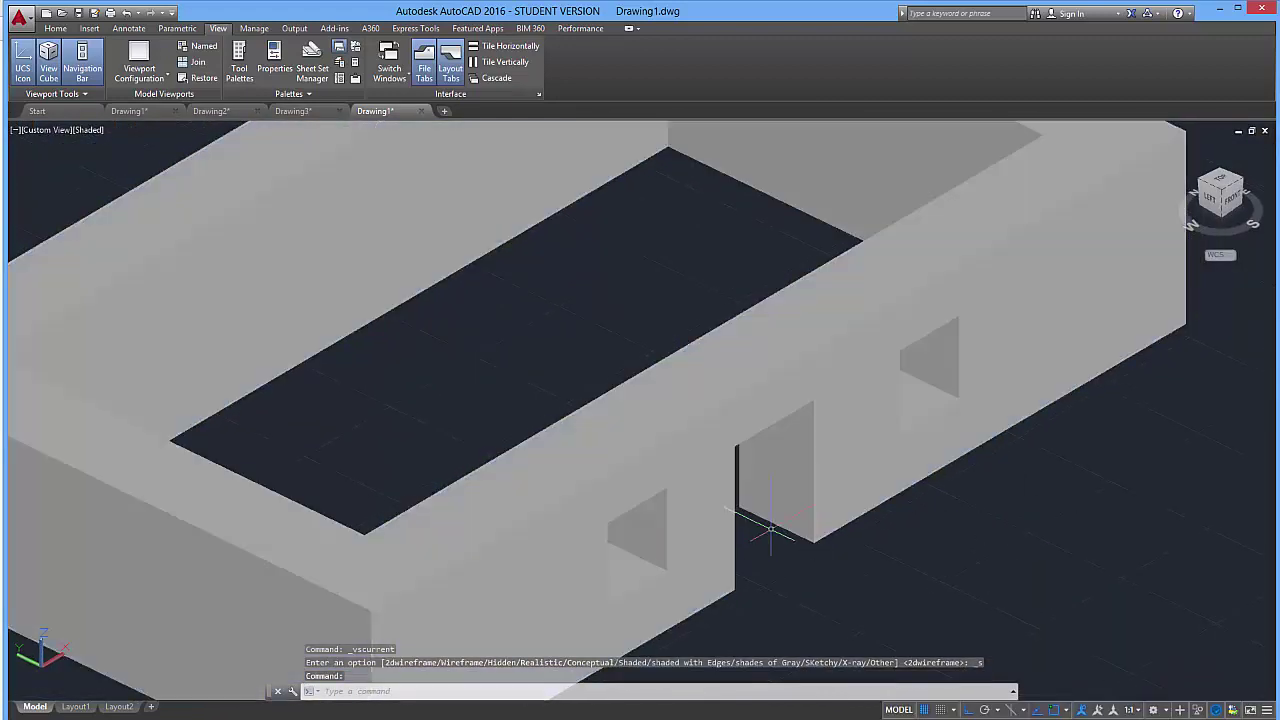
mouse_move(770, 530)
middle_mouse_down("shift")
mouse_move(714, 508)
mouse_move(706, 463)
mouse_move(712, 505)
middle_mouse_up("shift")
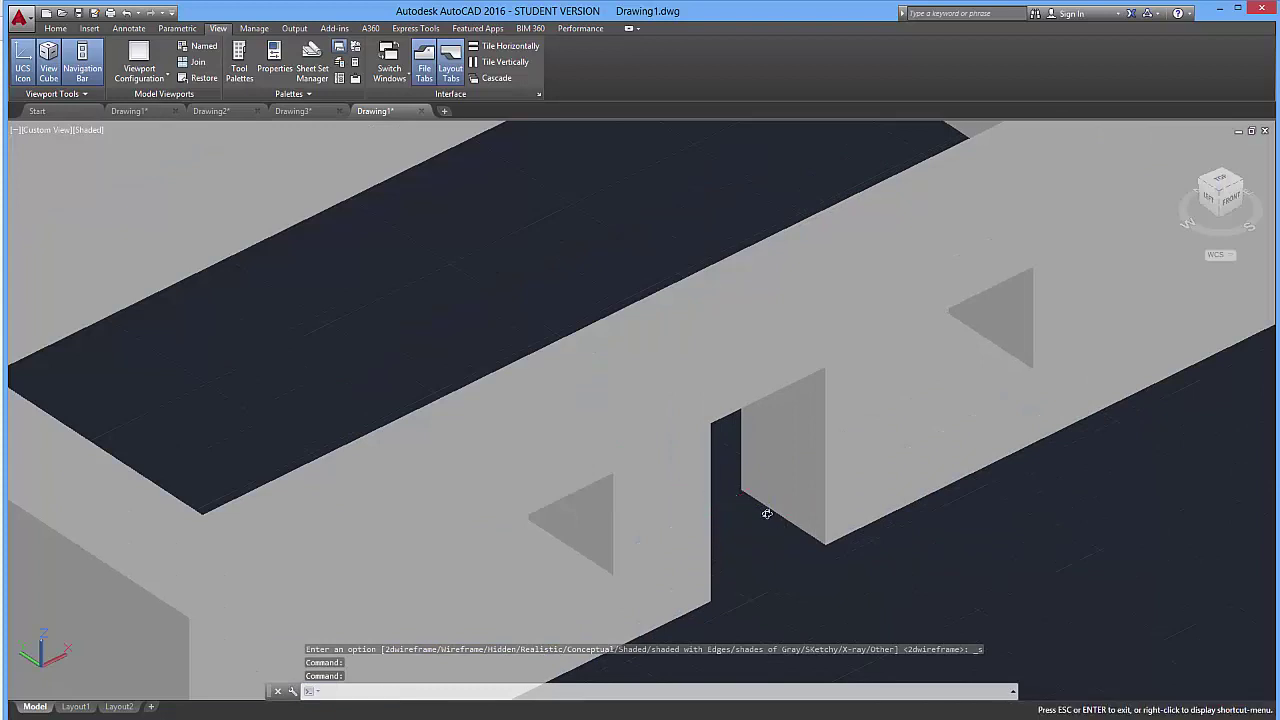
mouse_move(766, 514)
middle_mouse_down("shift")
mouse_move(749, 500)
mouse_move(808, 557)
mouse_move(757, 571)
middle_mouse_up("shift")
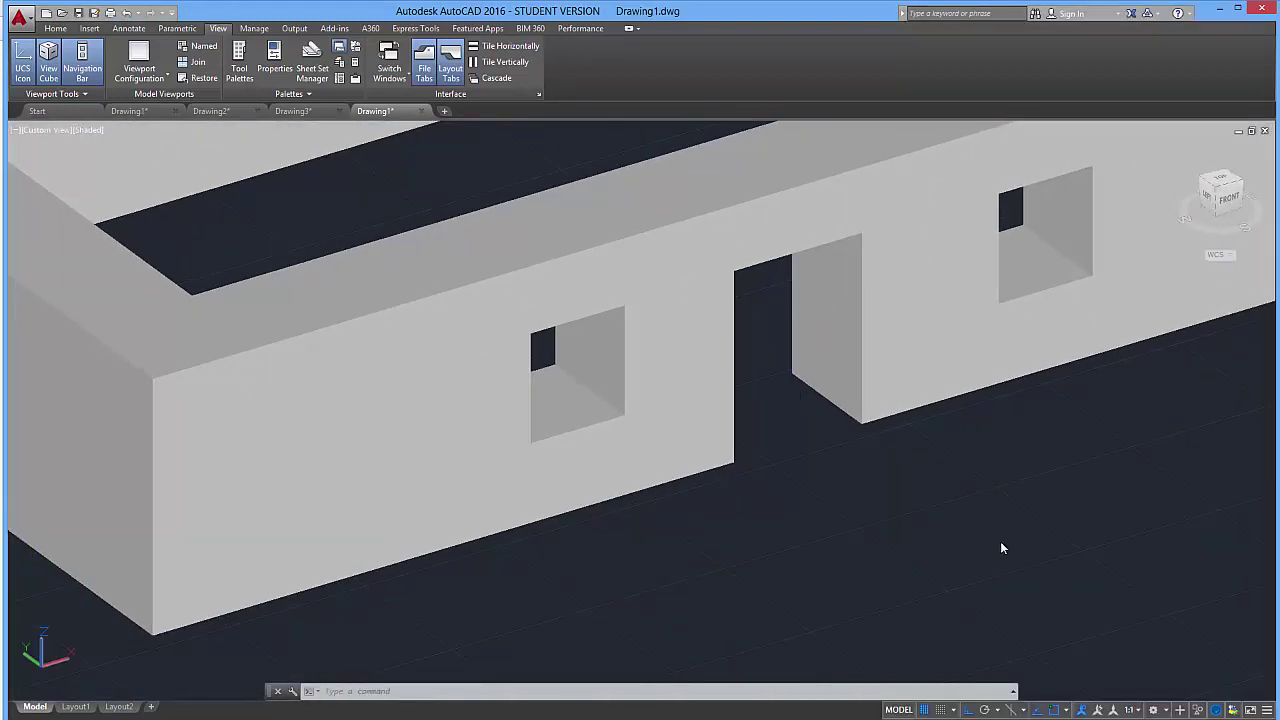
scroll(908, 557, "down", 2)
scroll(903, 526, "up", 5)
scroll(908, 531, "down", 8)
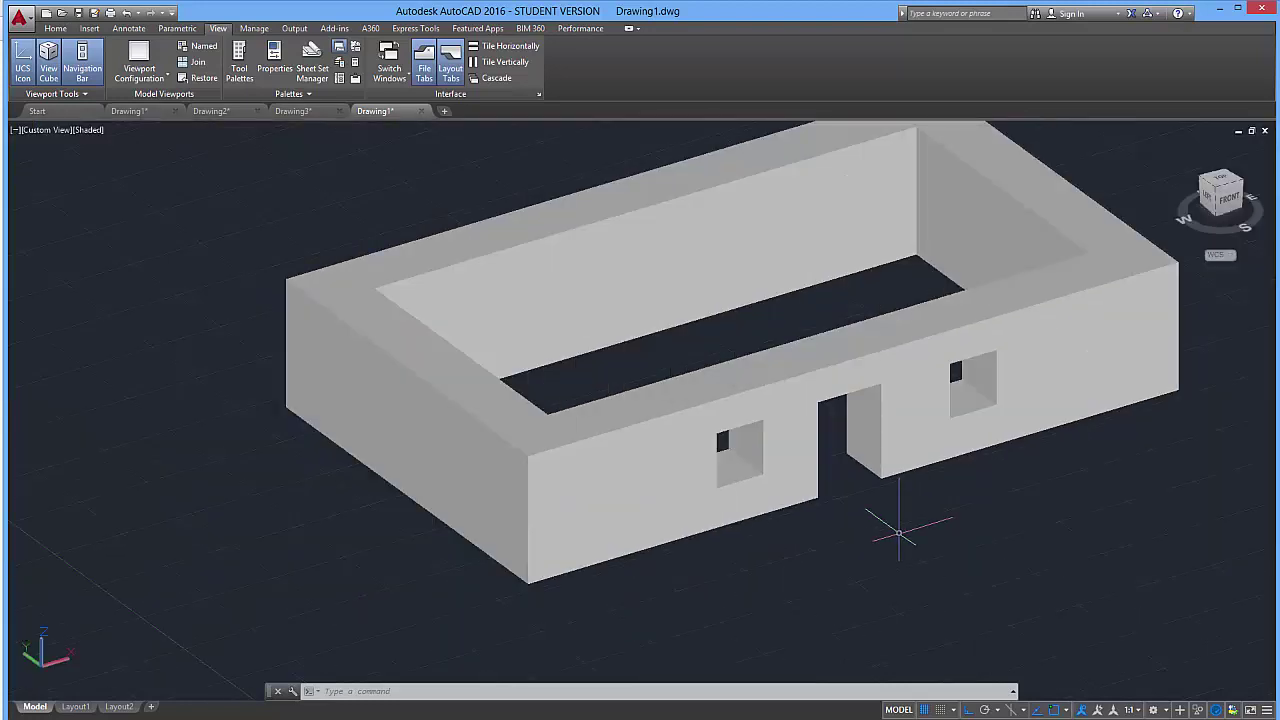
left_click(90, 131)
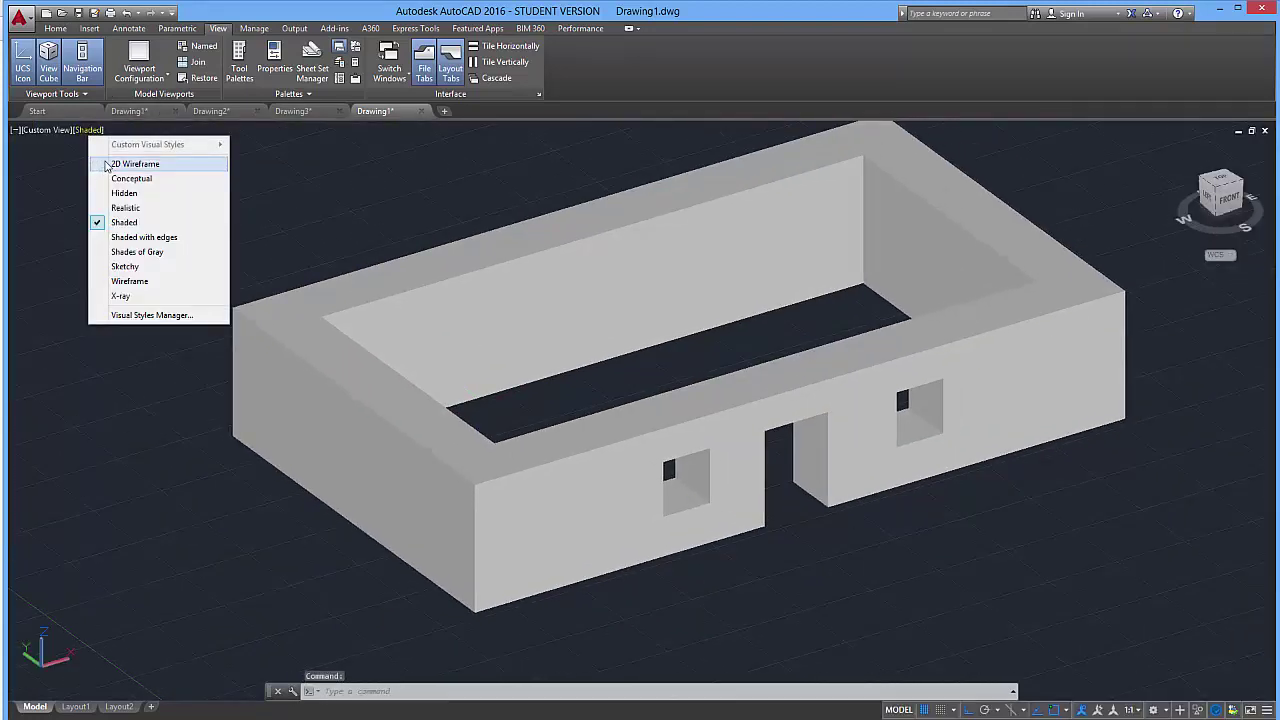
left_click(124, 165)
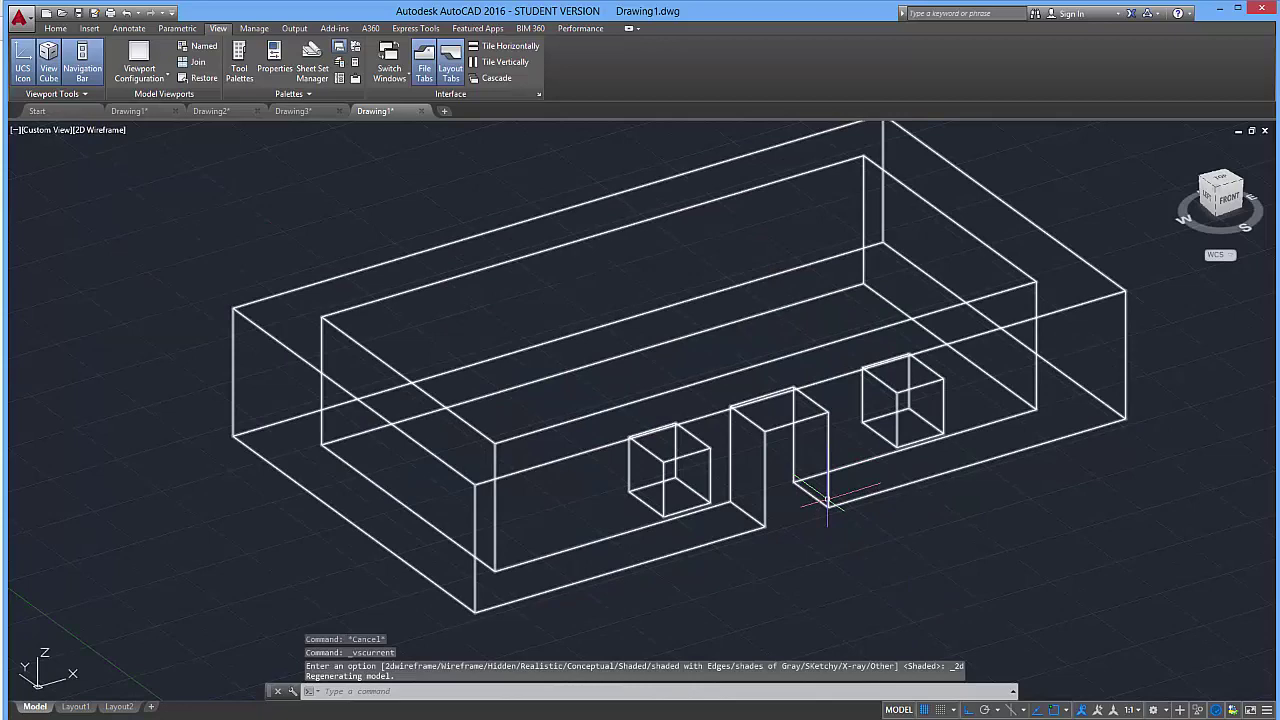
Draw a rectangle across the door opening.
middle_click_drag(863, 556, 865, 517, "shift")
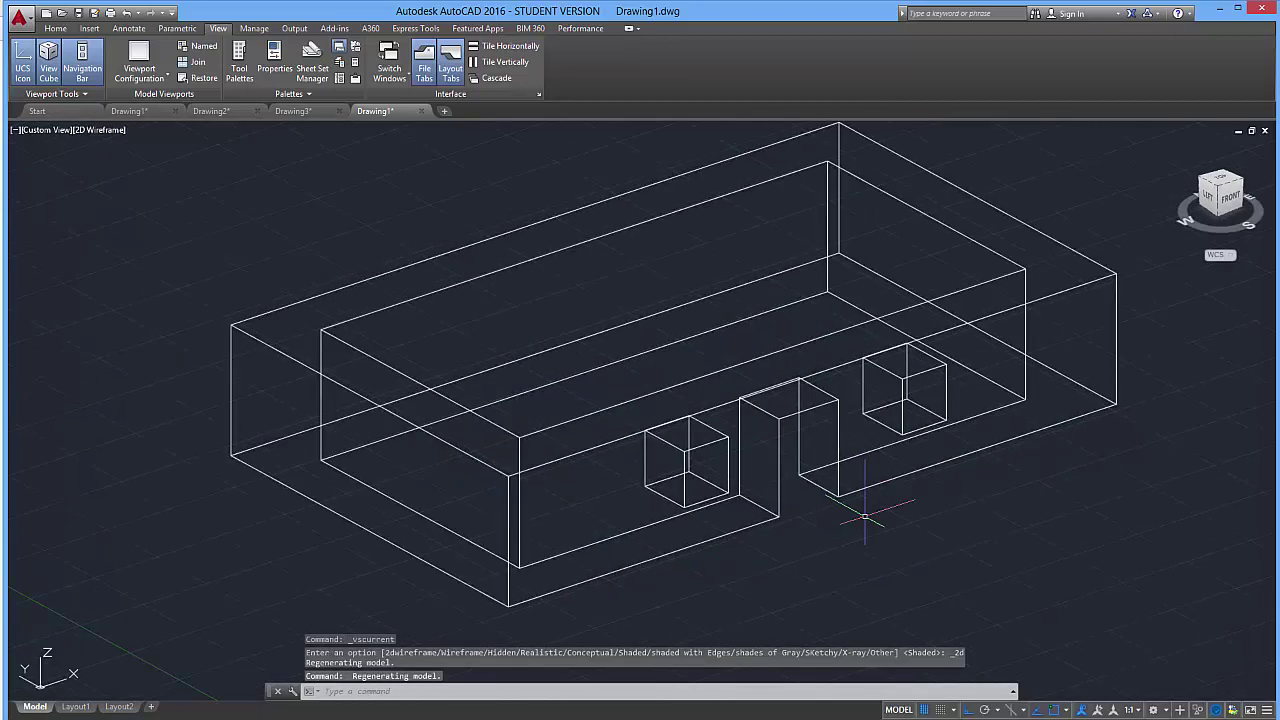
key("Return")
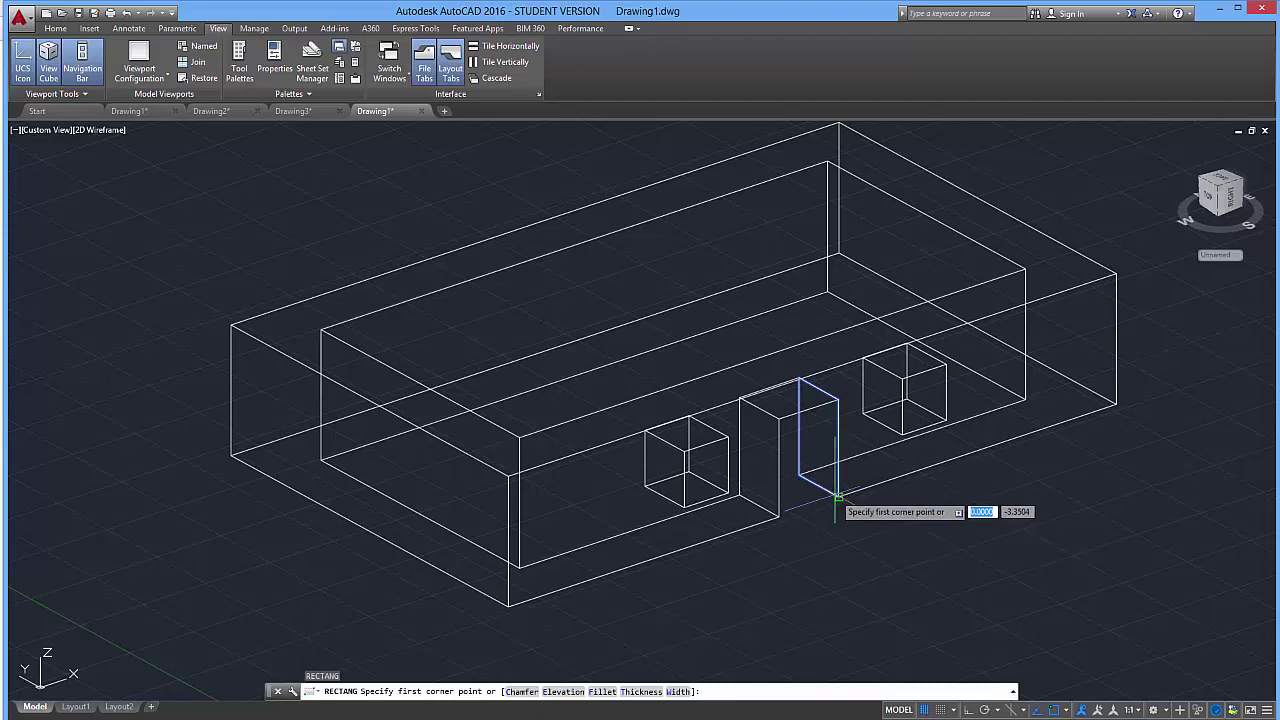
scroll(838, 497, "up", 4)
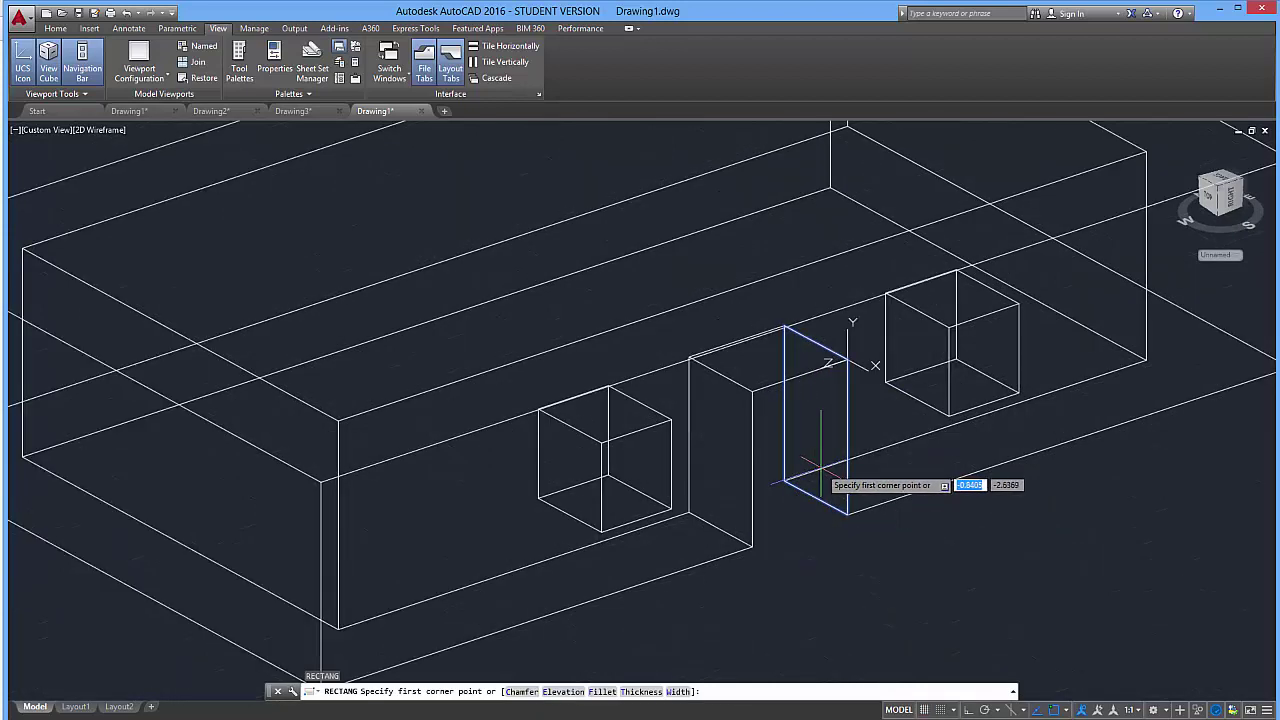
left_click(861, 545)
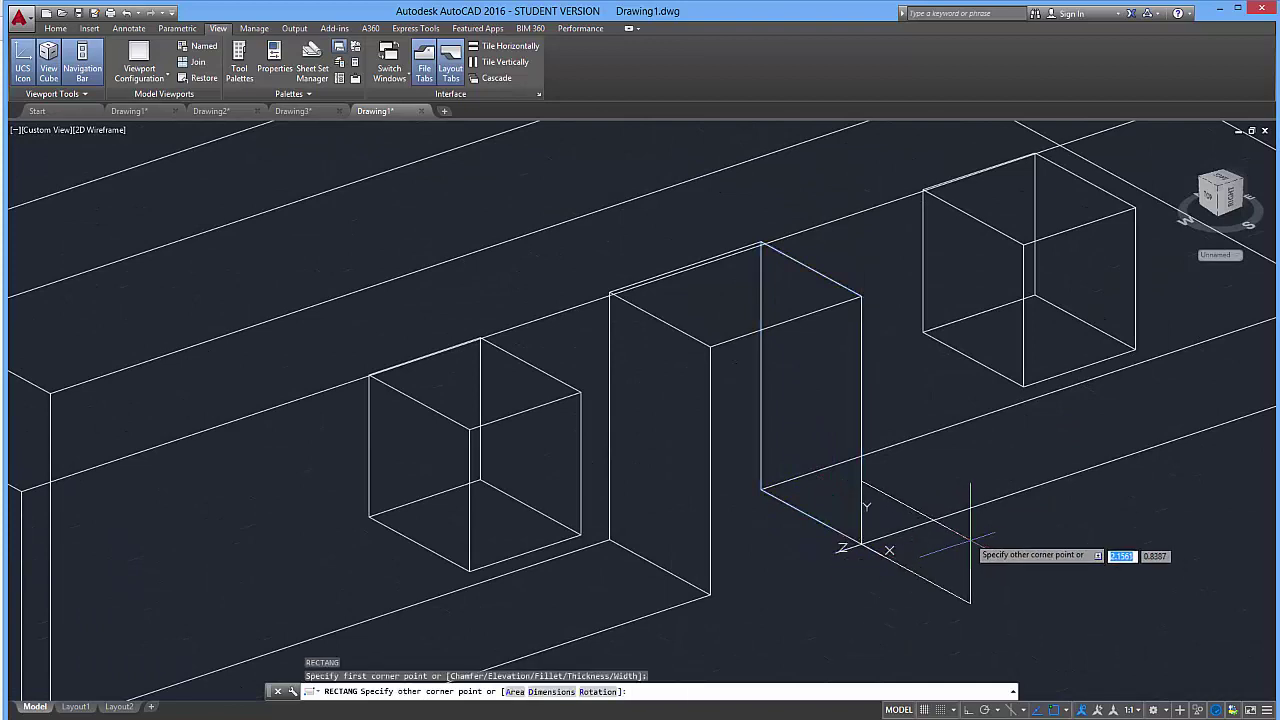
left_click(975, 354)
key("Escape")
key("Escape")
key("Escape")
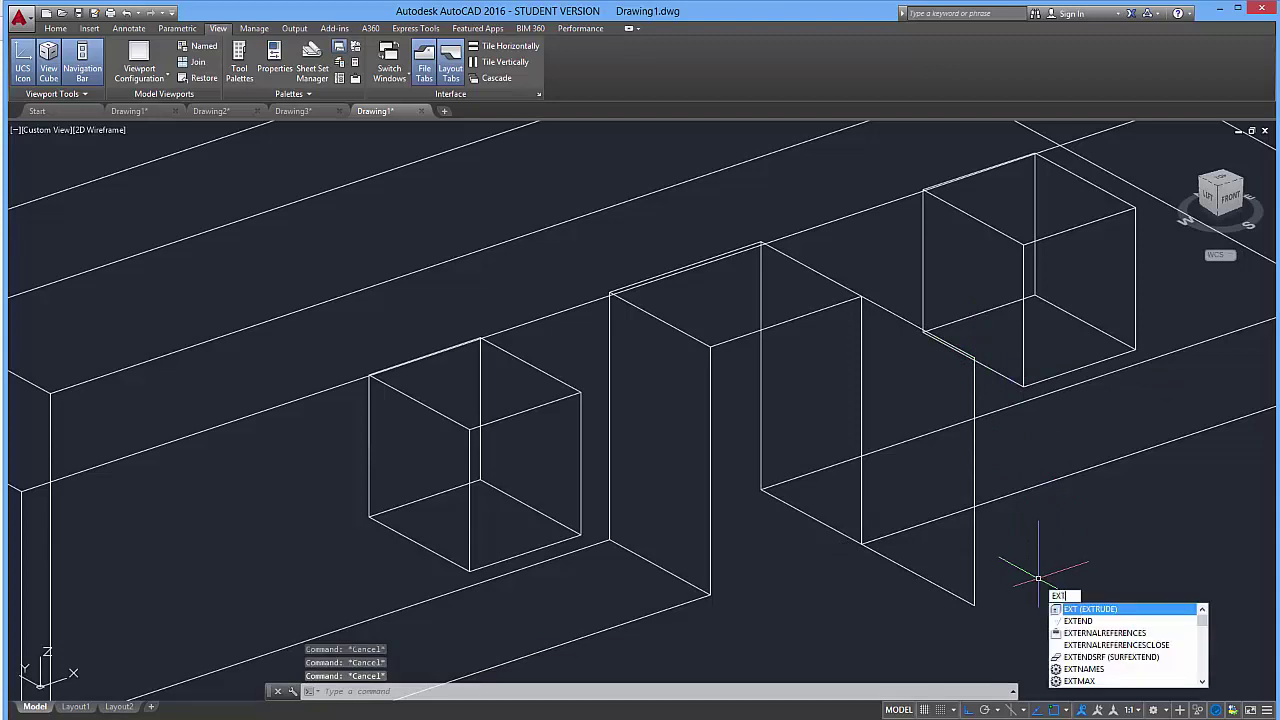
Extrude the door rectangle into a thin door slab.
key("Return")
left_click(972, 578)
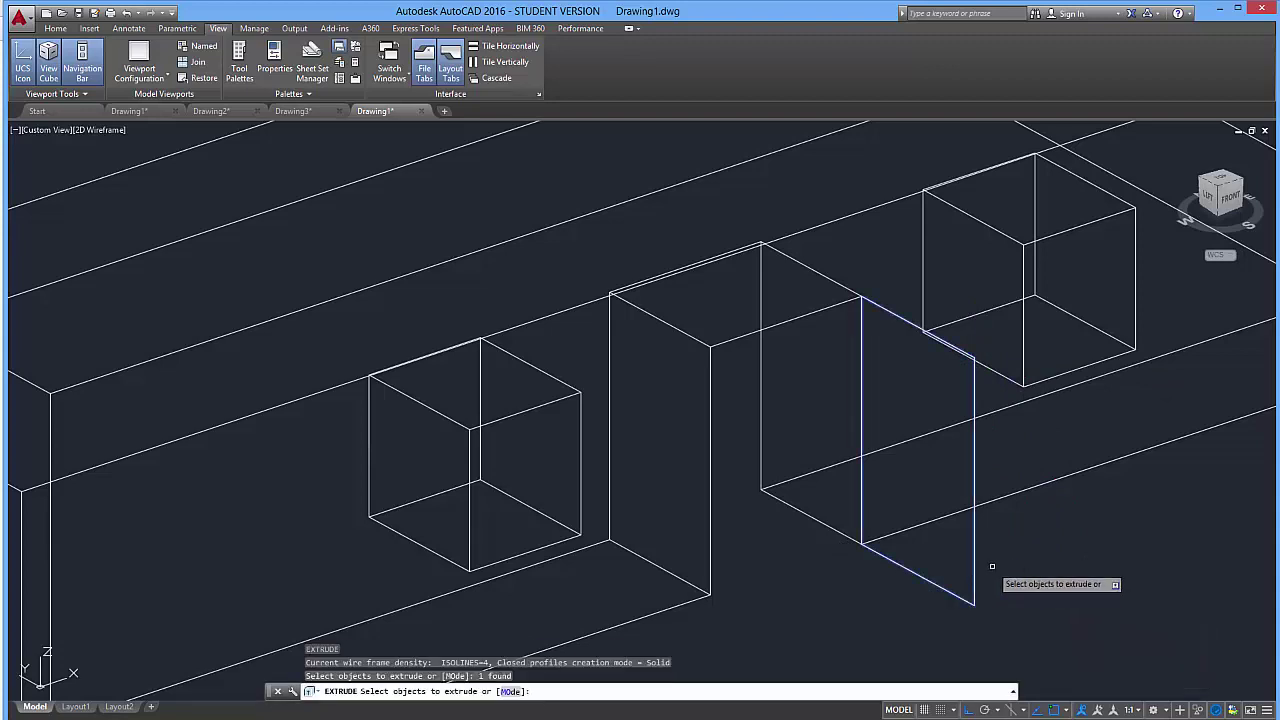
key("Return")
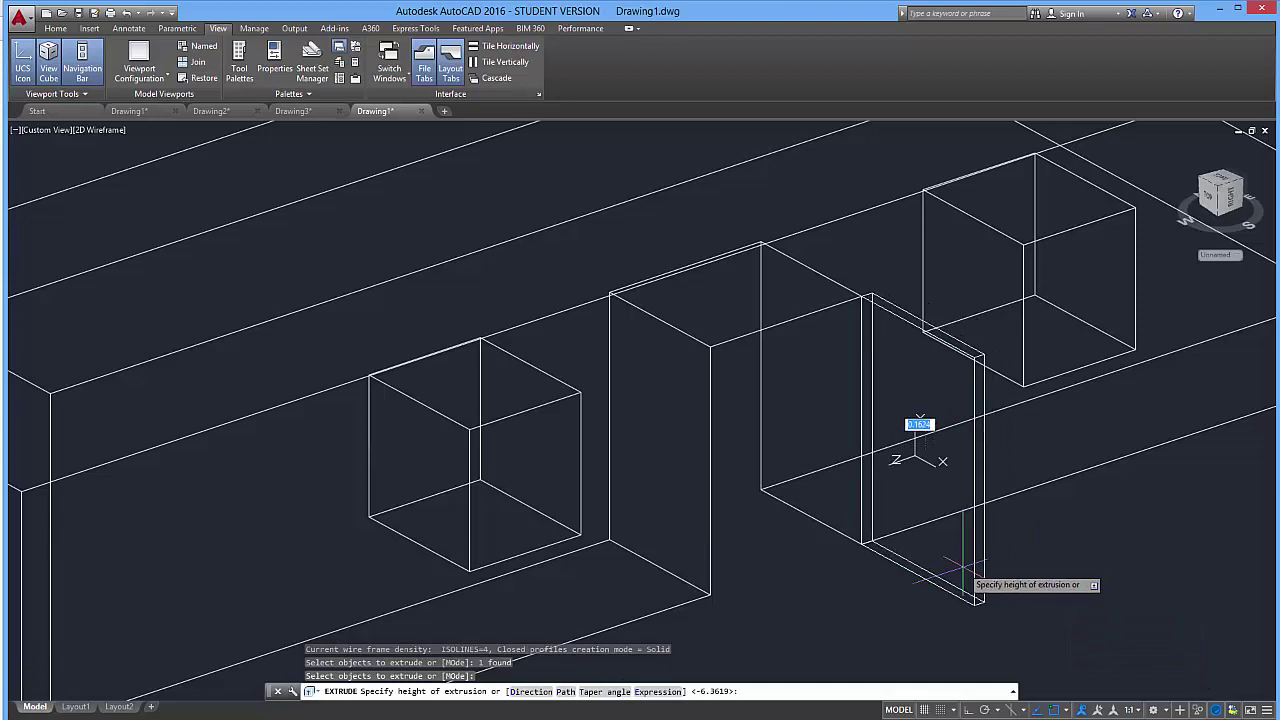
key("Return")
key("Escape")
key("Escape")
key("Escape")
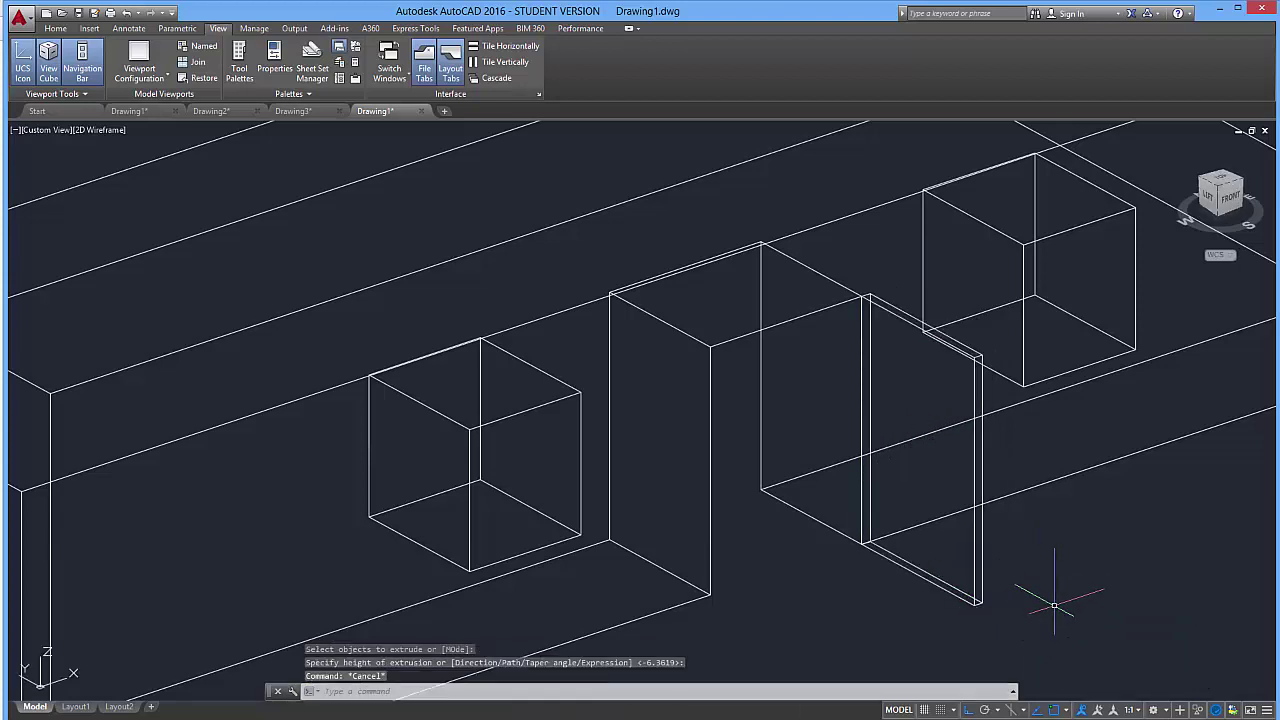
Switch the house to Shaded display and orbit it to a new angle.
left_click(116, 129)
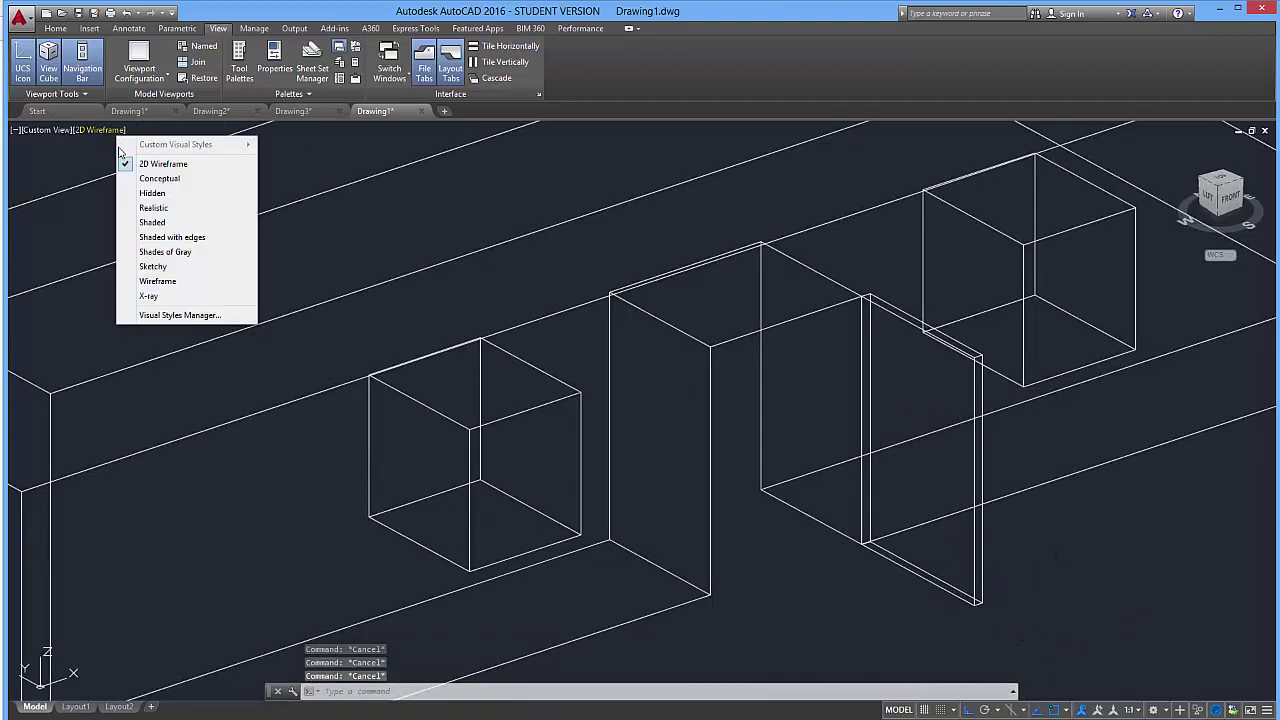
left_click(160, 221)
scroll(634, 388, "down", 5)
scroll(634, 388, "up", 2)
mouse_move(634, 388)
middle_mouse_down("shift")
mouse_move(474, 369)
mouse_move(597, 369)
mouse_move(731, 391)
mouse_move(724, 365)
mouse_move(757, 466)
mouse_move(615, 410)
mouse_move(671, 469)
mouse_move(557, 517)
mouse_move(703, 457)
mouse_move(821, 452)
middle_mouse_up("shift")
scroll(724, 365, "up", 5)
scroll(677, 443, "down", 4)
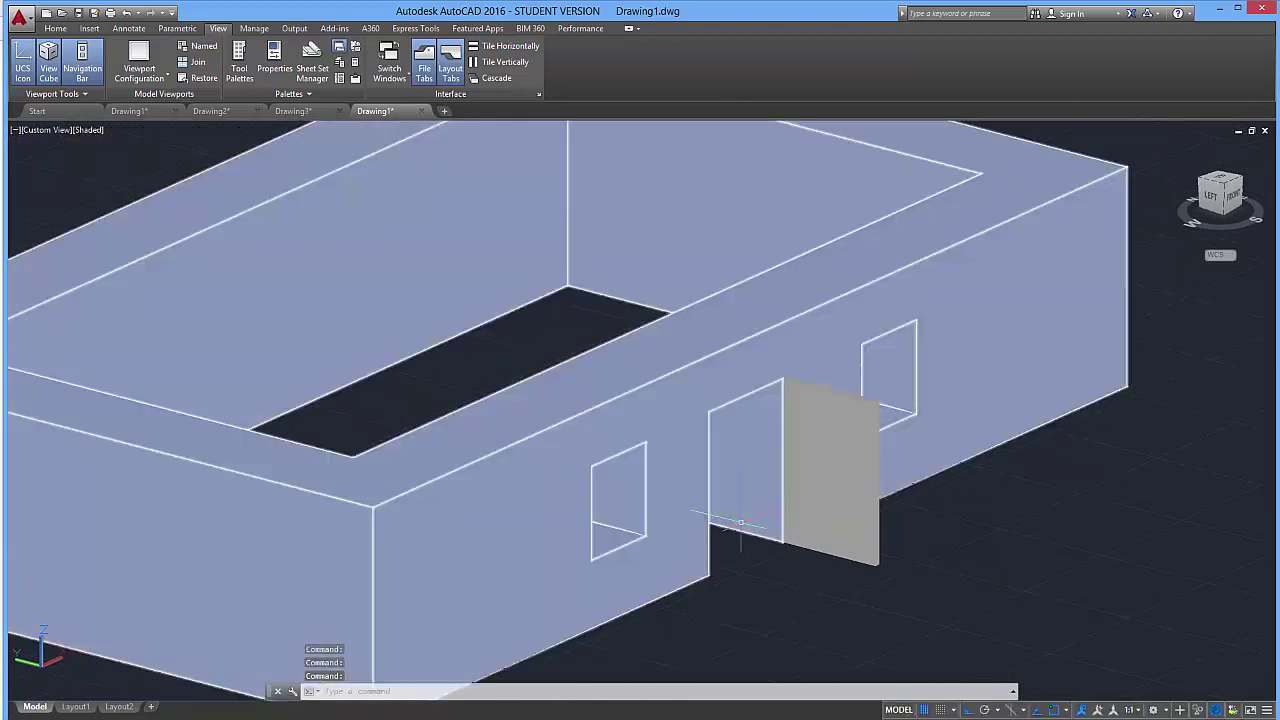
scroll(708, 508, "up", 5)
scroll(708, 508, "down", 5)
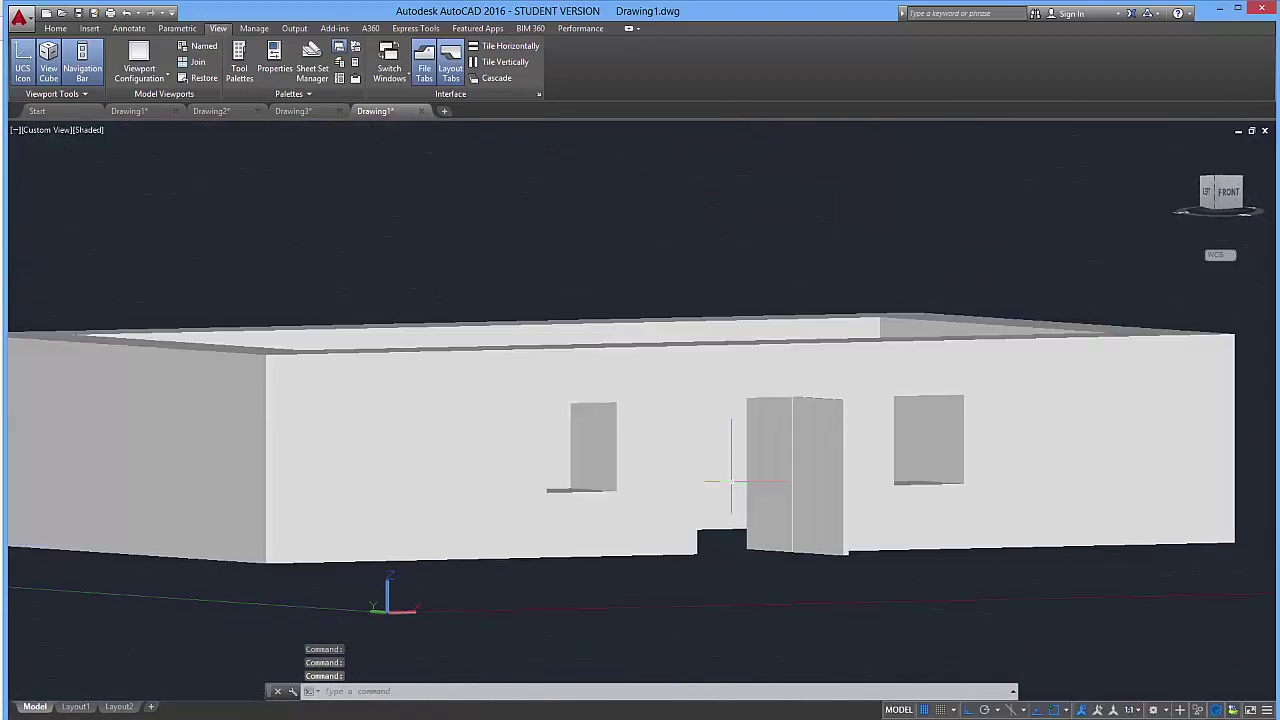
Orbit through oblique, top-down and low front views to an isometric angle.
middle_click_drag(663, 466, 766, 509, "shift")
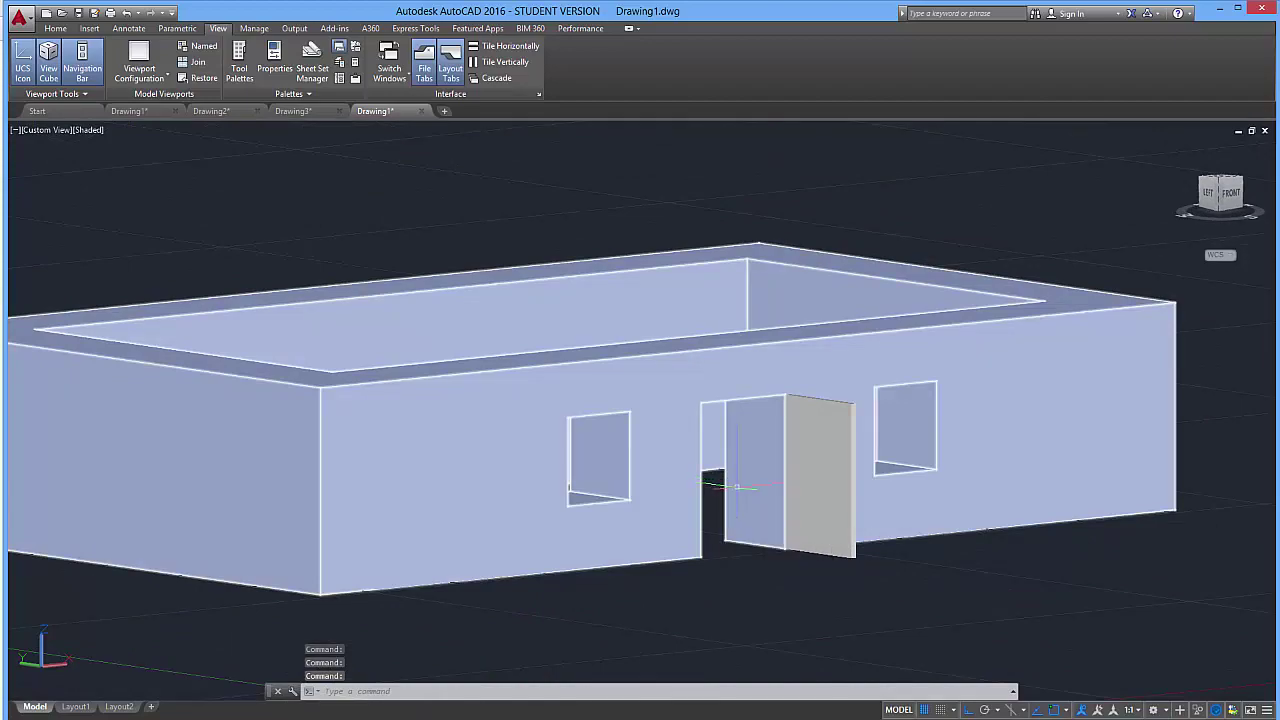
middle_click_drag(712, 492, 716, 560, "shift")
middle_click_drag(407, 401, 516, 388, "shift")
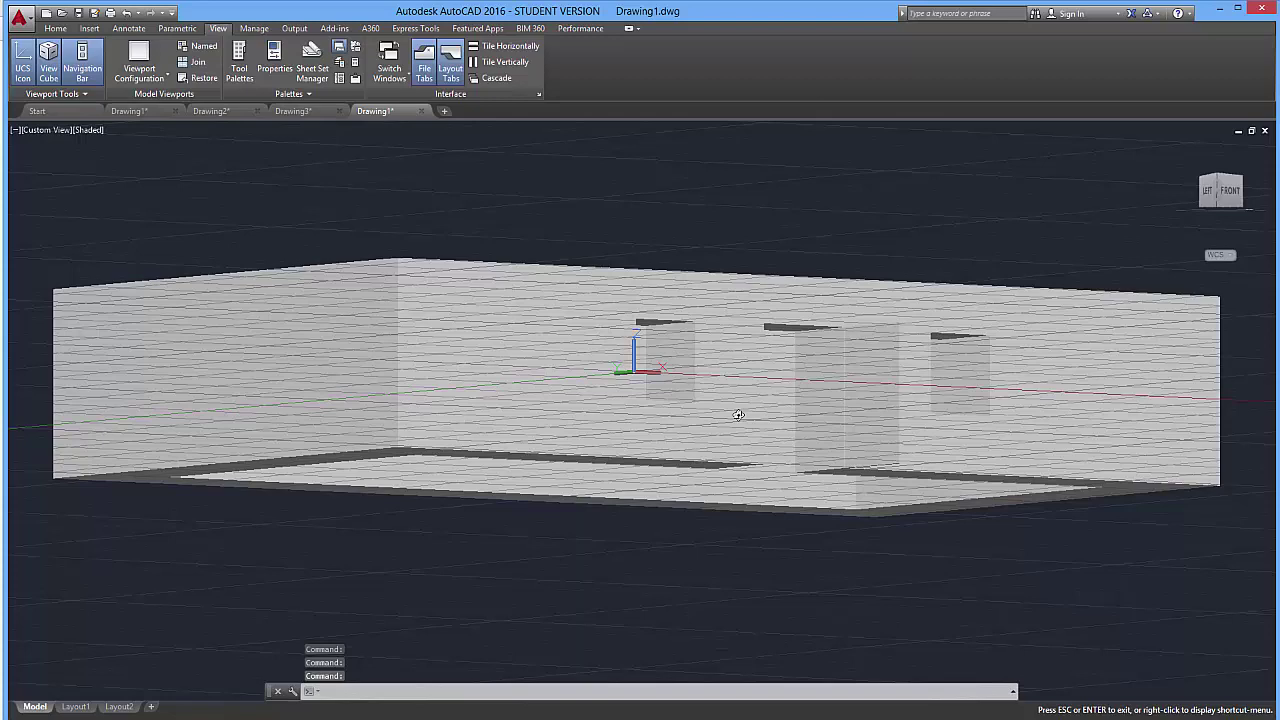
left_click_drag(738, 414, 700, 430)
key("Escape")
Refine the isometric view, select the house wall solid, then clear the selection.
scroll(700, 430, "up", 5)
scroll(700, 452, "down", 5)
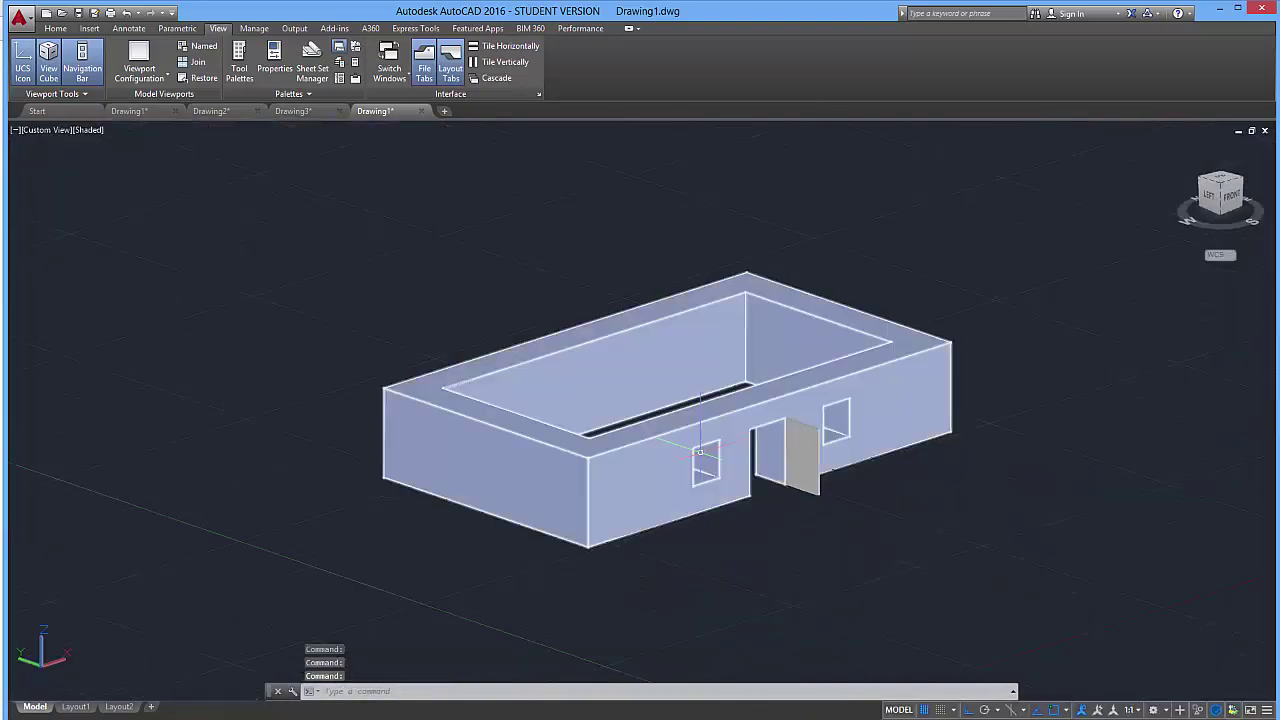
middle_click_drag(700, 452, 657, 465, "shift")
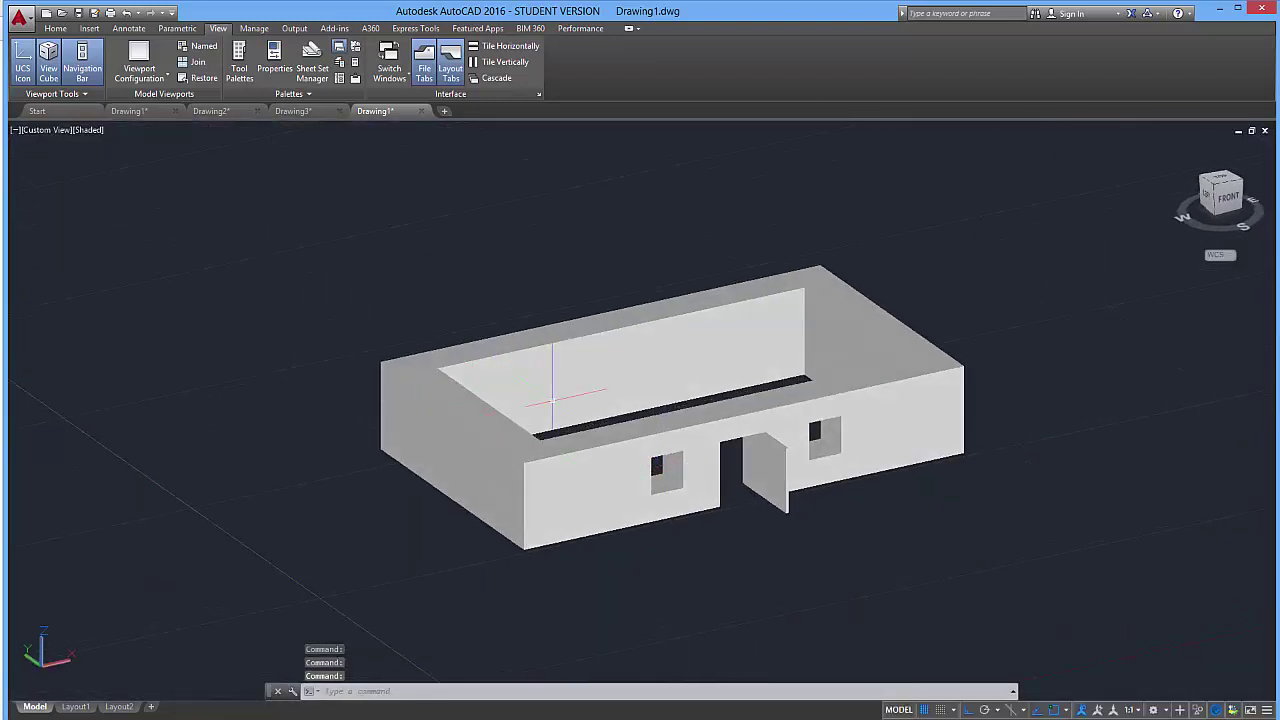
left_click(773, 395)
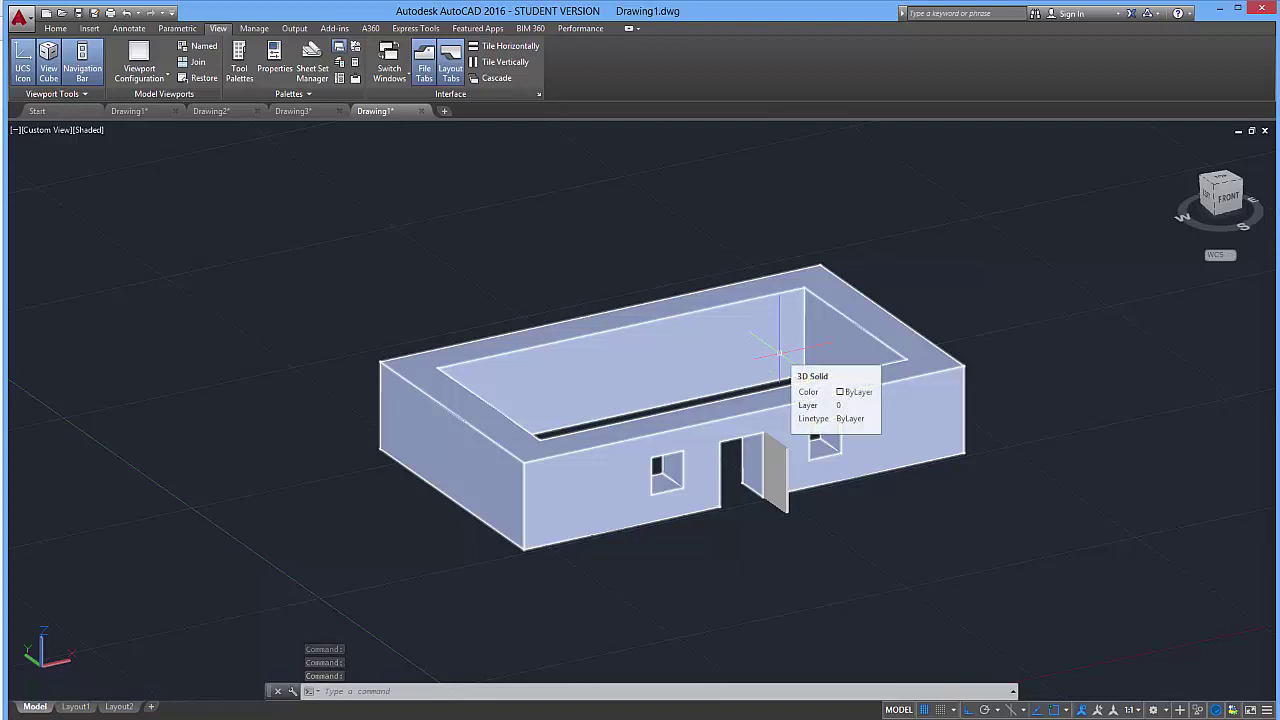
key("Escape")
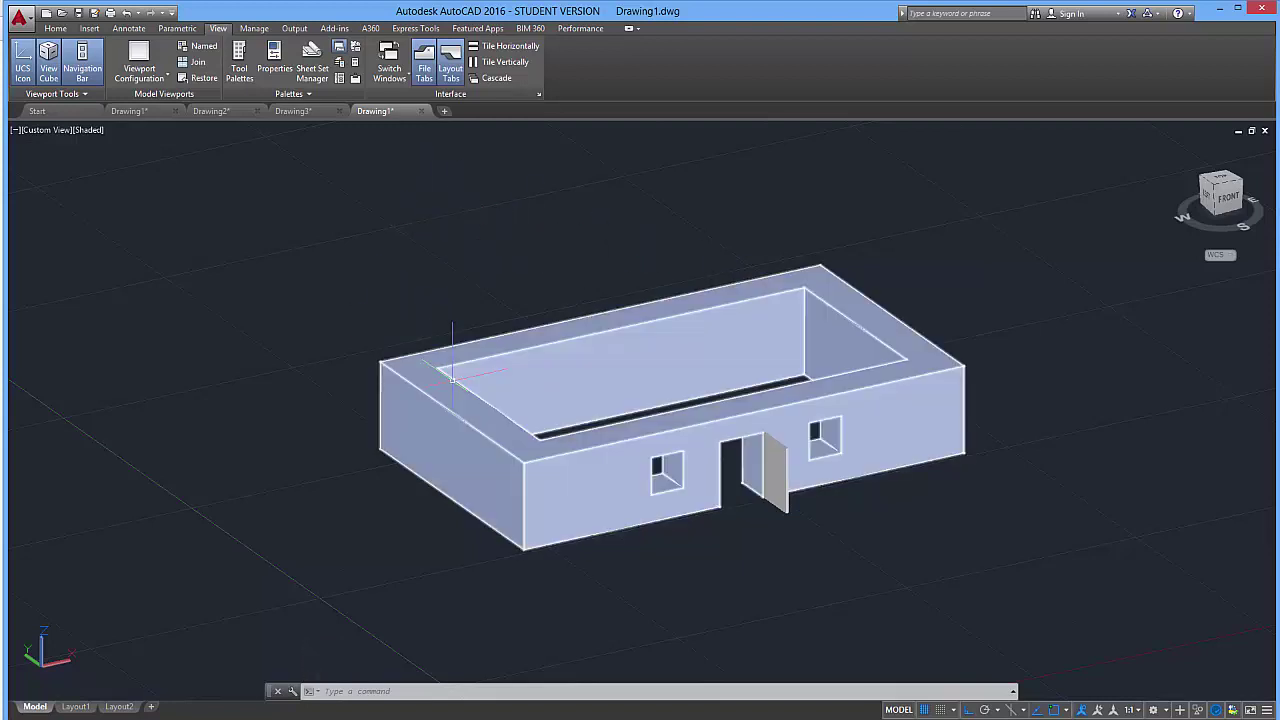
key("Escape")
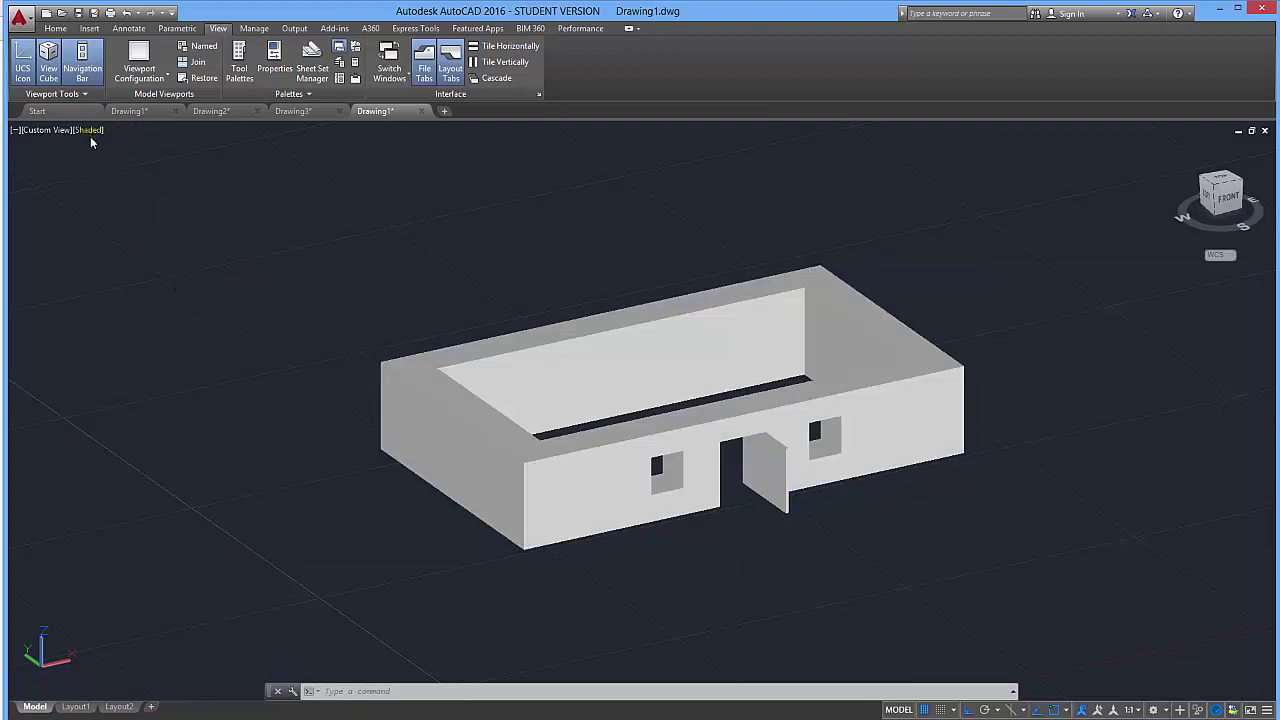
Switch the house to 2D Wireframe and orbit and pan to an elevated isometric view.
left_click(95, 134)
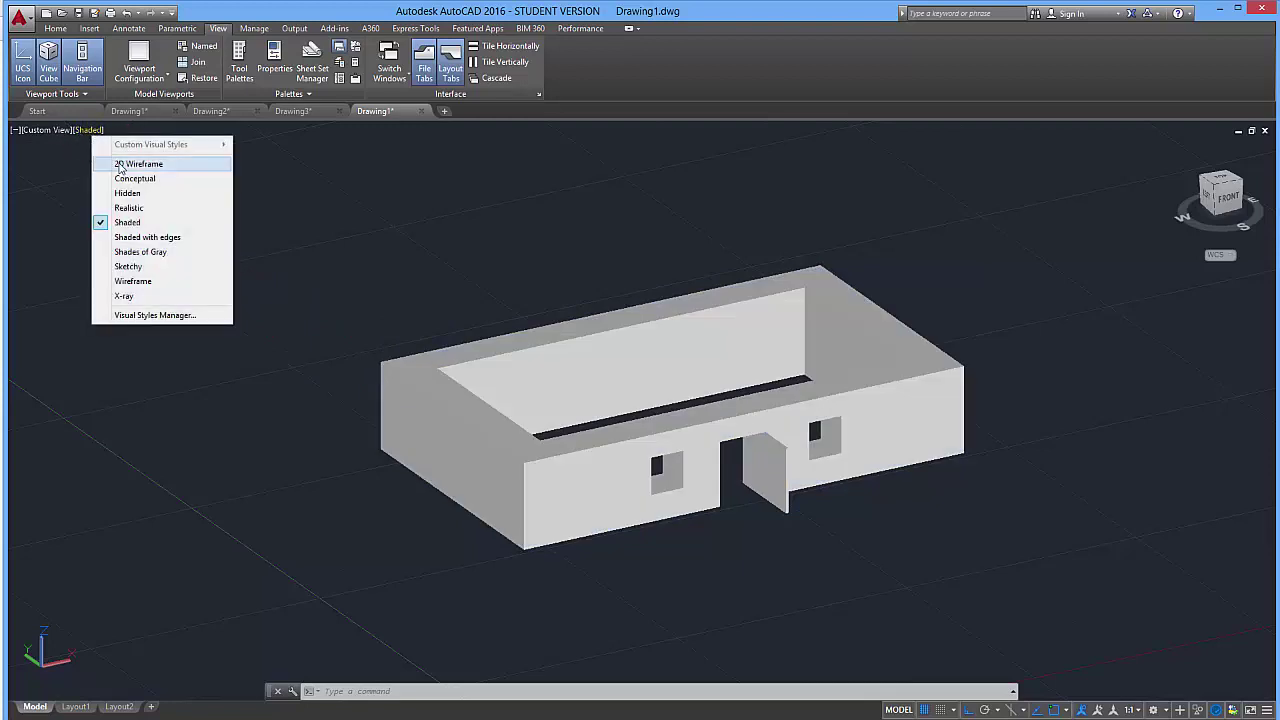
left_click(124, 166)
middle_click_drag(531, 392, 520, 350, "shift")
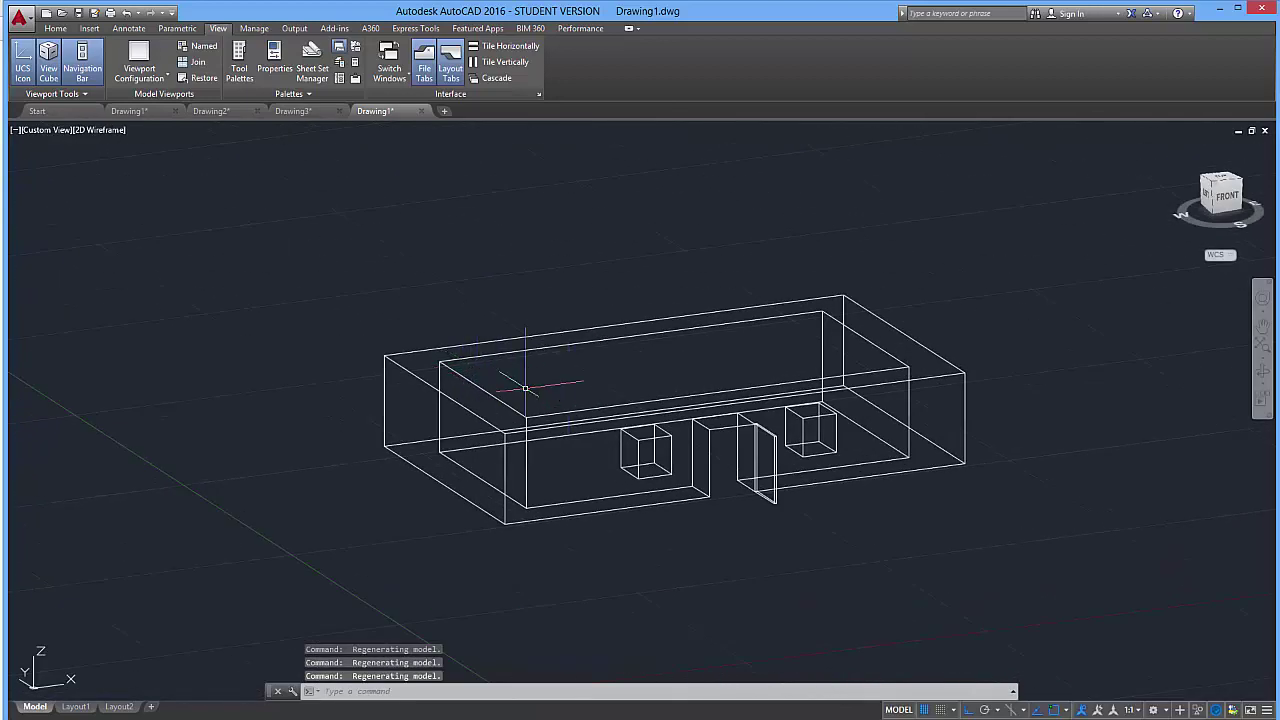
middle_click_drag(548, 424, 606, 421, "shift")
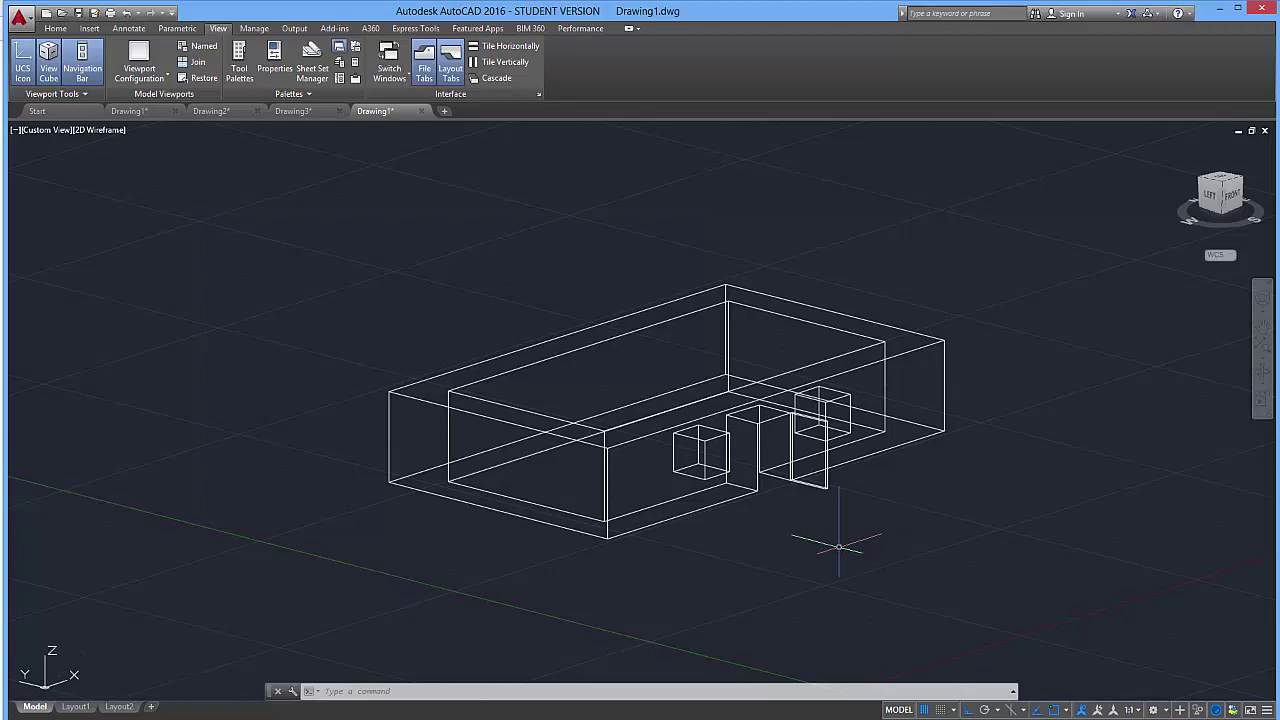
key("Escape")
key("Escape")
middle_click_drag(594, 586, 468, 642, "shift")
middle_click_drag(104, 625, 177, 594)
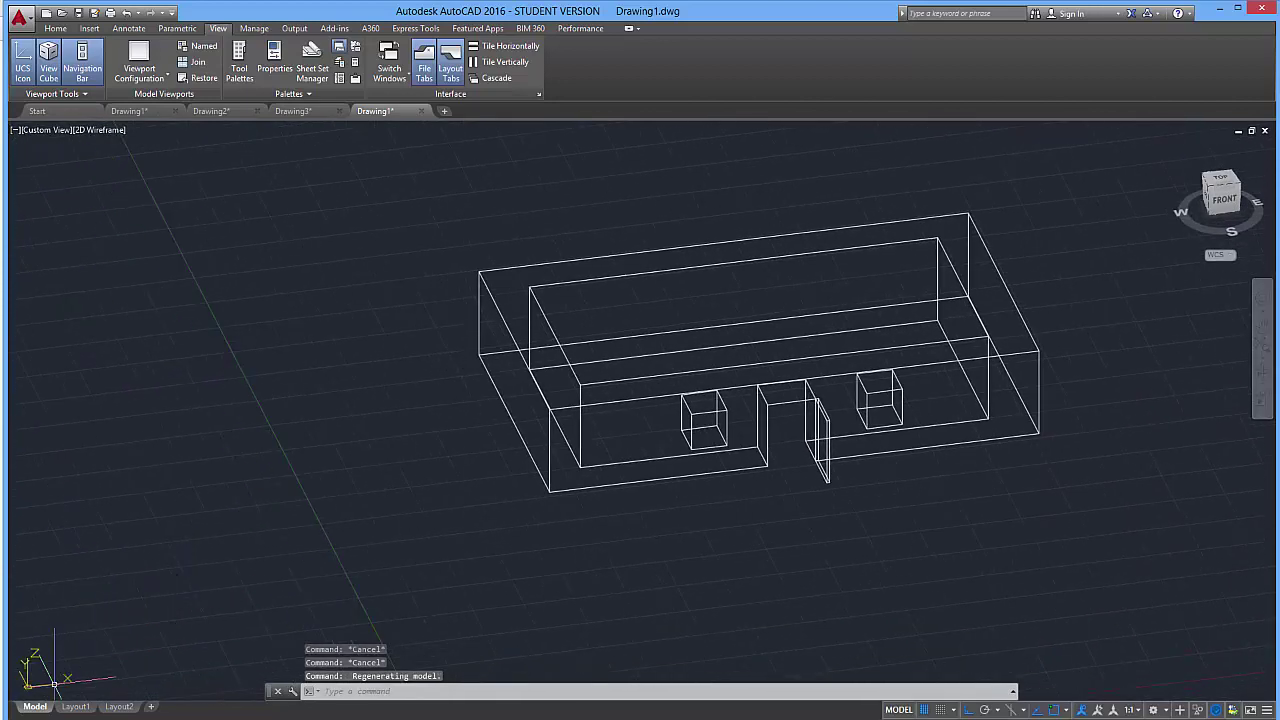
middle_click_drag(627, 459, 699, 469)
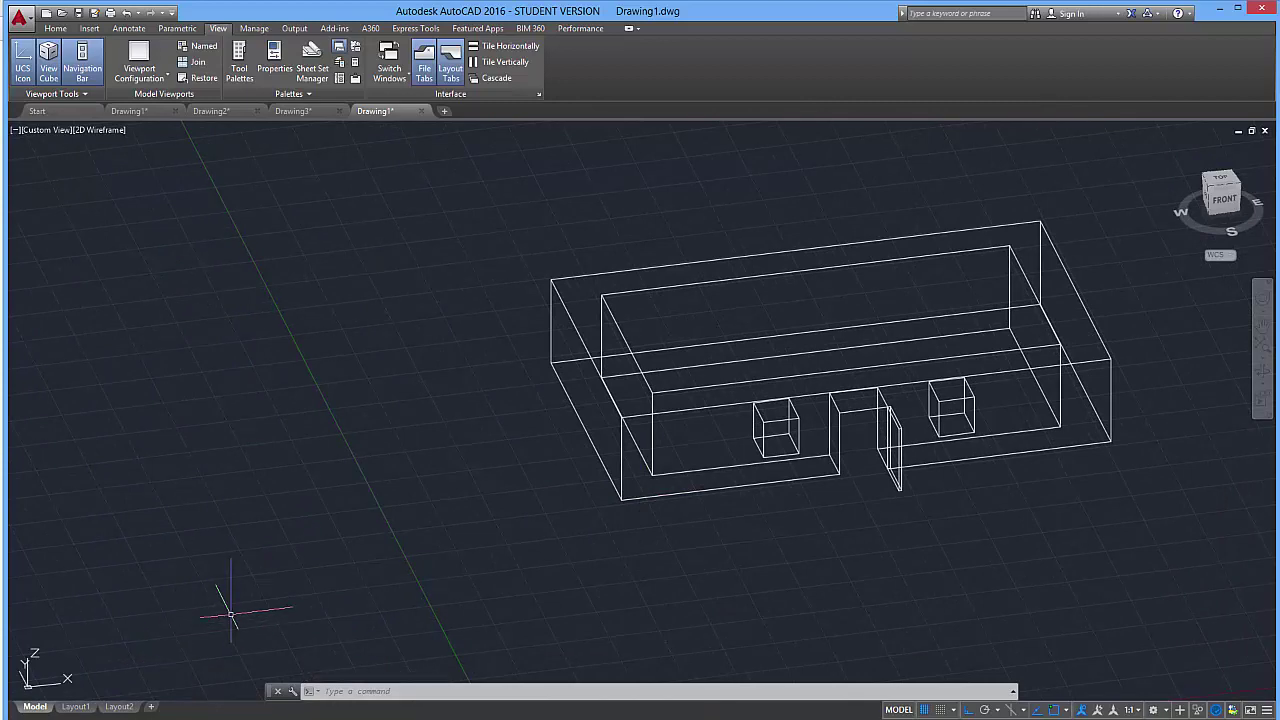
middle_click_drag(340, 597, 699, 490, "shift")
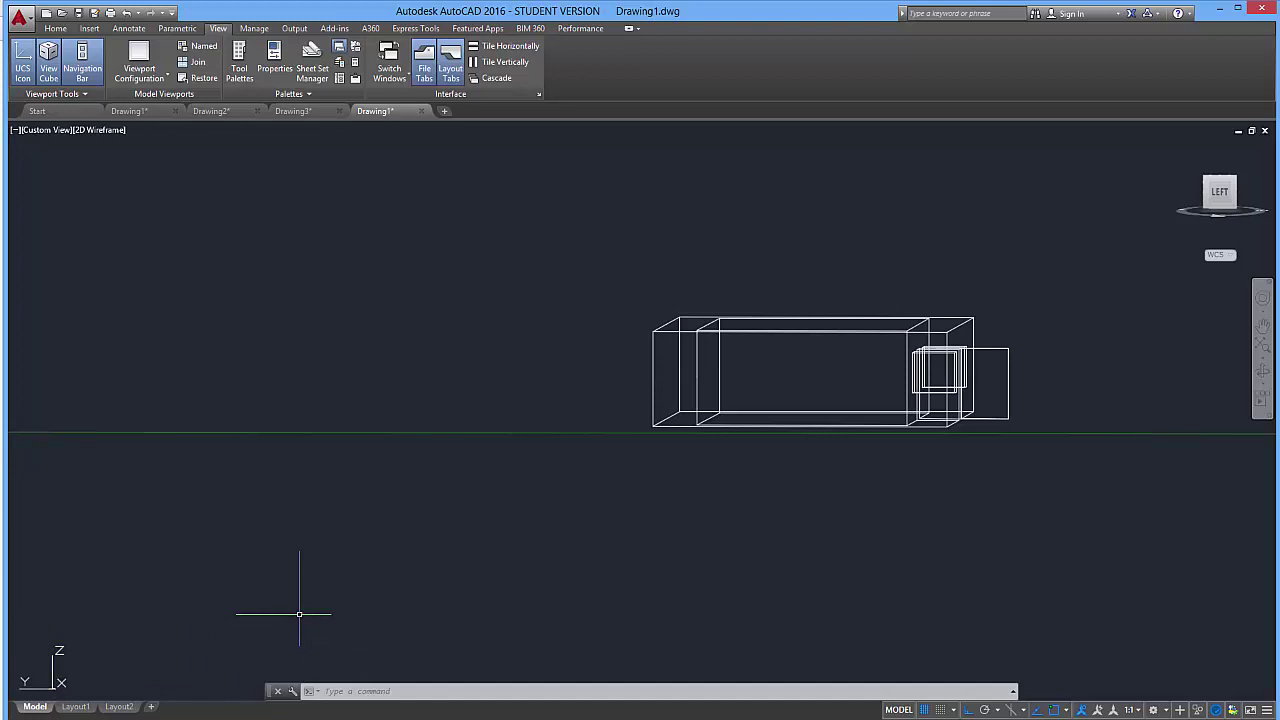
middle_click_drag(391, 577, 287, 646, "shift")
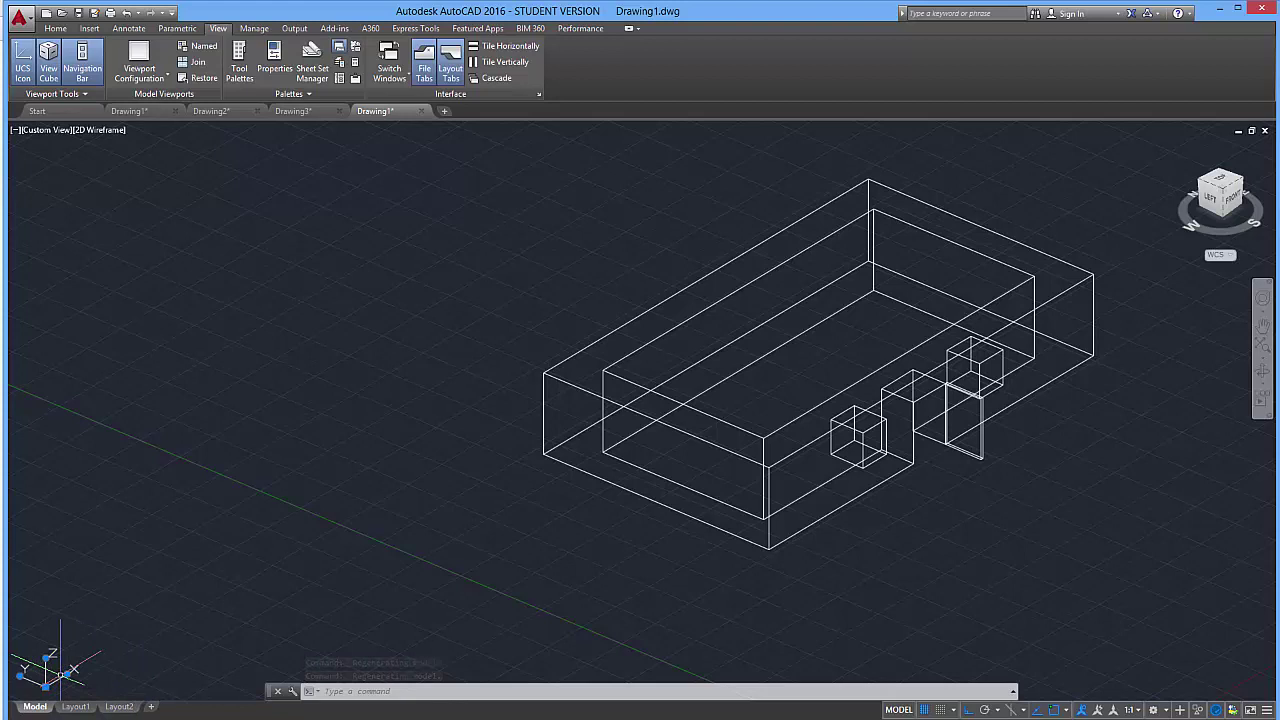
left_click(67, 675)
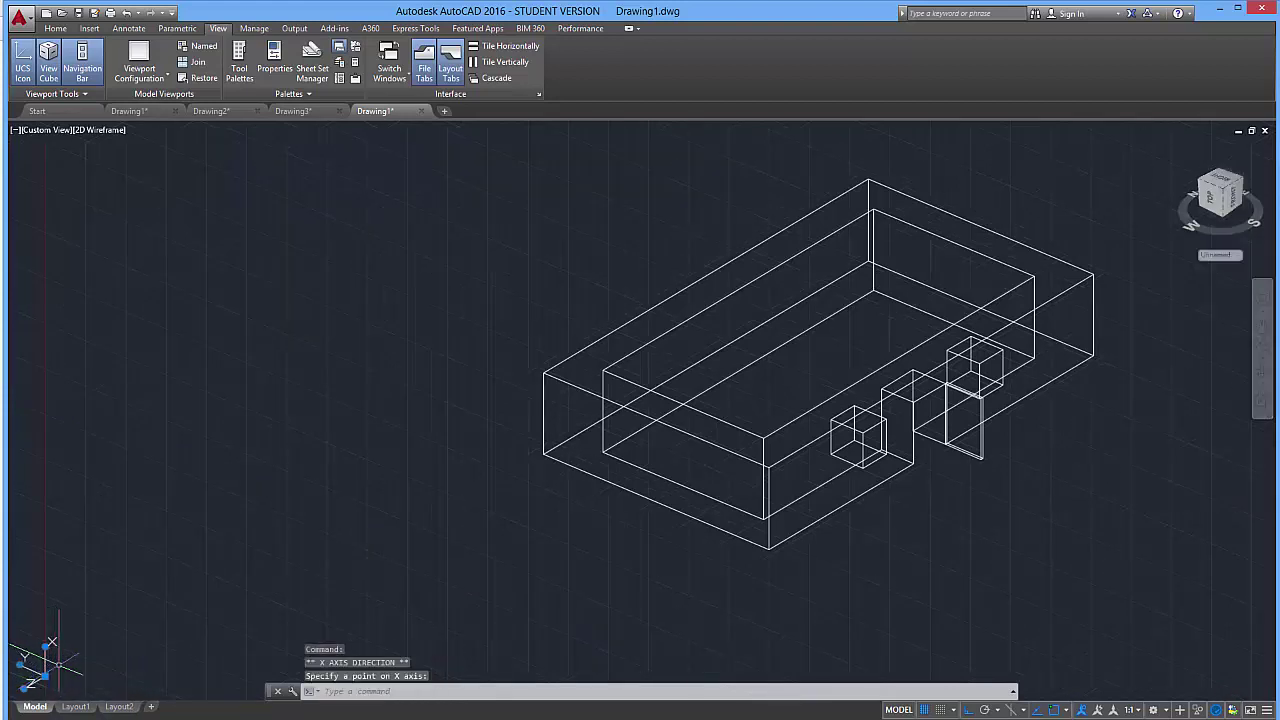
key("Escape")
key("Escape")
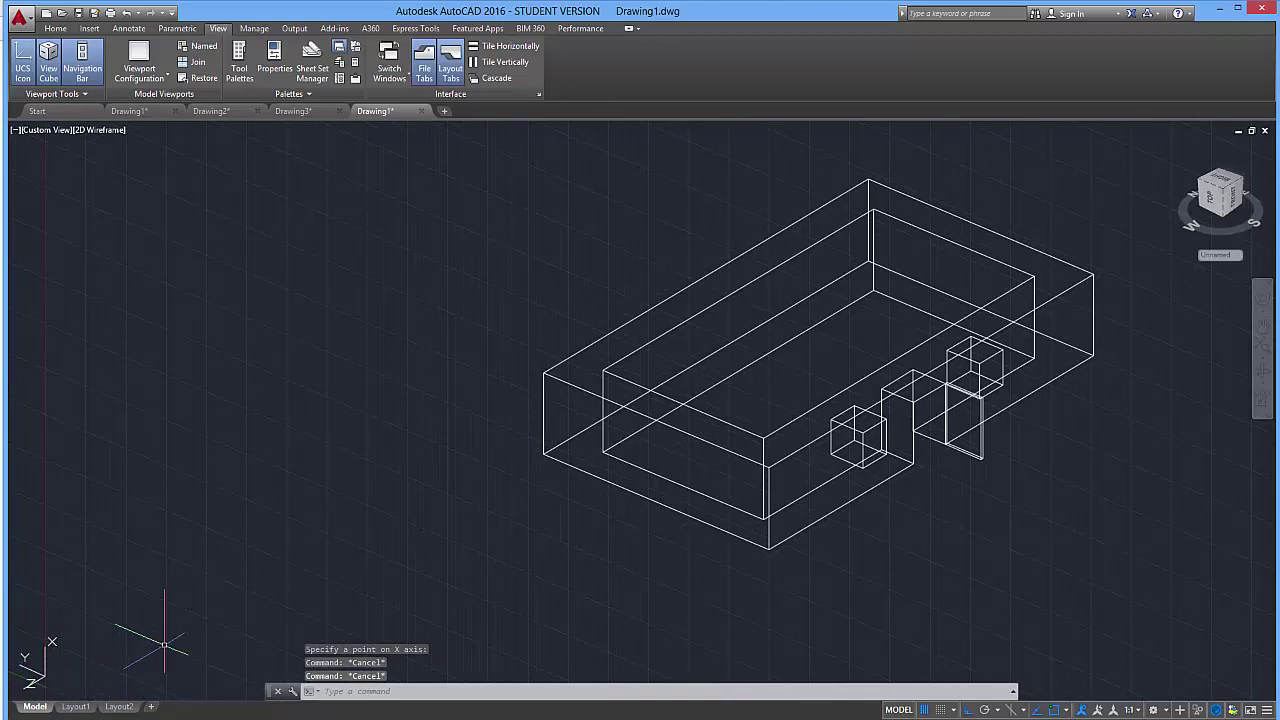
middle_click_drag(165, 645, 271, 569, "shift")
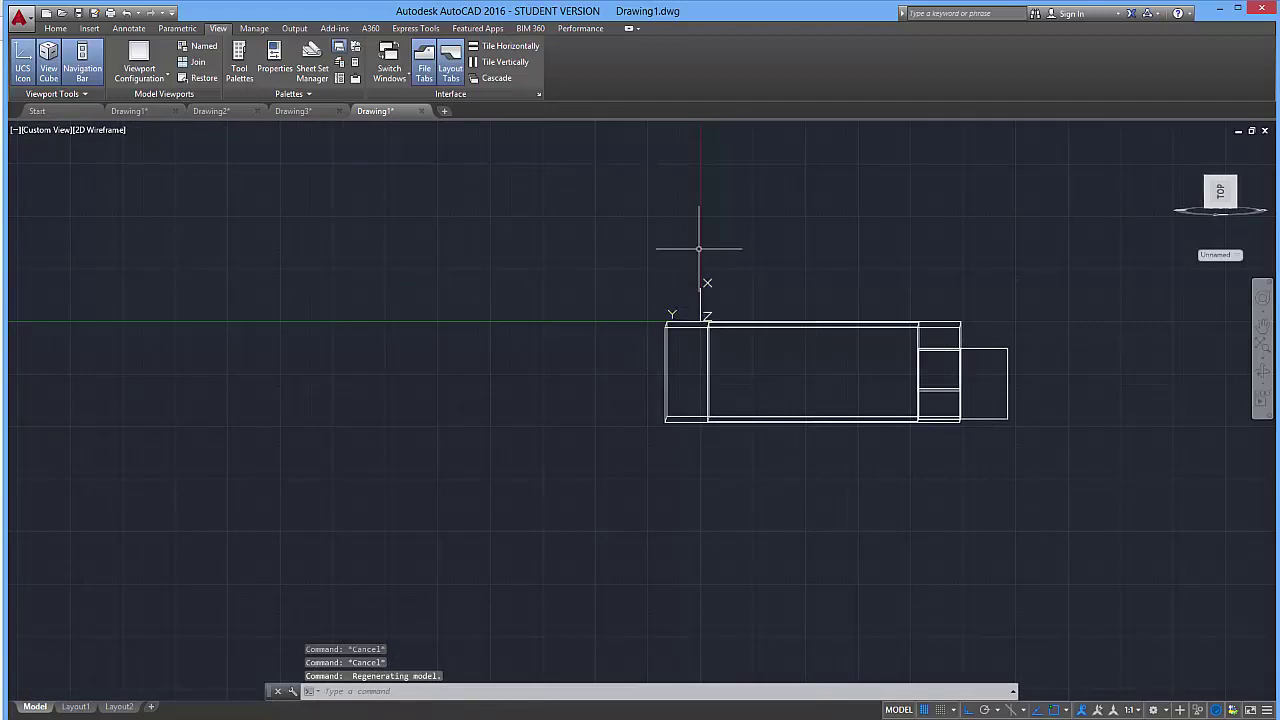
mouse_move(736, 271)
middle_mouse_down("shift")
mouse_move(791, 380)
mouse_move(425, 573)
middle_mouse_up("shift")
middle_click_drag(511, 517, 349, 573)
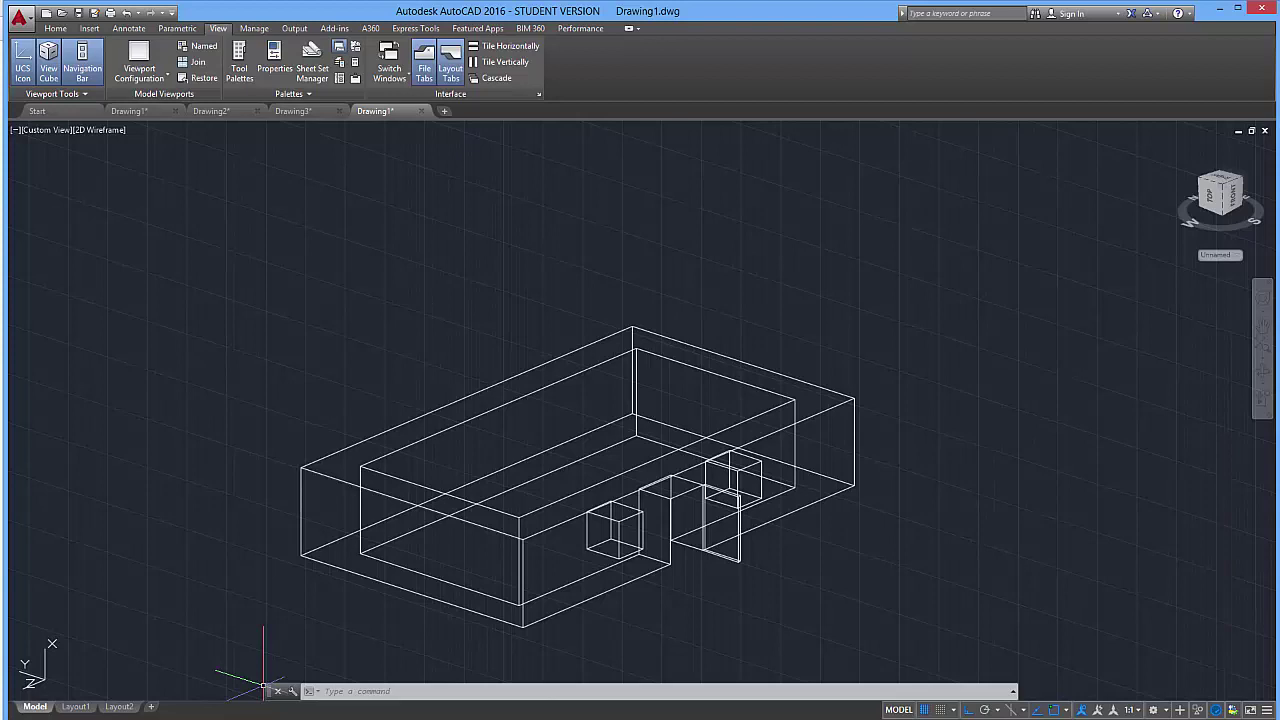
Draw the first gable half from the wall's top-left corner to the midpoint, apex and back.
key("ctrl+z")
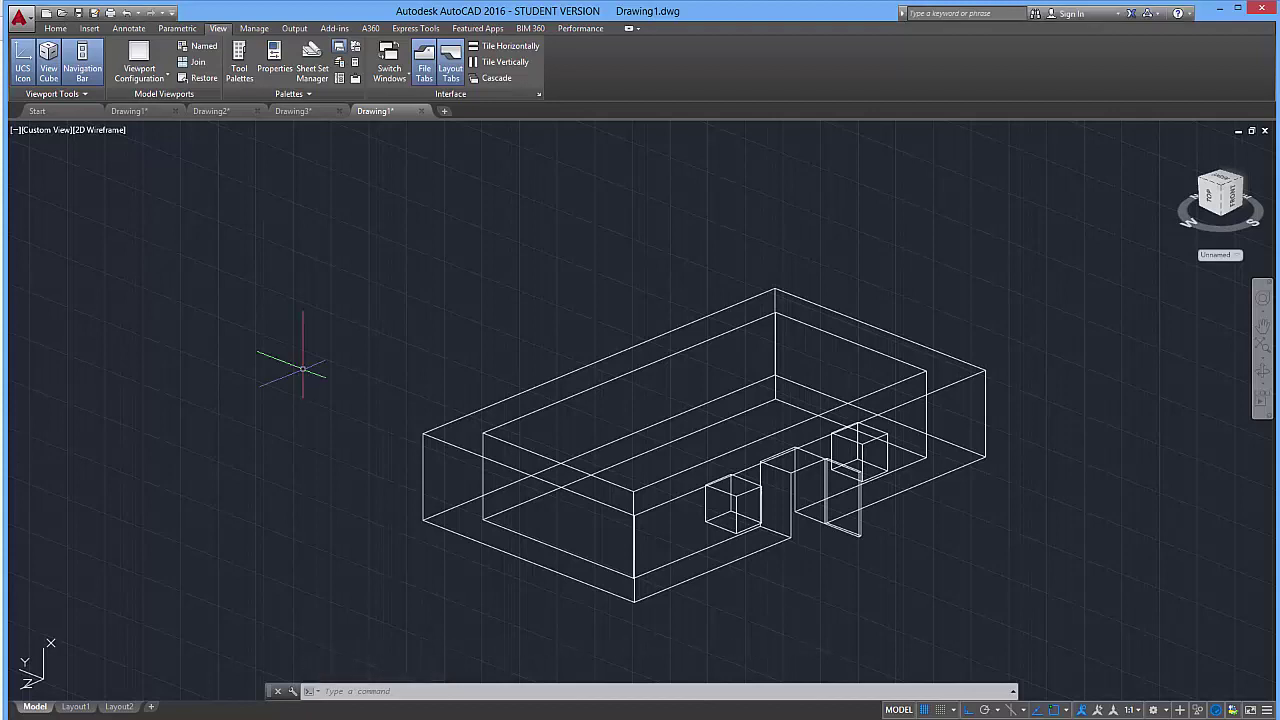
key("Return")
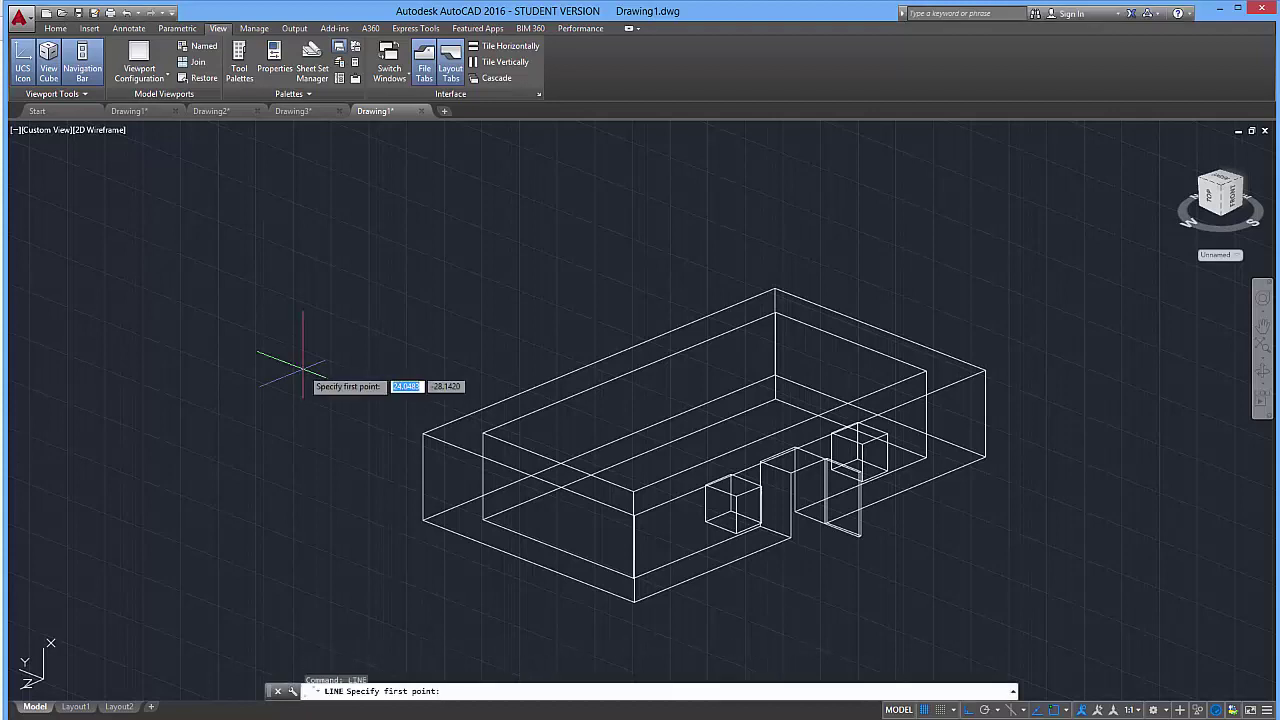
left_click(422, 433)
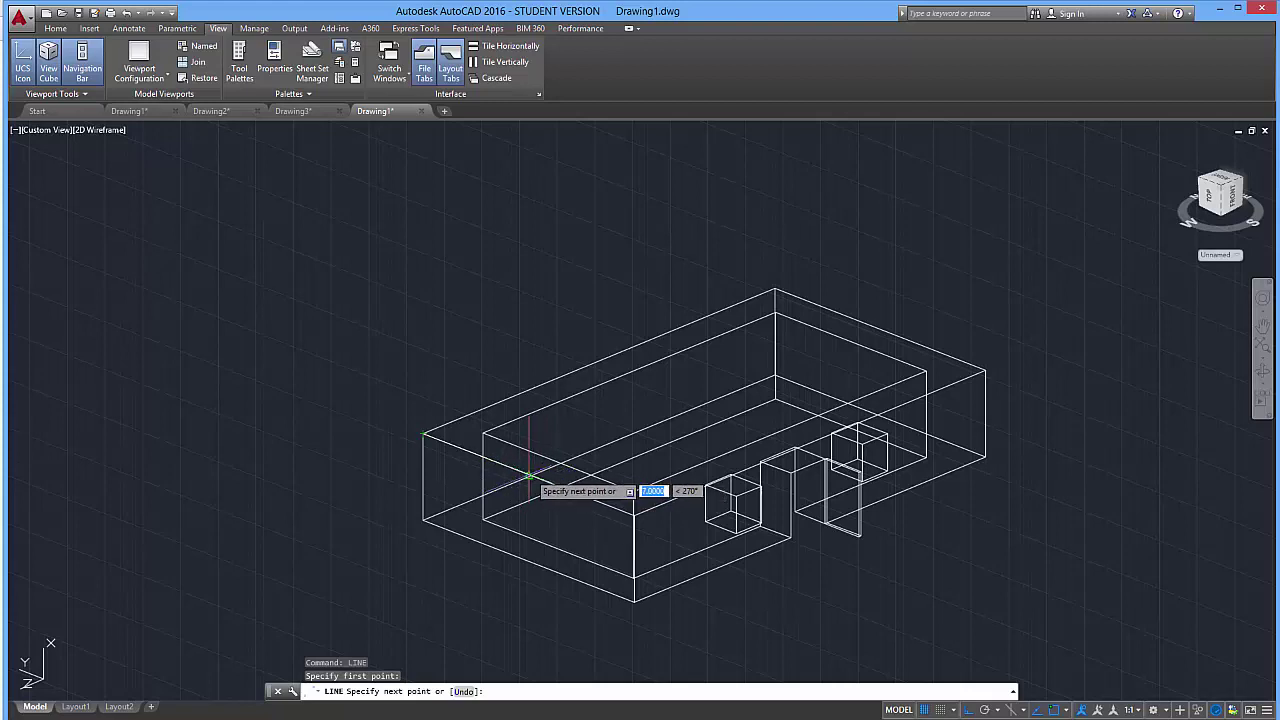
left_click(529, 476)
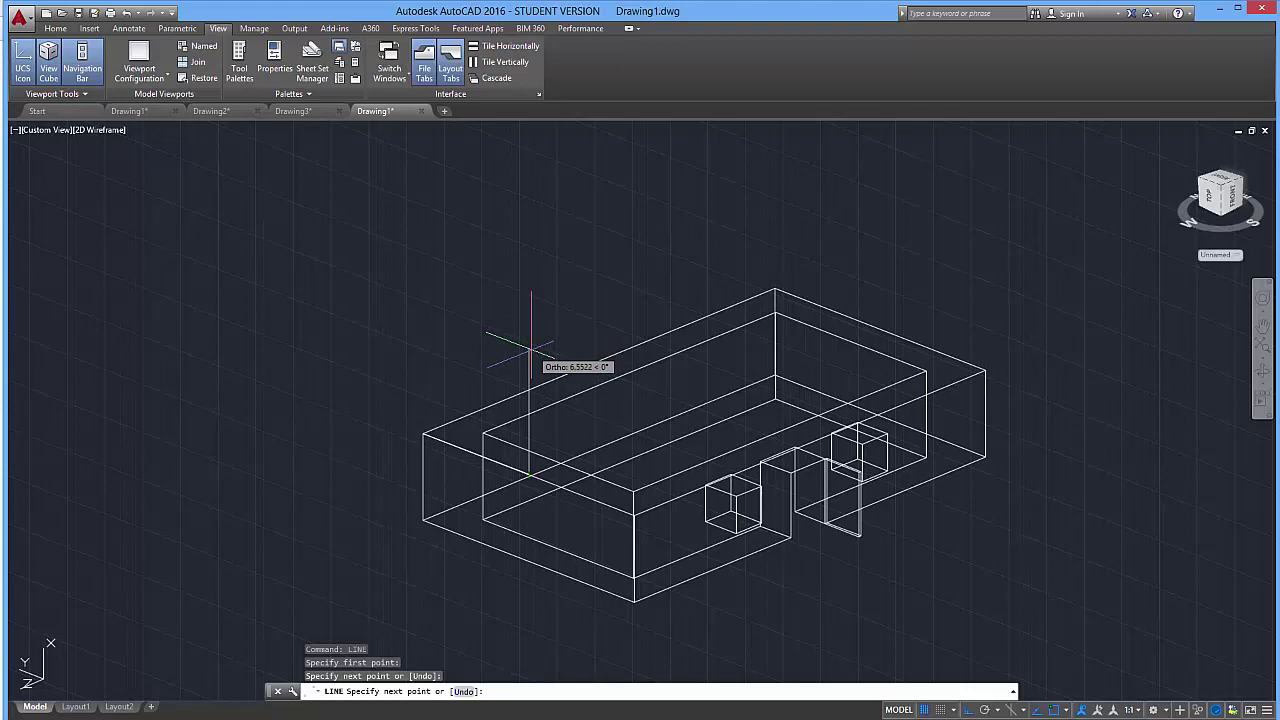
left_click(529, 350)
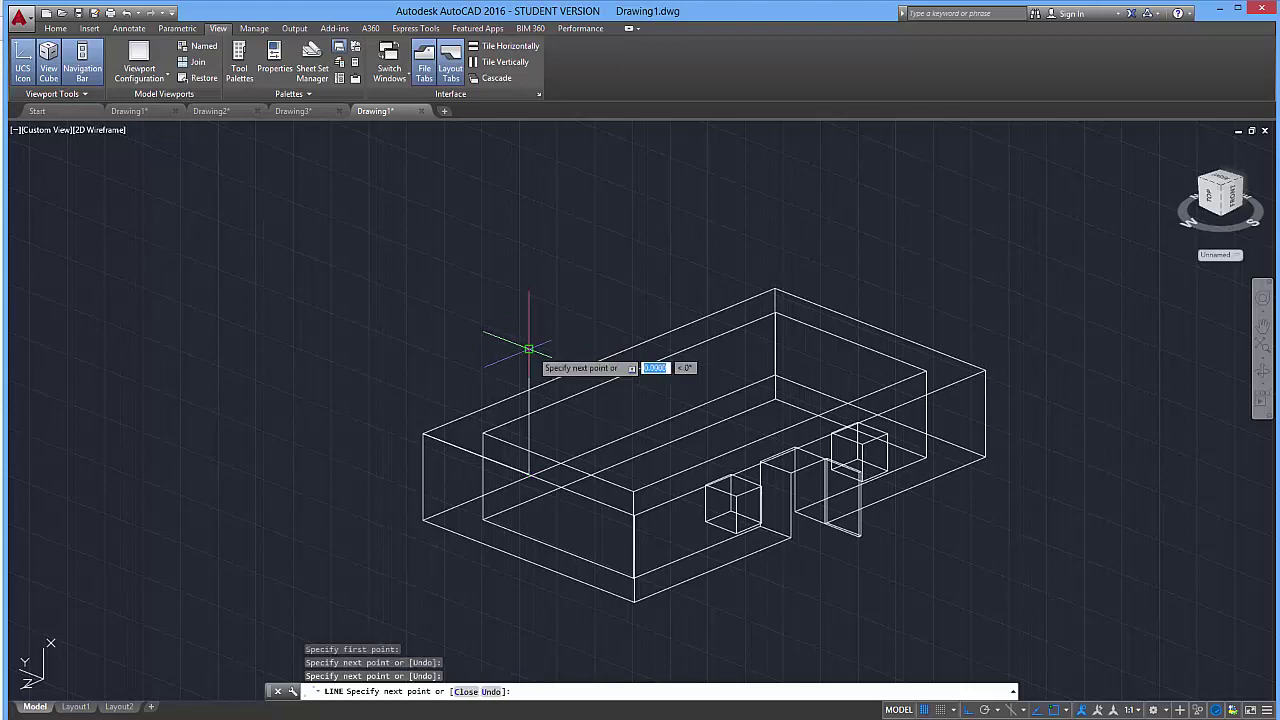
left_click(423, 434)
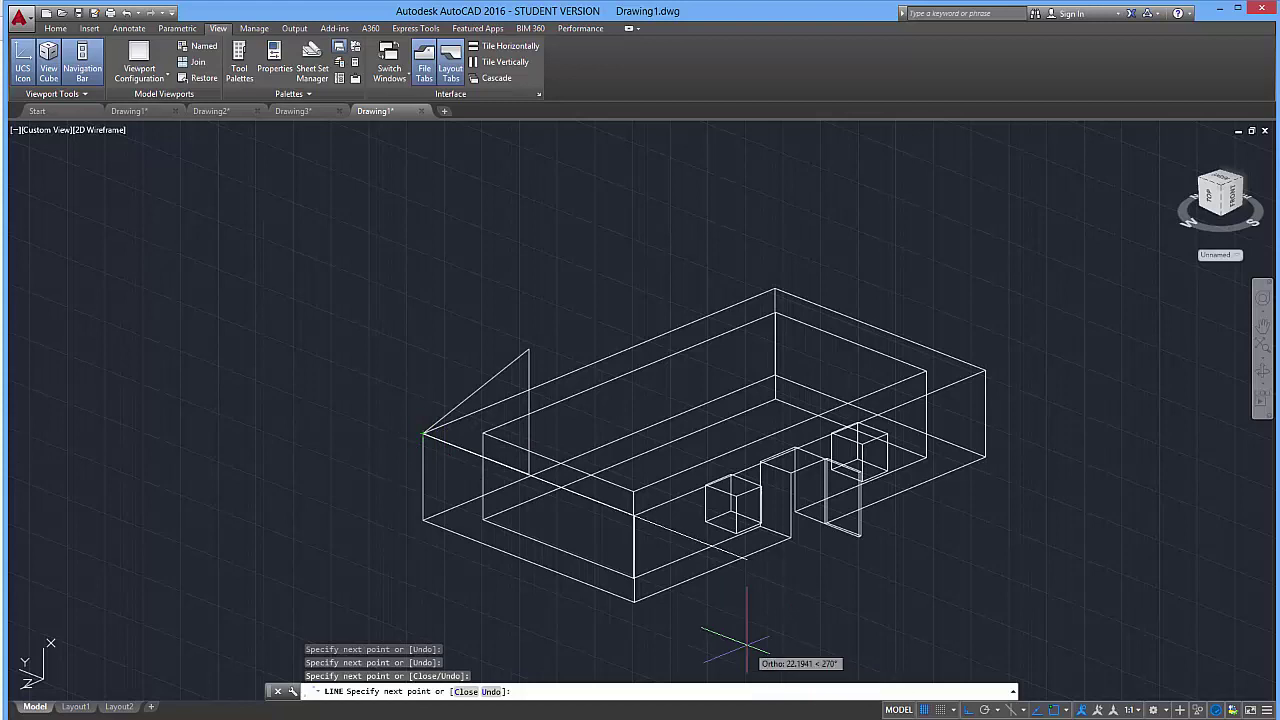
key("Escape")
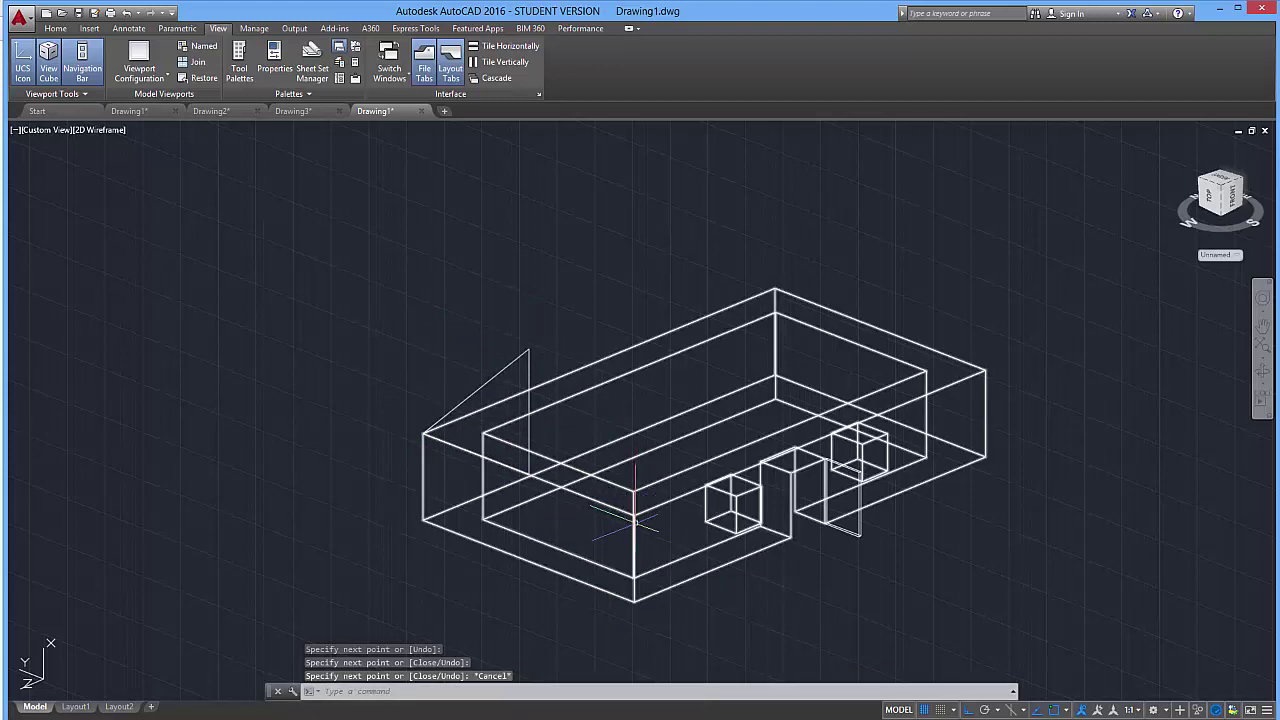
key("Escape")
key("Escape")
key("Escape")
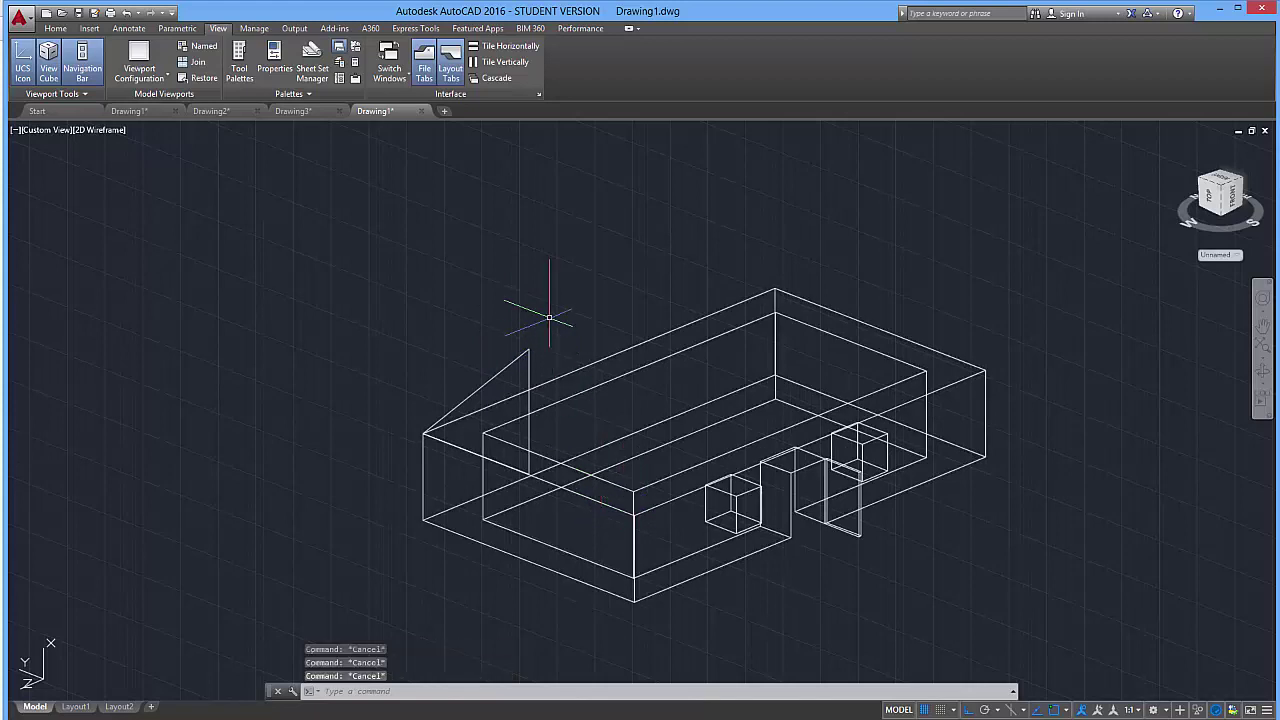
Draw the second gable half from the far wall corner through the midpoint to the apex.
key("Return")
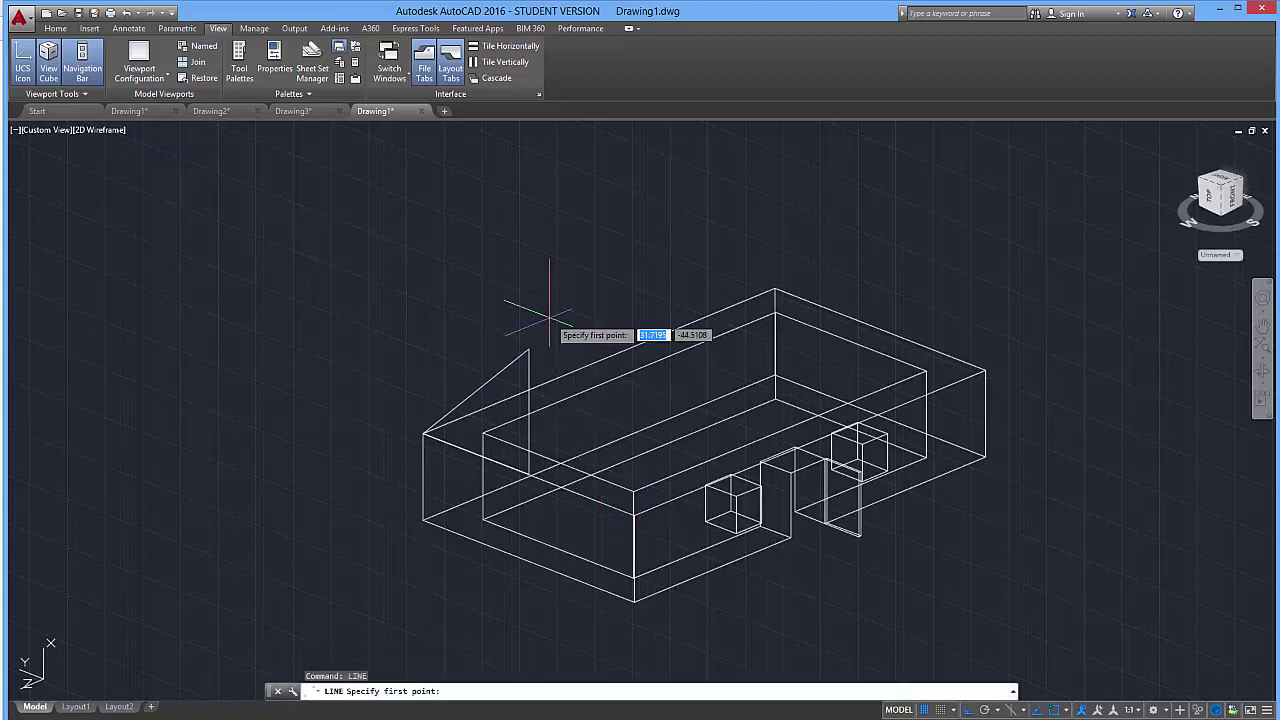
left_click(634, 516)
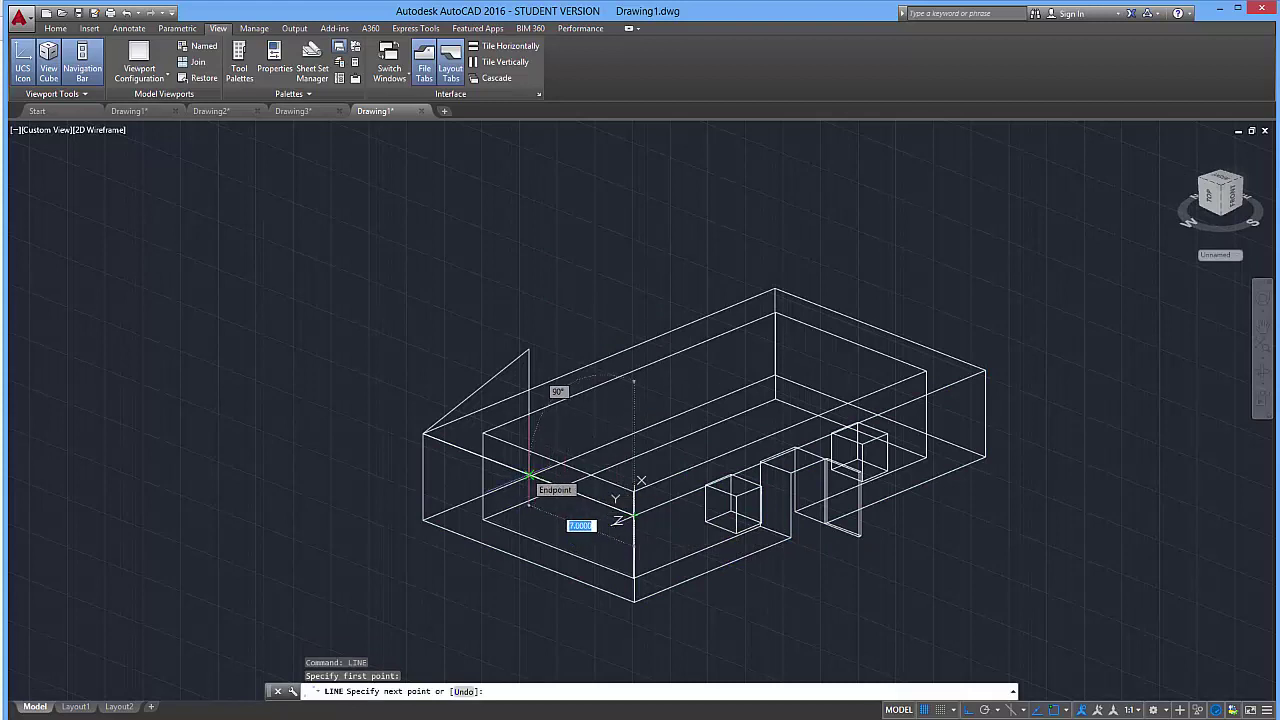
left_click(528, 475)
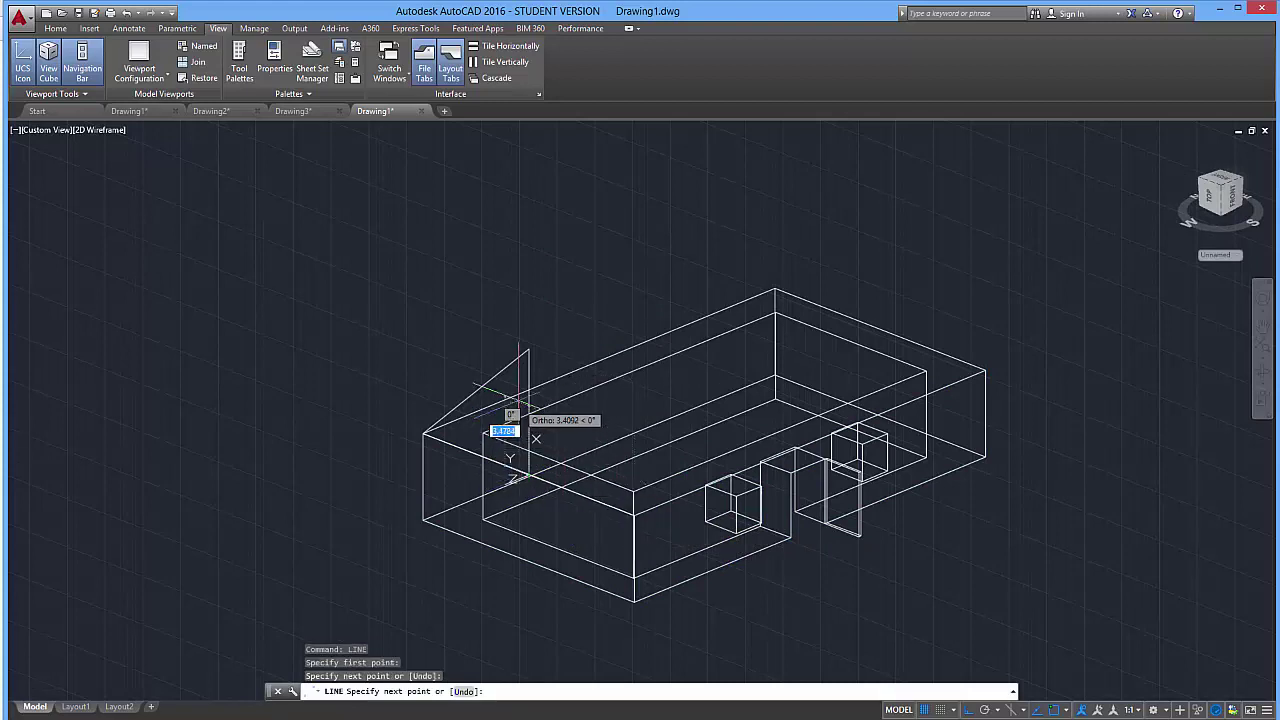
left_click(528, 350)
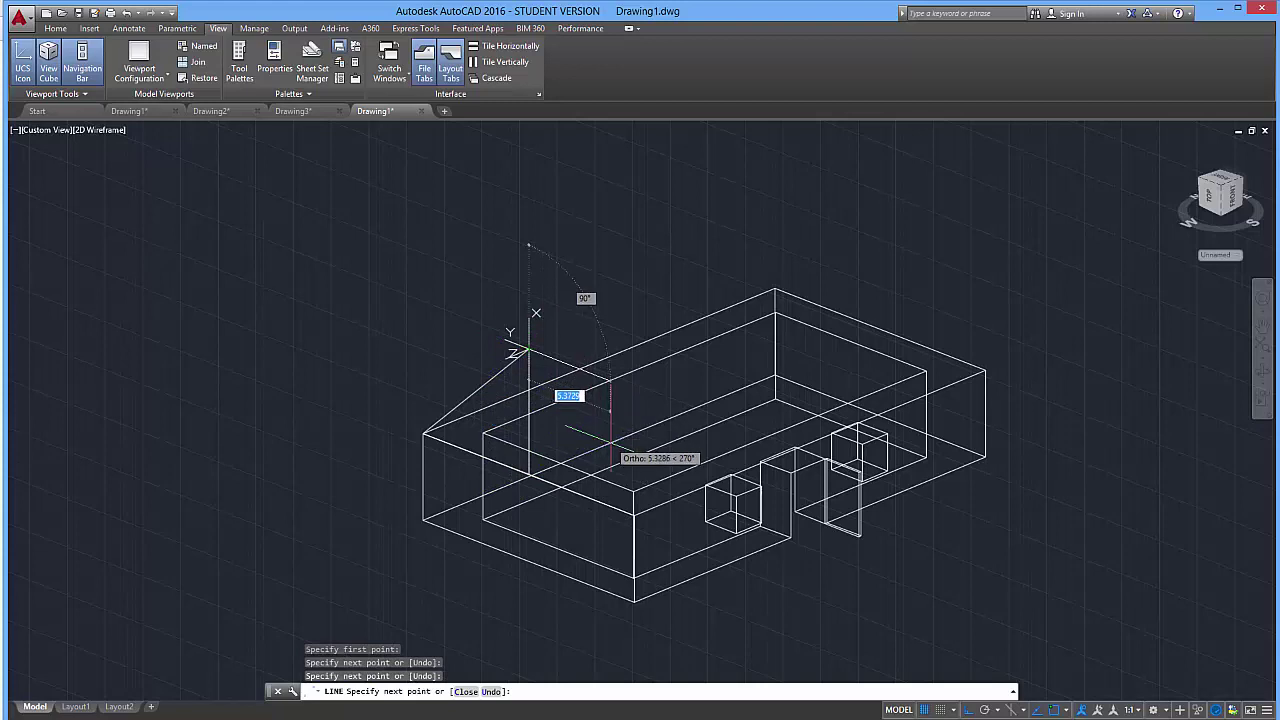
left_click(634, 516)
key("Escape")
key("Escape")
key("Escape")
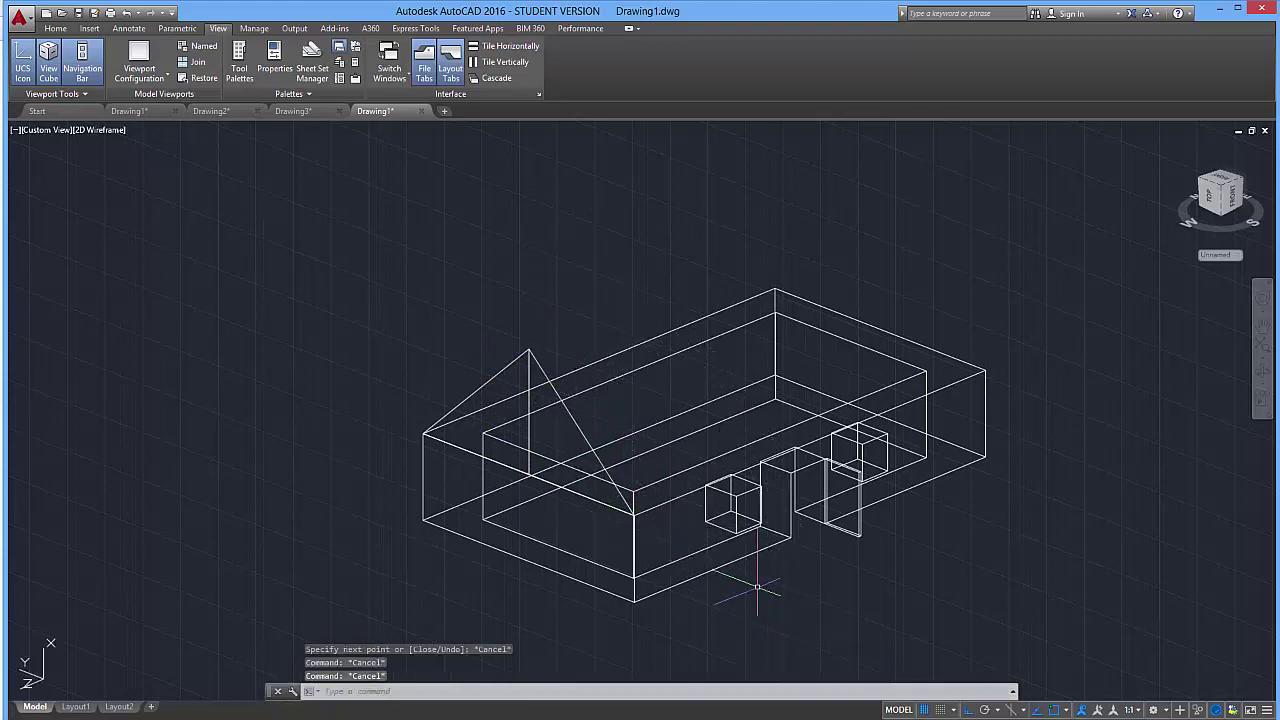
Extrude the gable's sloped, vertical and base edges along the house length into a roof solid.
mouse_move(757, 588)
middle_mouse_down("shift")
mouse_move(760, 569)
mouse_move(899, 535)
mouse_move(1011, 546)
mouse_move(534, 614)
mouse_move(477, 609)
mouse_move(819, 550)
mouse_move(760, 570)
middle_mouse_up("shift")
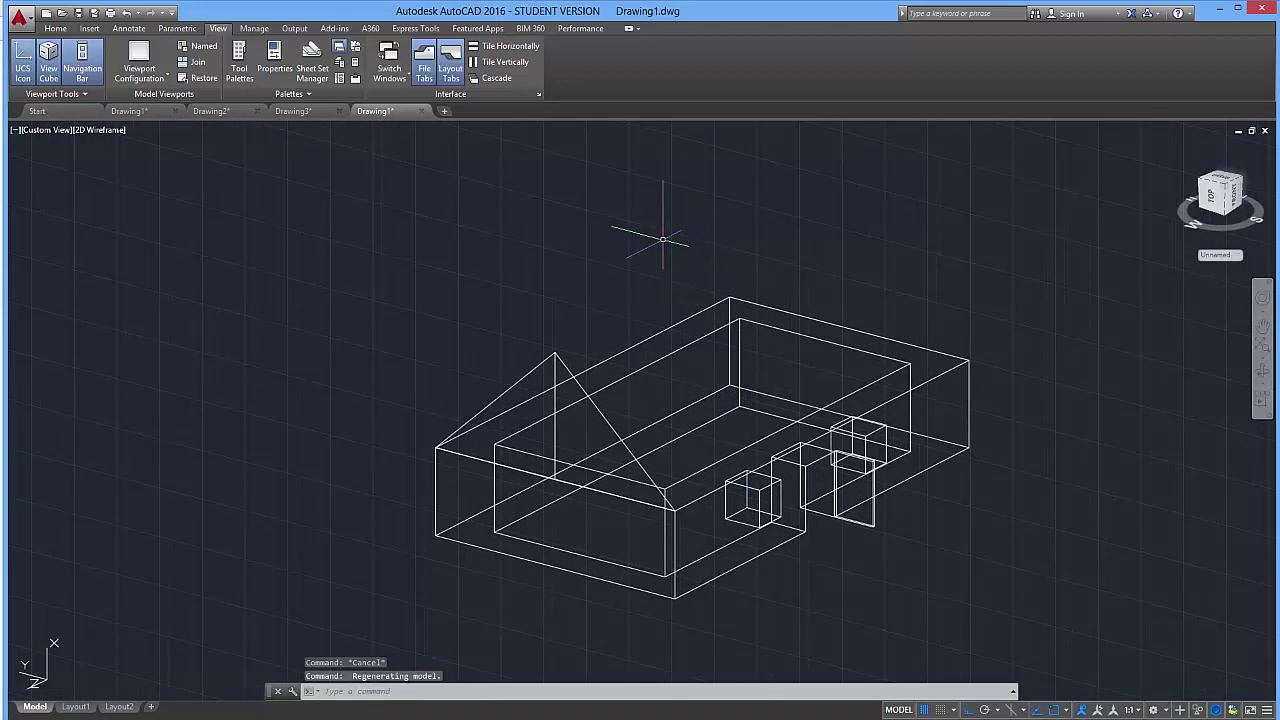
type("t")
key("Return")
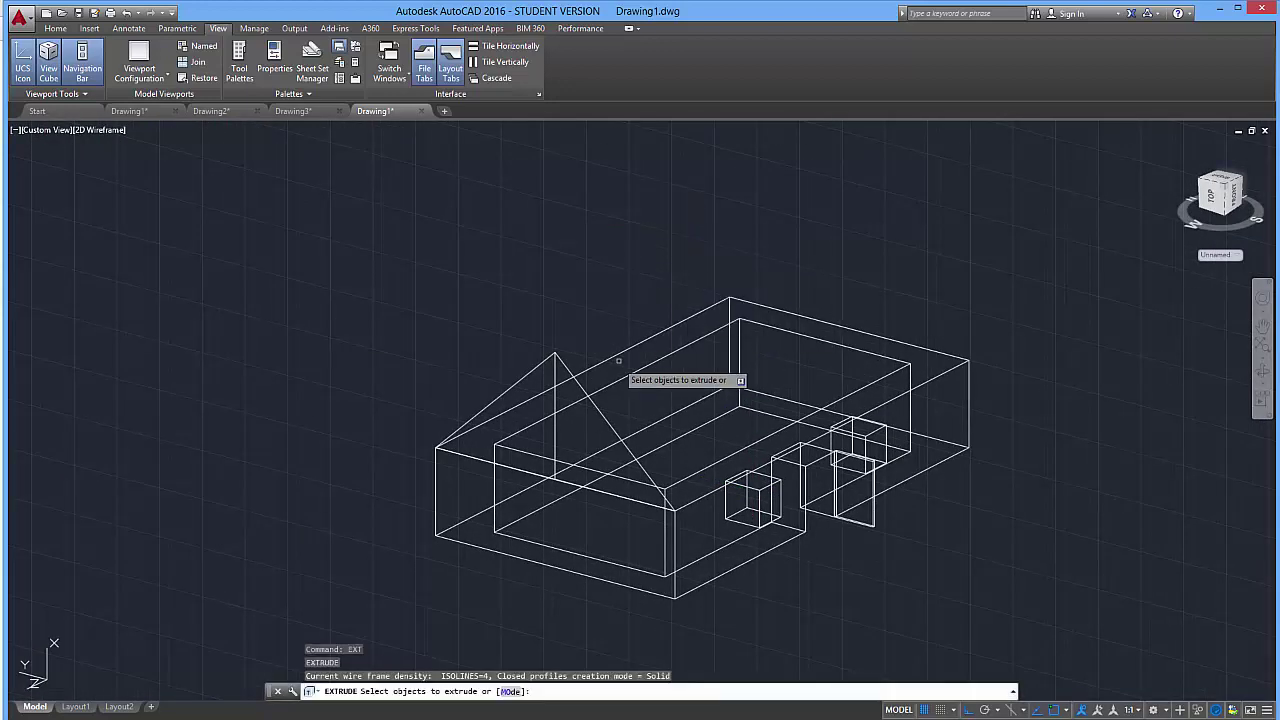
left_click(591, 398)
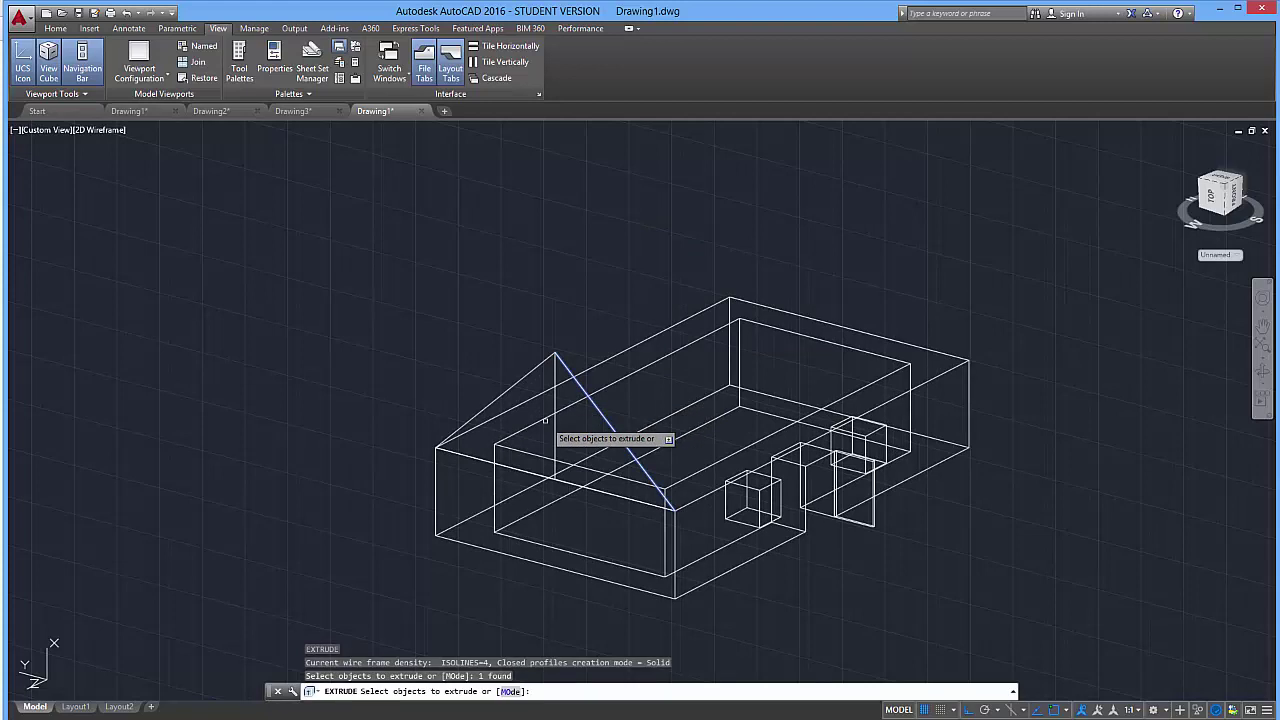
left_click(555, 423)
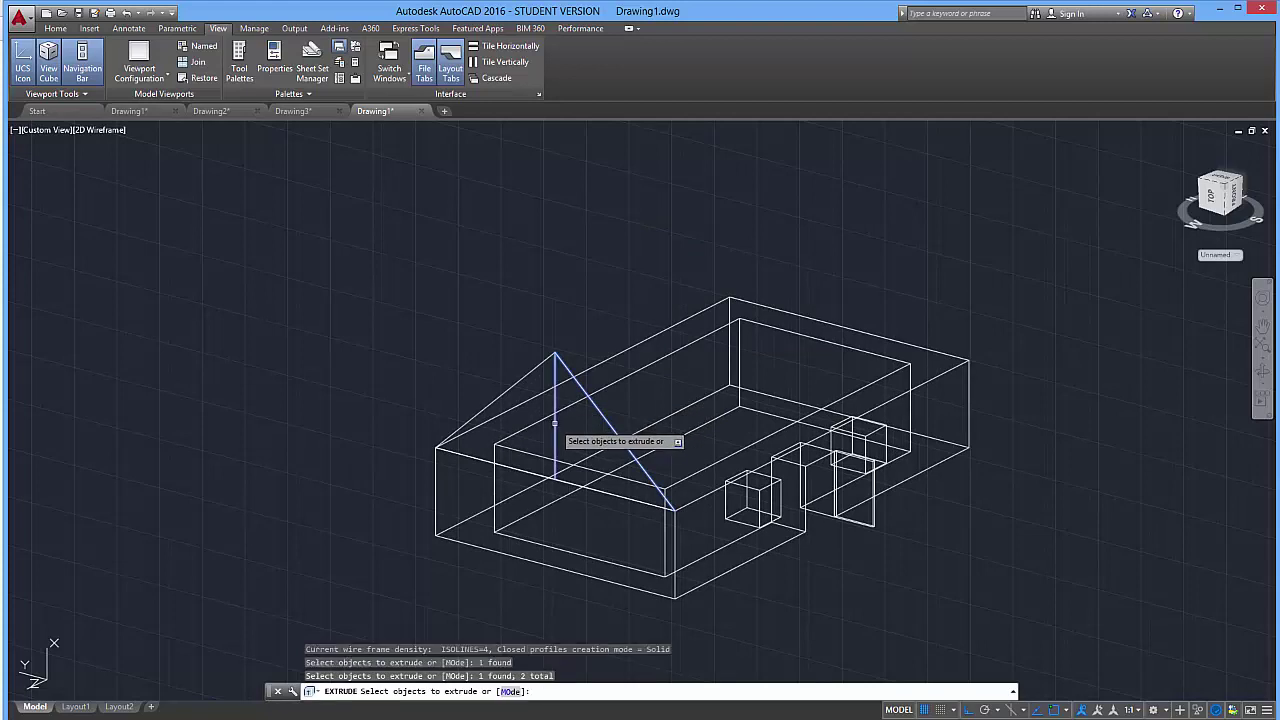
left_click(600, 490)
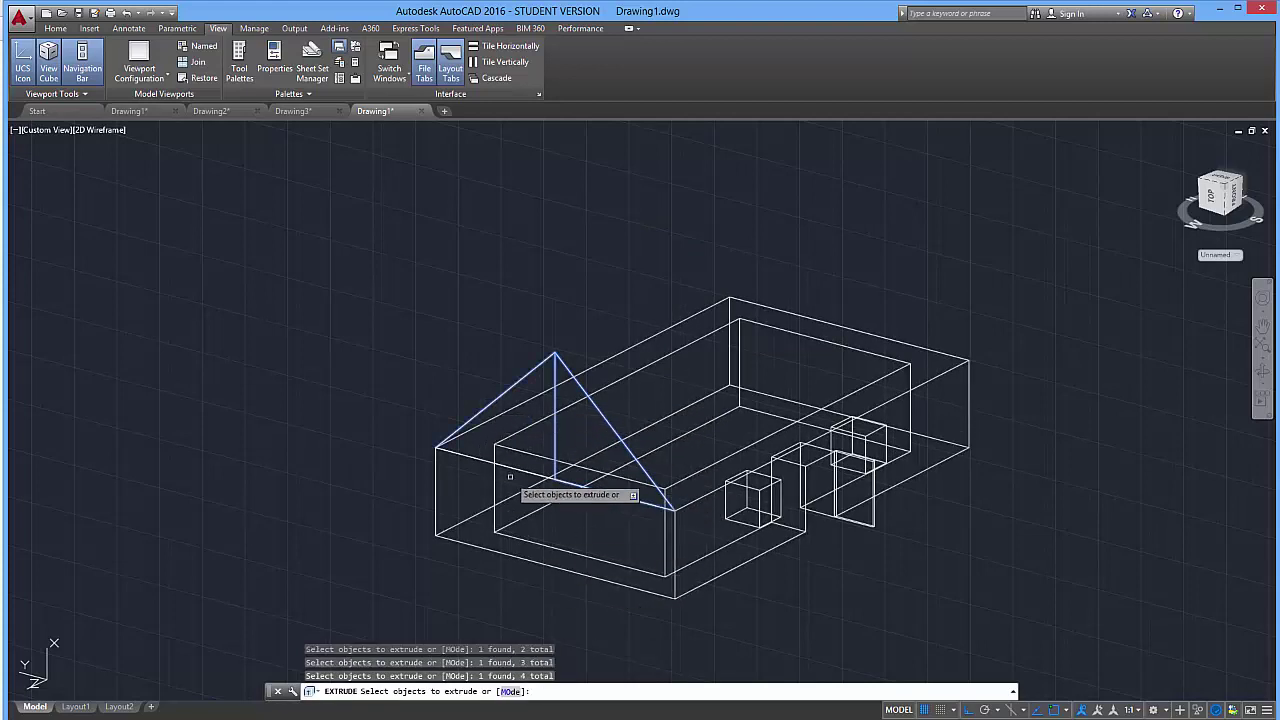
key("Return")
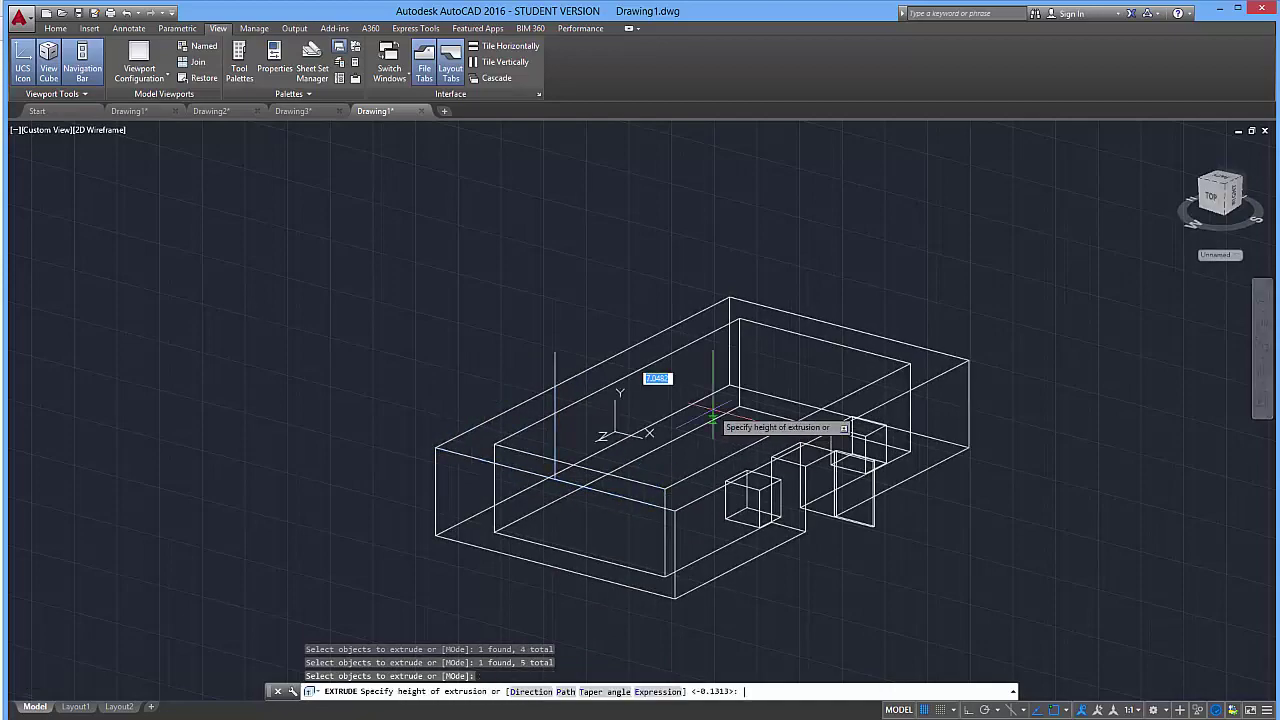
middle_click_drag(800, 375, 874, 427, "shift")
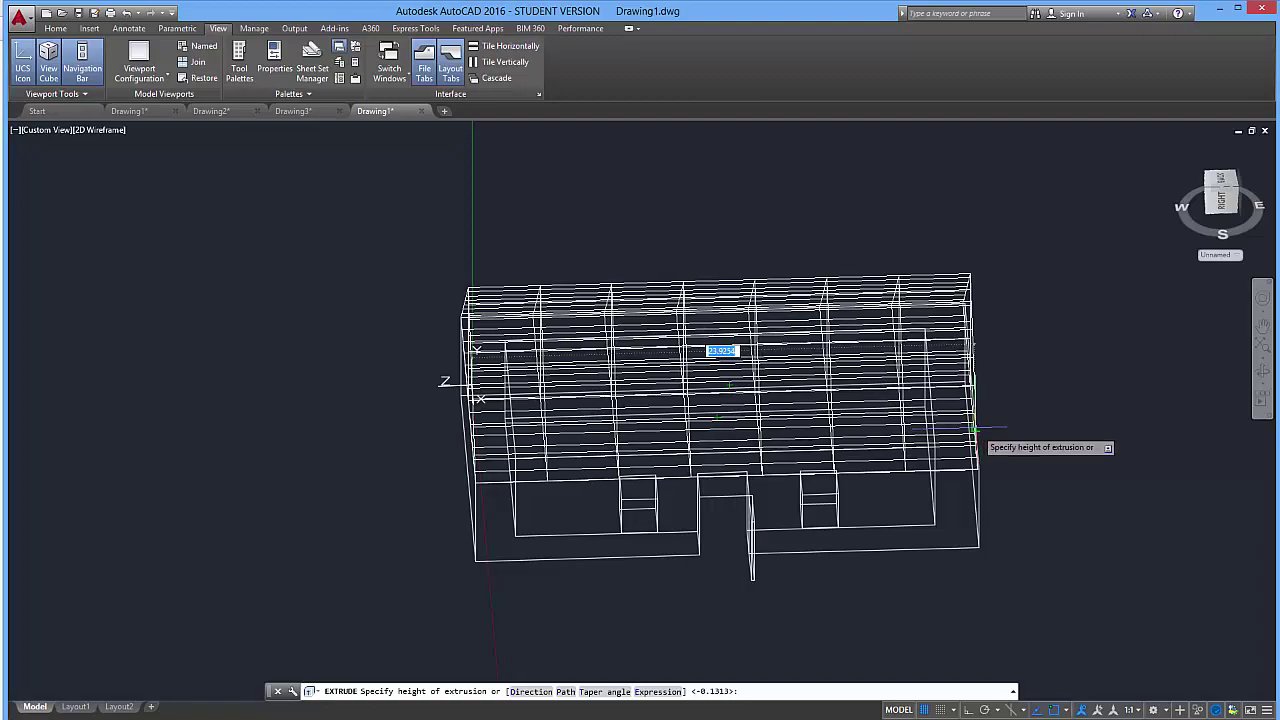
key("Escape")
key("Escape")
middle_click_drag(1006, 586, 883, 509, "shift")
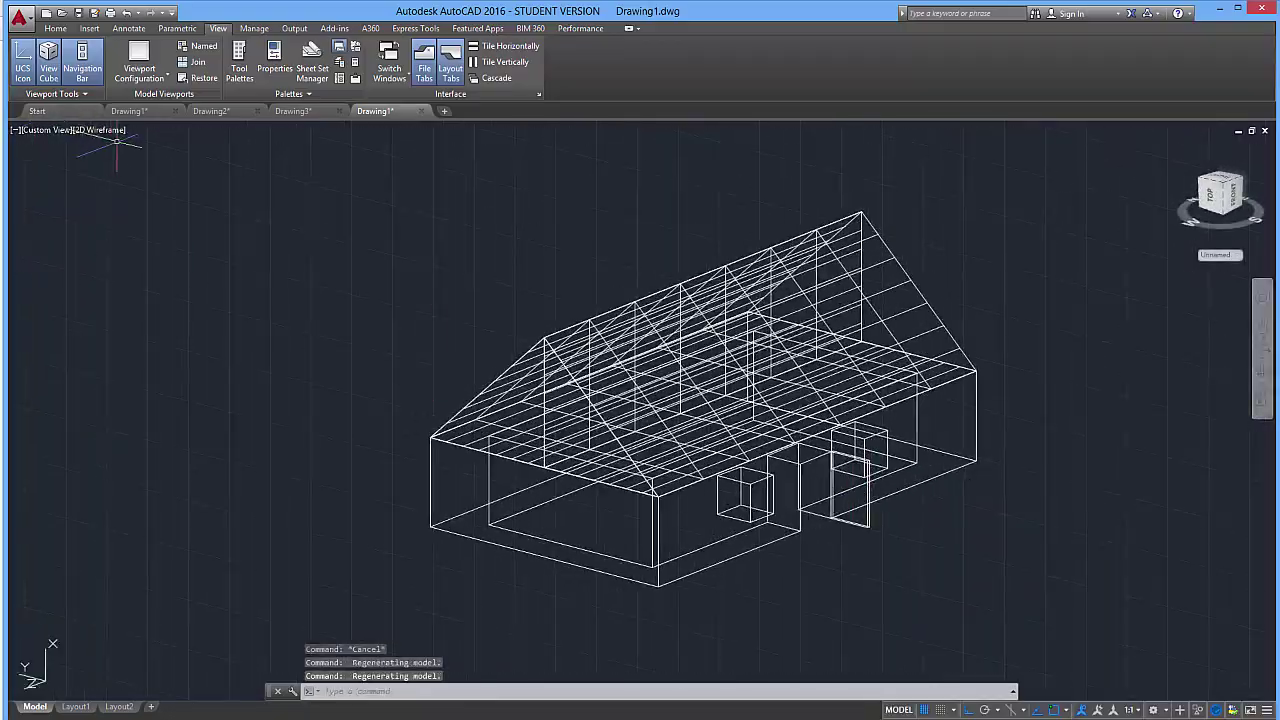
Set the visual style to Shaded and orbit around the house to inspect roof, windows and door.
left_click(110, 131)
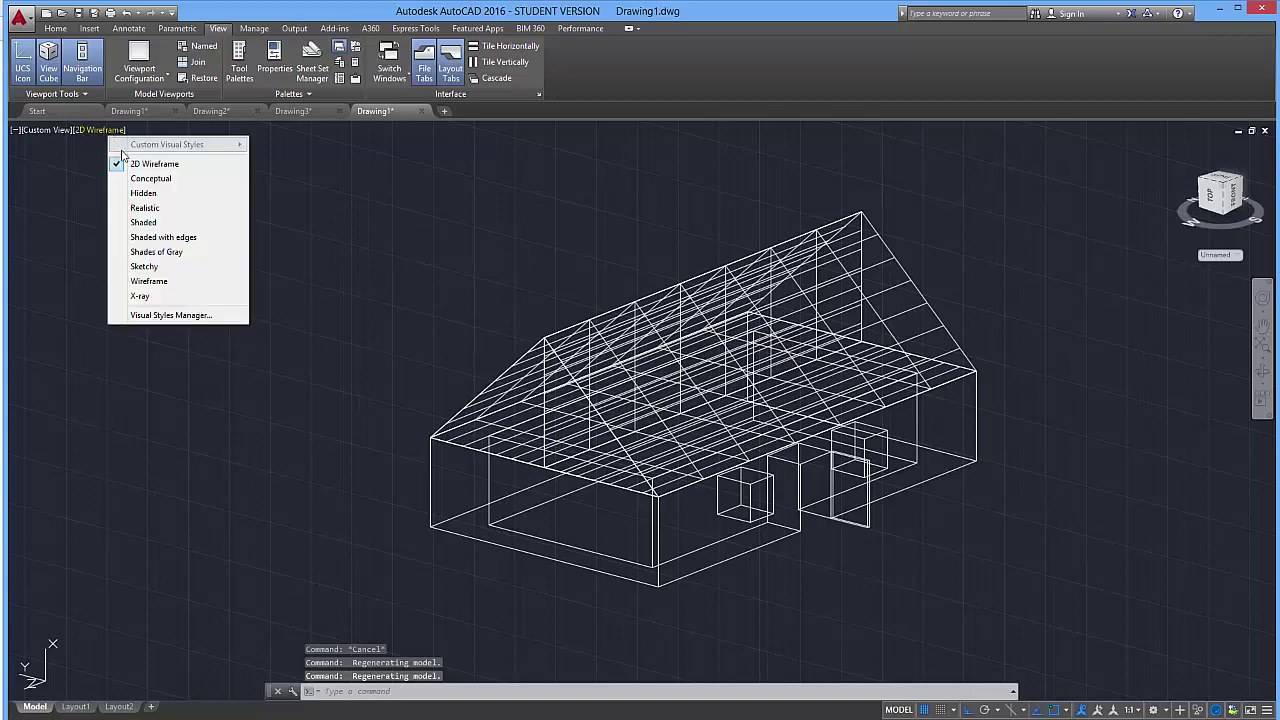
left_click(178, 231)
mouse_move(840, 285)
middle_mouse_down("shift")
mouse_move(849, 277)
mouse_move(951, 329)
mouse_move(711, 429)
mouse_move(423, 429)
mouse_move(514, 303)
mouse_move(545, 365)
middle_mouse_up("shift")
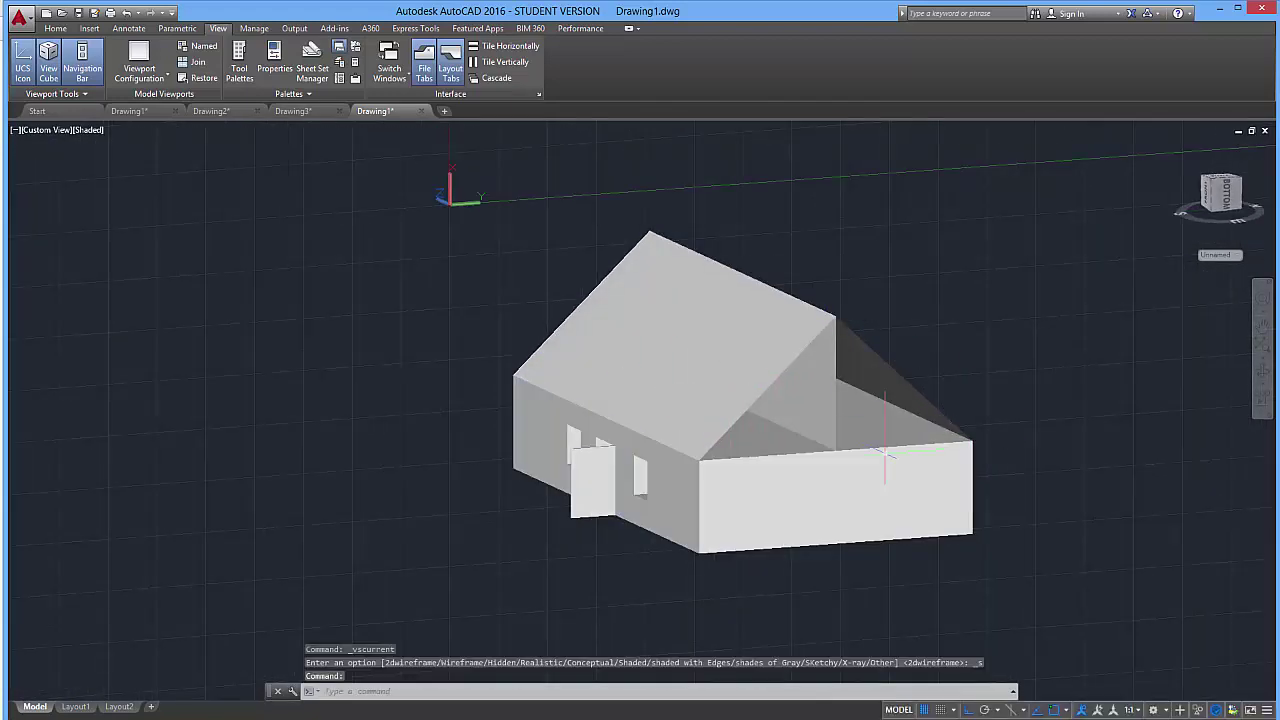
mouse_move(869, 345)
middle_mouse_down("shift")
mouse_move(466, 529)
mouse_move(436, 333)
mouse_move(844, 445)
mouse_move(818, 466)
middle_mouse_up("shift")
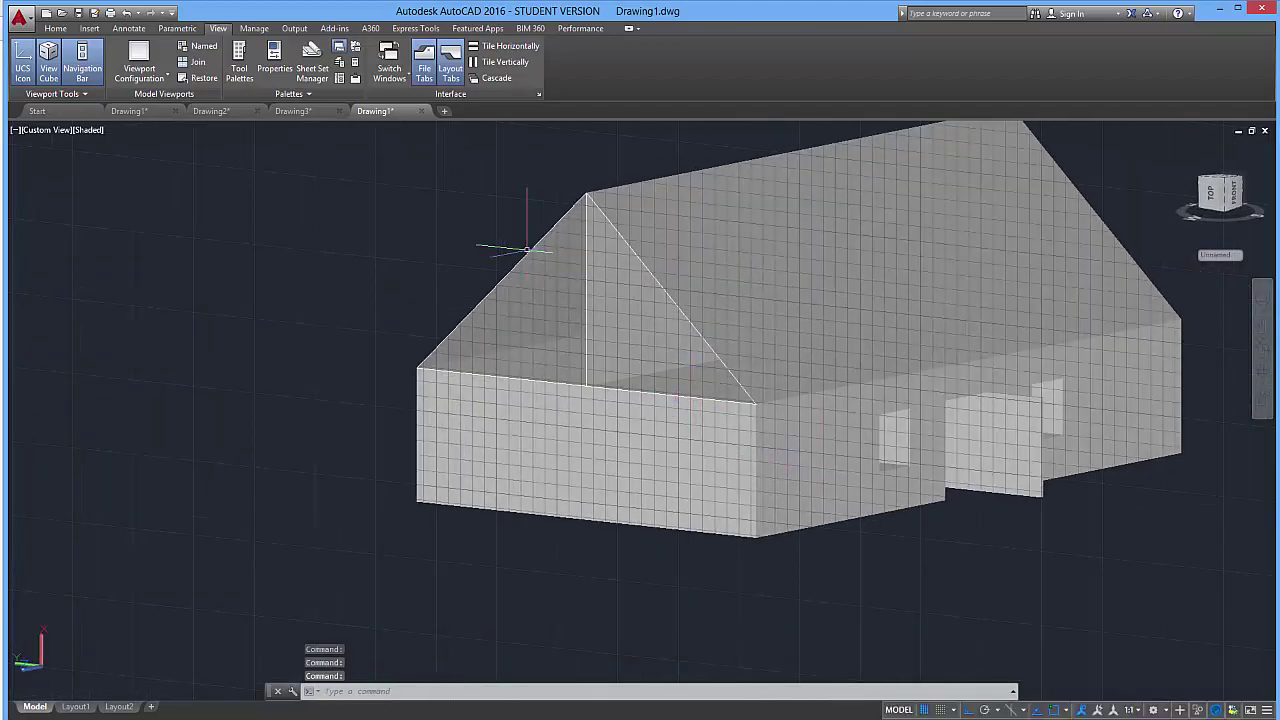
mouse_move(527, 248)
middle_mouse_down("shift")
mouse_move(480, 300)
mouse_move(571, 451)
mouse_move(560, 400)
mouse_move(600, 529)
mouse_move(760, 452)
mouse_move(657, 486)
mouse_move(443, 486)
mouse_move(617, 428)
mouse_move(706, 314)
mouse_move(650, 330)
mouse_move(620, 360)
middle_mouse_up("shift")
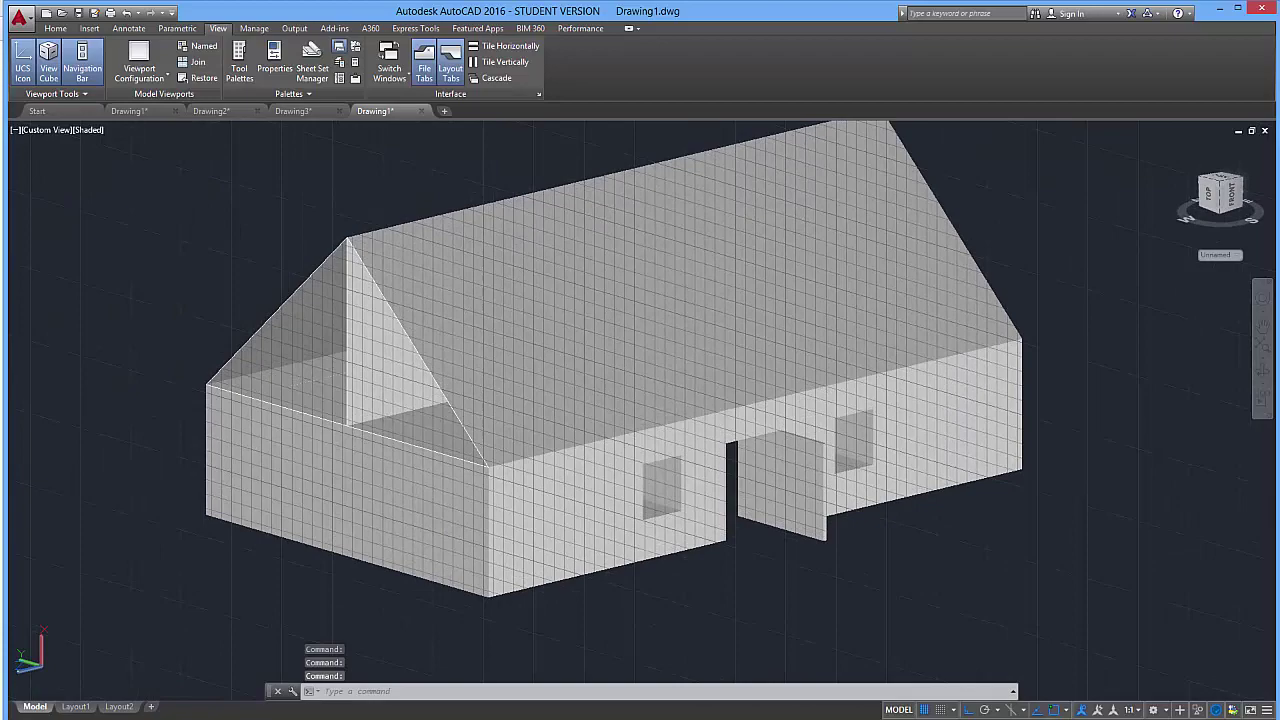
mouse_move(700, 470)
middle_mouse_down("shift")
mouse_move(737, 503)
mouse_move(722, 510)
middle_mouse_up("shift")
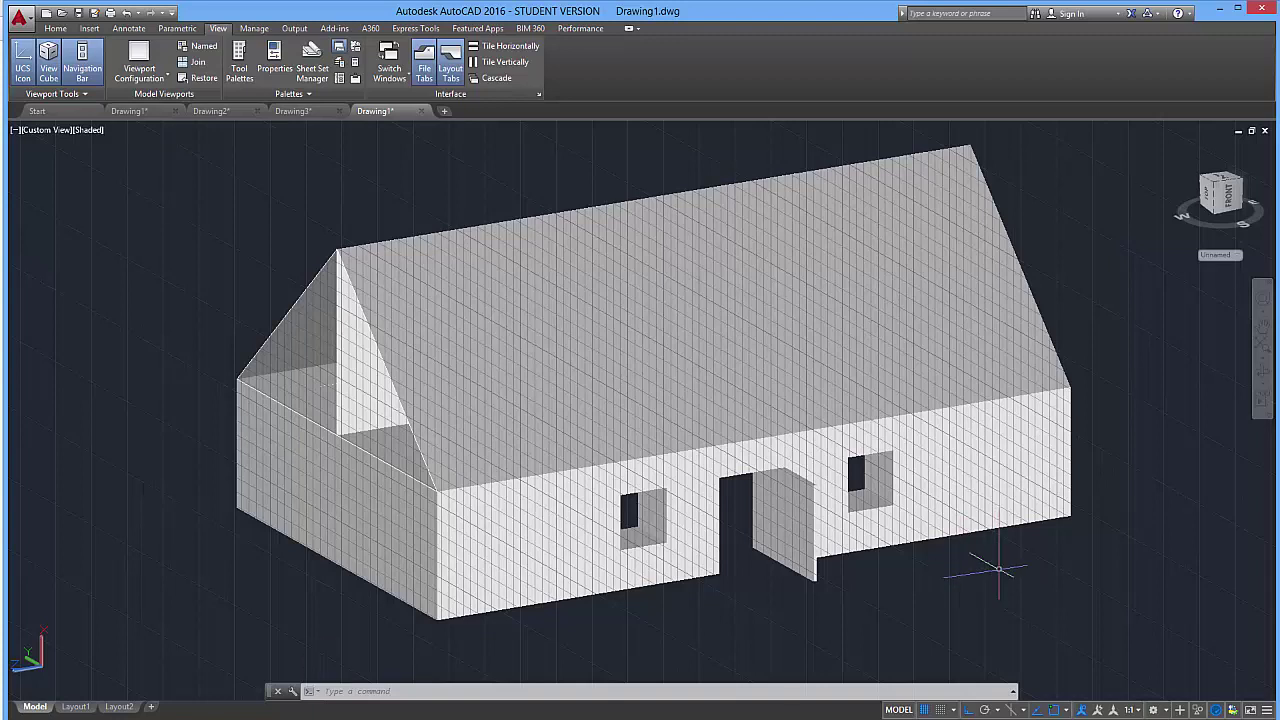
middle_click_drag(994, 563, 864, 567, "shift")
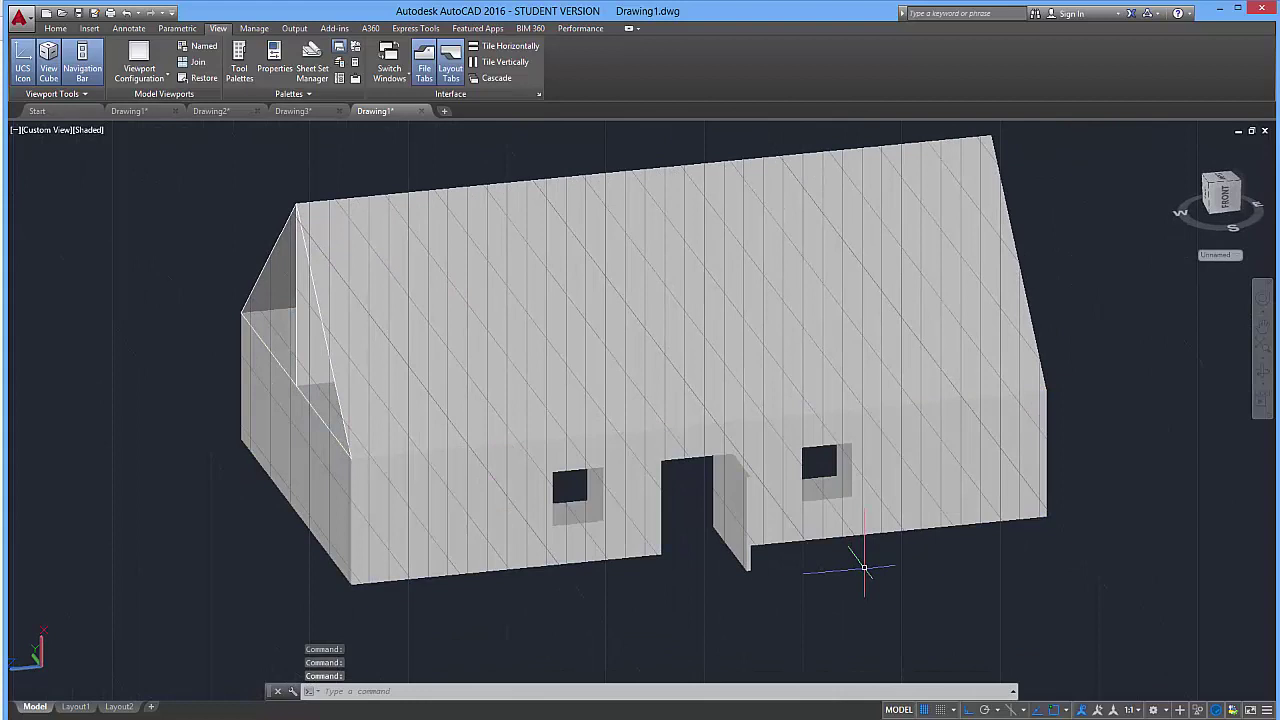